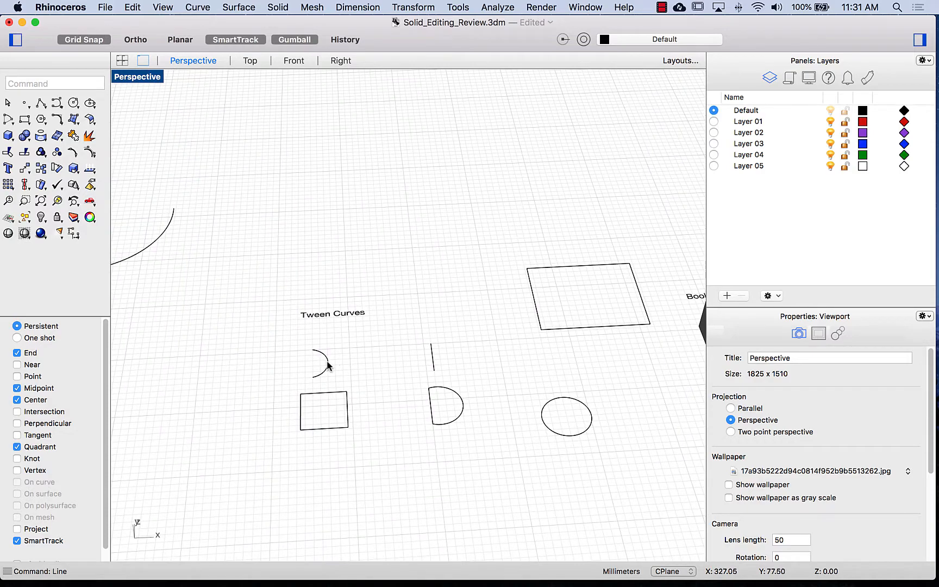
Step: Turn off the Gumball and set up TweenCurves between the small open arc and the short straight line, with their directions aligned
left_click(300, 41)
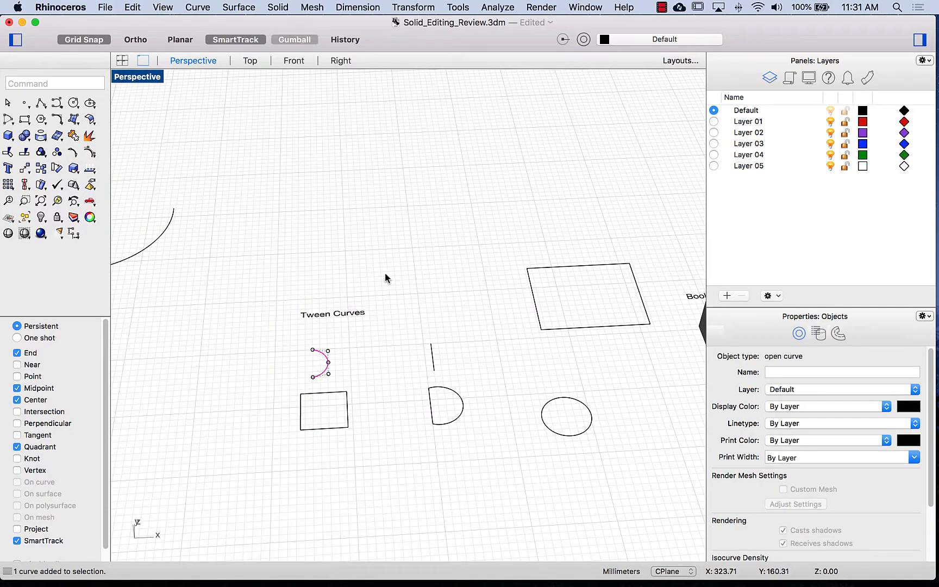
left_click(433, 359, "shift")
type("twee")
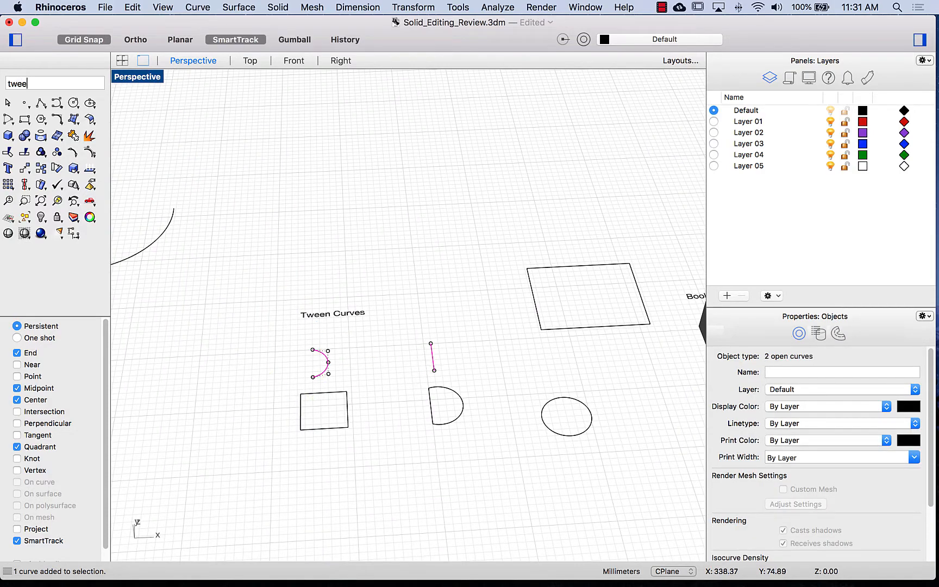
type("nCurves")
key("Return")
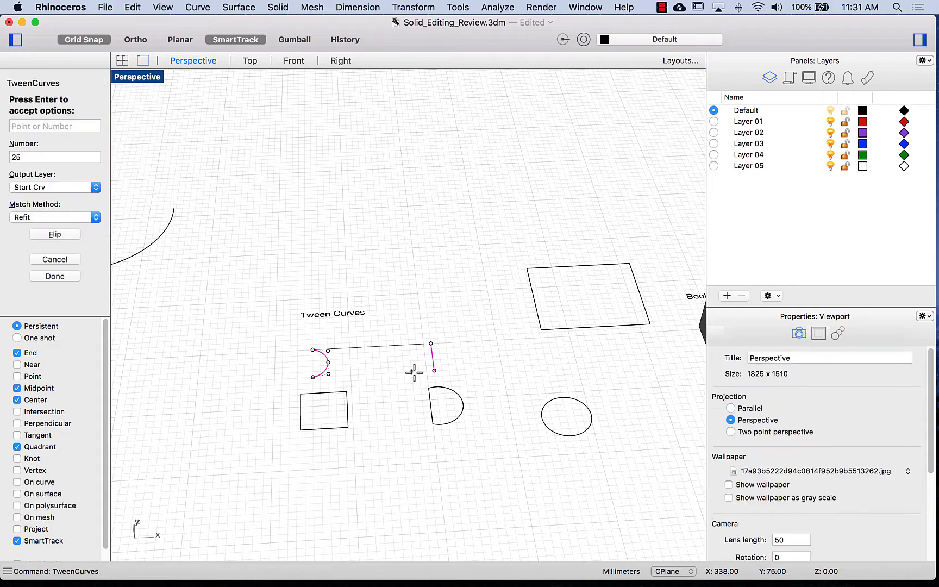
left_click(313, 350)
left_click(313, 376)
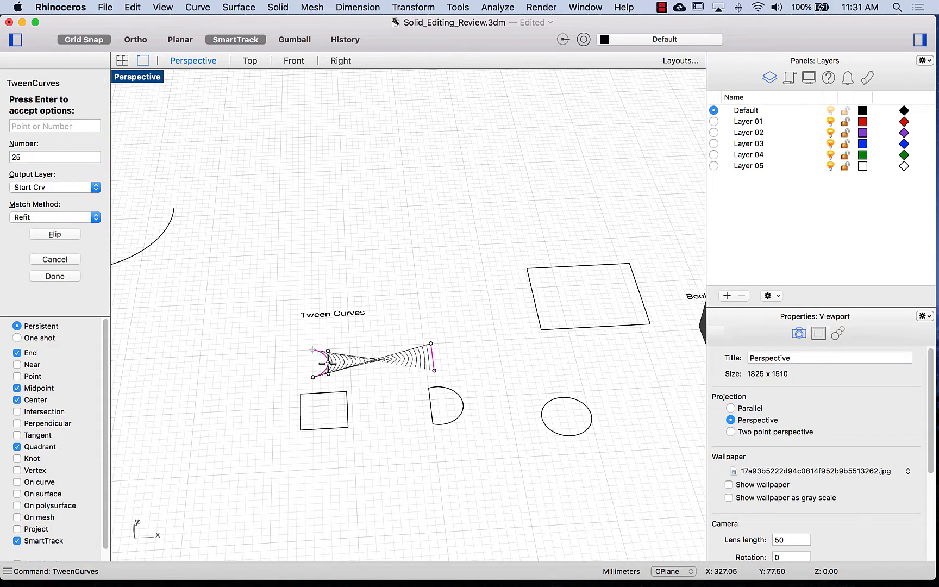
left_click(328, 363)
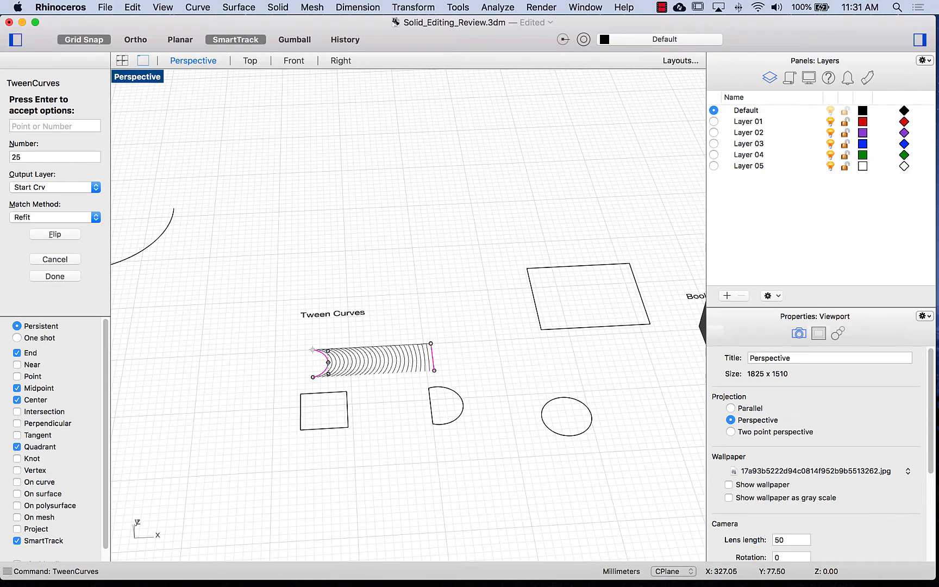
Step: Set the number of tween curves between the arc and the line to 44, realign the directions, accept the tween and deselect
left_click_drag(32, 158, 2, 156)
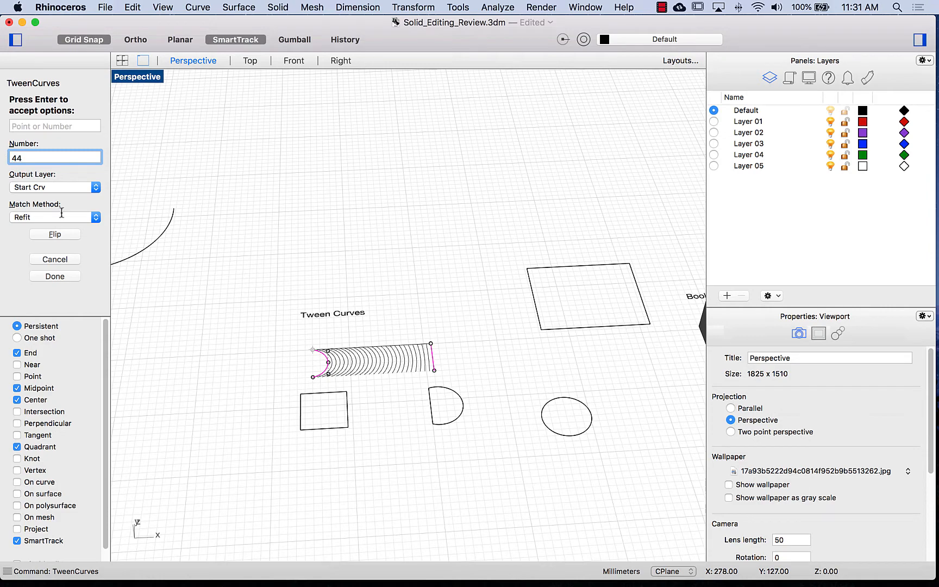
key("Return")
left_click(313, 376)
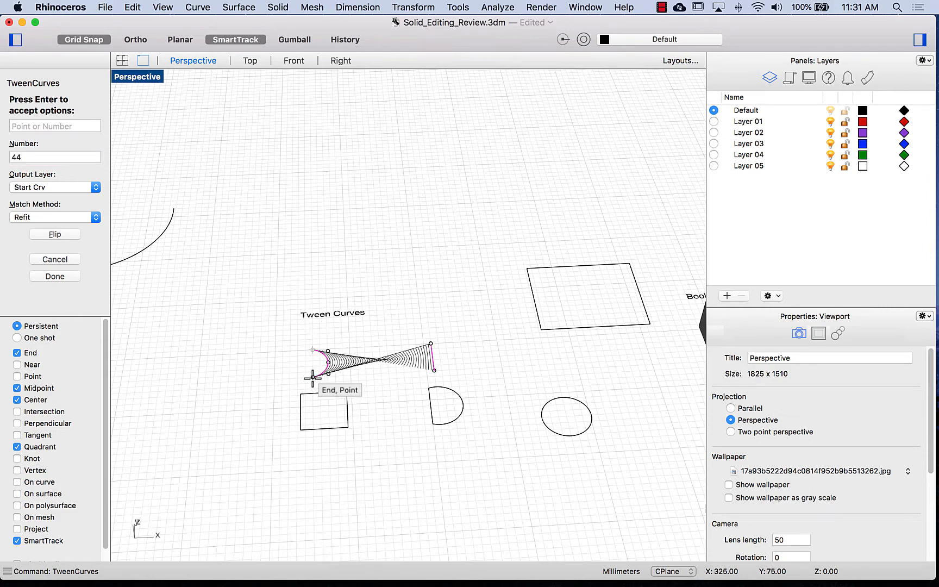
left_click(325, 361)
left_click(66, 275)
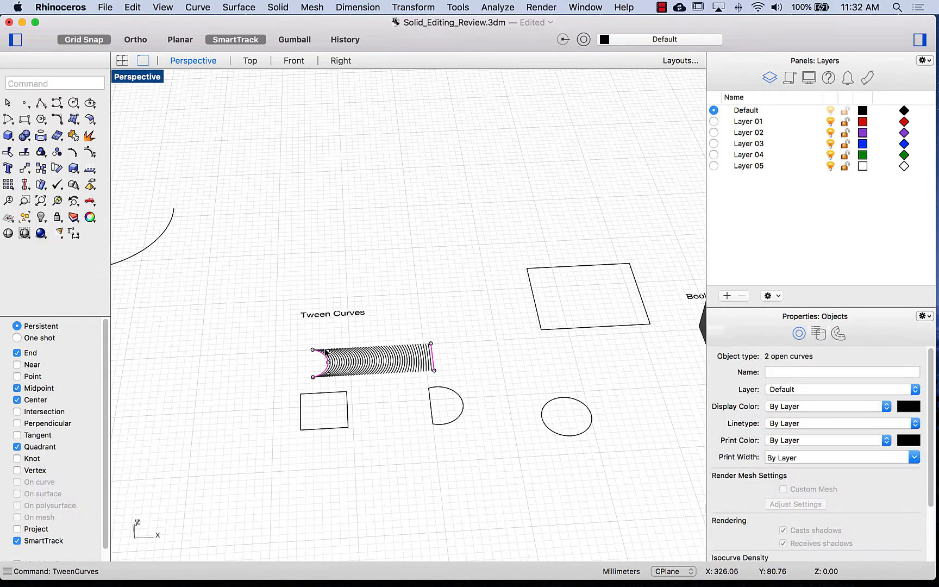
scroll(327, 352, "up", 3)
right_click_drag(322, 324, 318, 316)
left_click(308, 302)
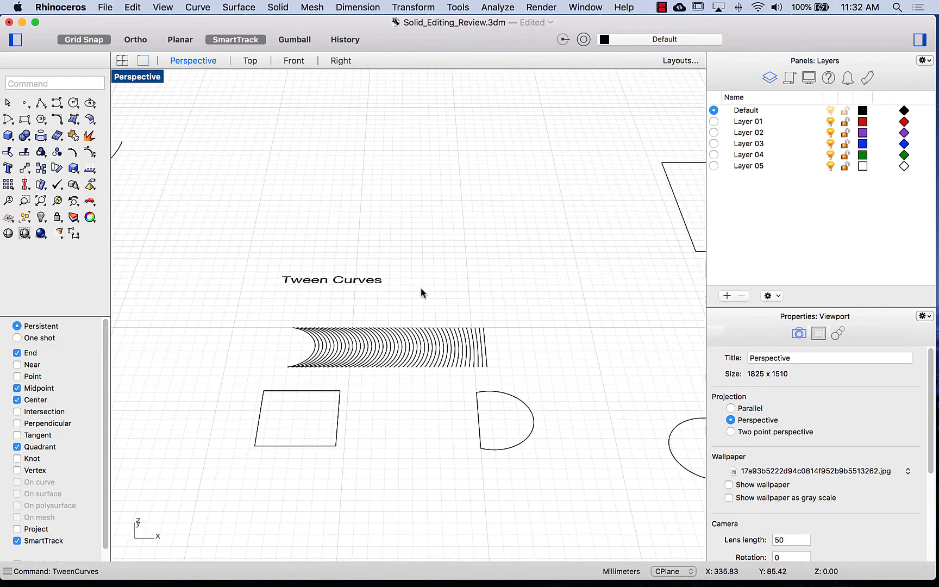
Step: Join the straight segment and the arc of the D shape into one closed curve and clear the selection
right_click_drag(423, 292, 404, 266)
left_click(470, 411)
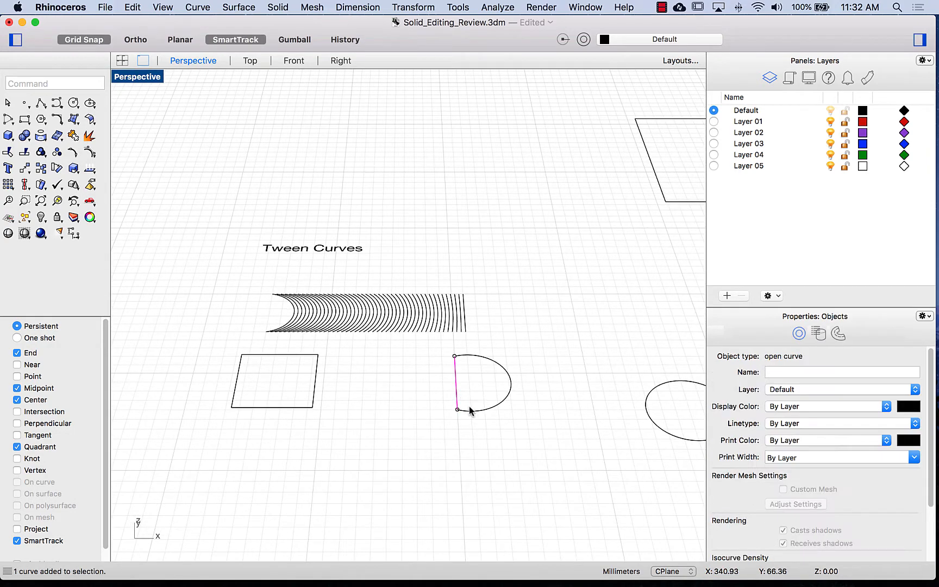
left_click(481, 412, "shift")
key("super+j")
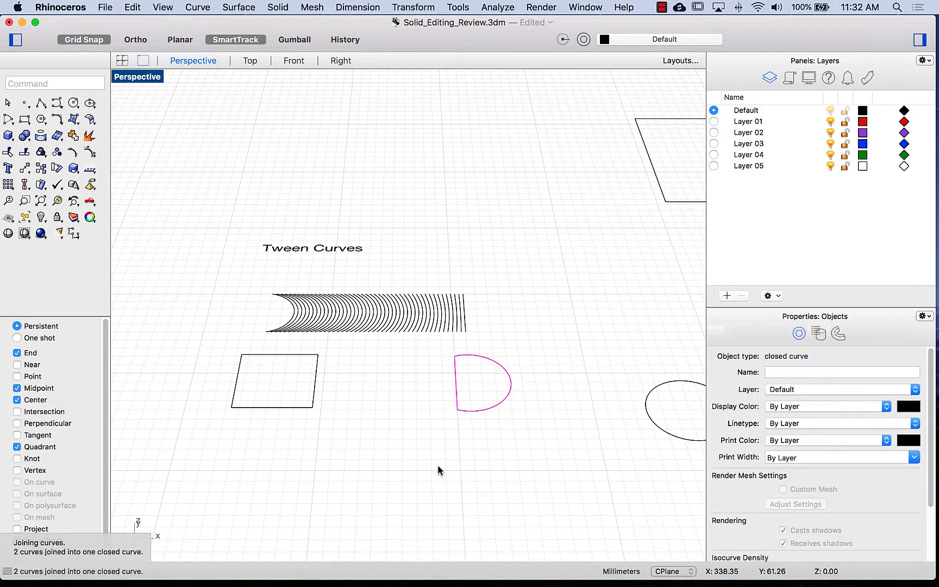
left_click(277, 409)
key("Escape")
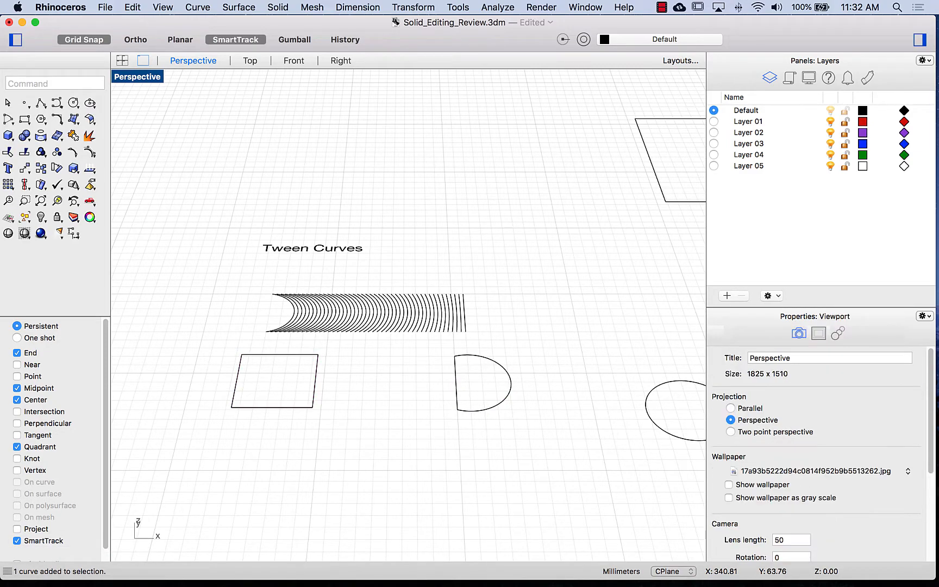
Step: Try tweening 44 curves between the small rectangle and the closed D-shaped curve, and undo the result
type("tween")
key("Return")
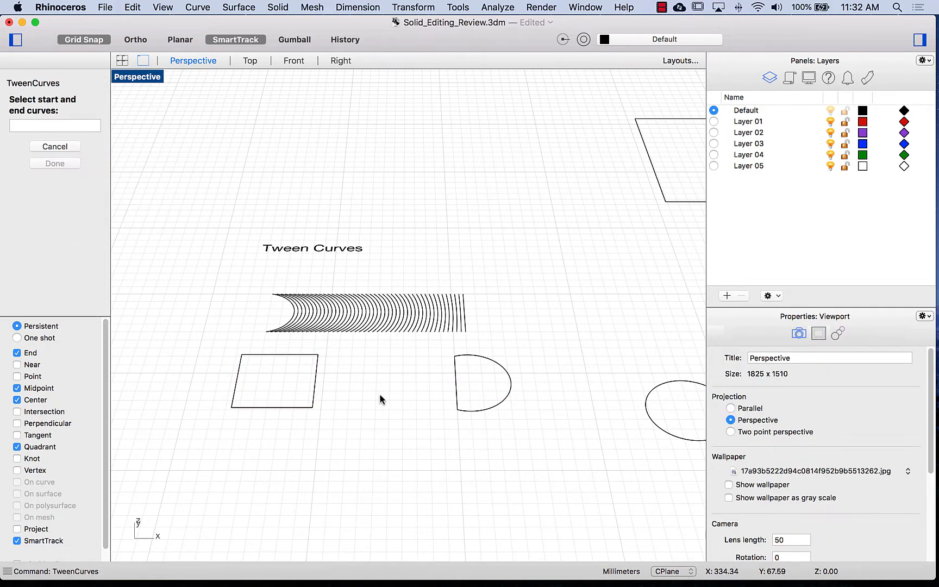
left_click(457, 383)
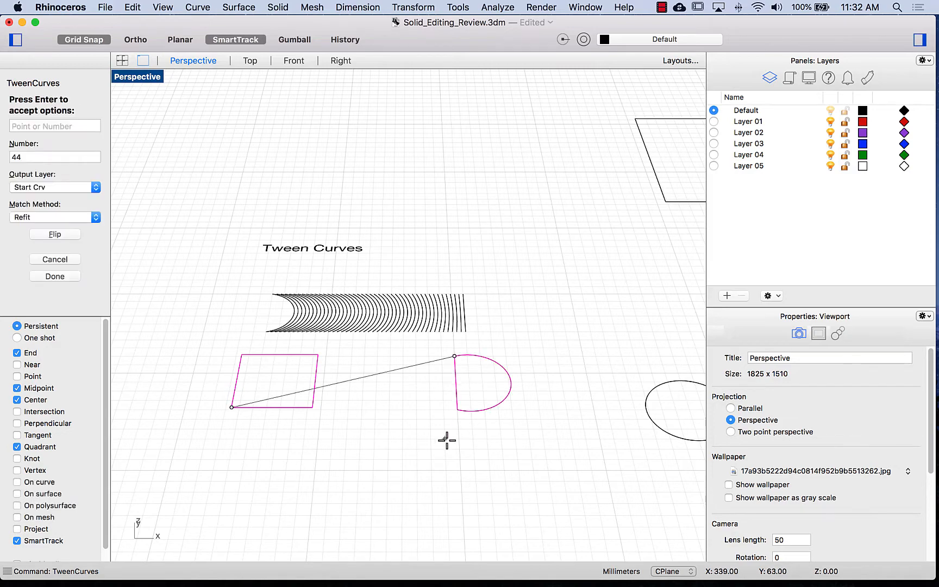
left_click(55, 276)
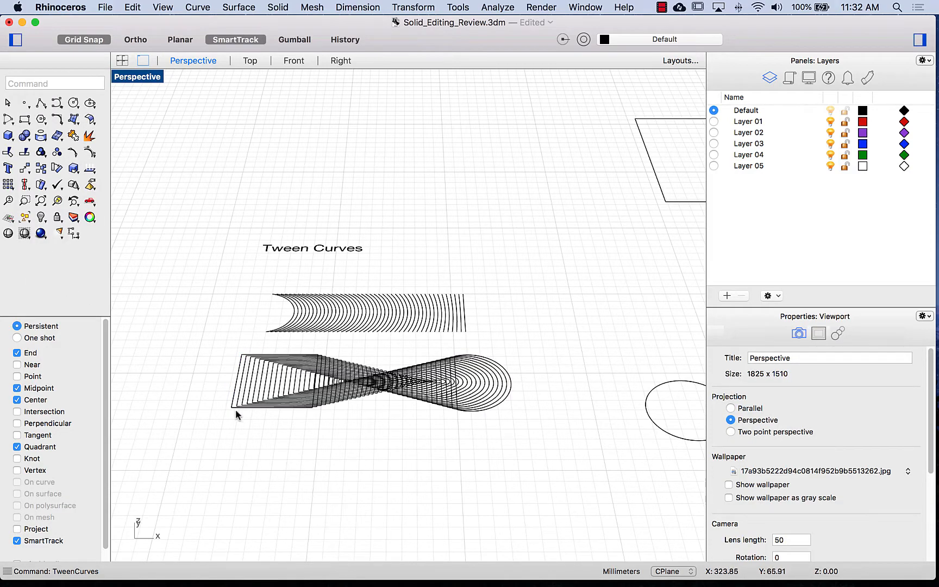
key("super+z")
Step: Tween 44 curves between the small rectangle and the D-shaped curve after adjusting the rectangle's seam point
key("Return")
left_click(315, 392)
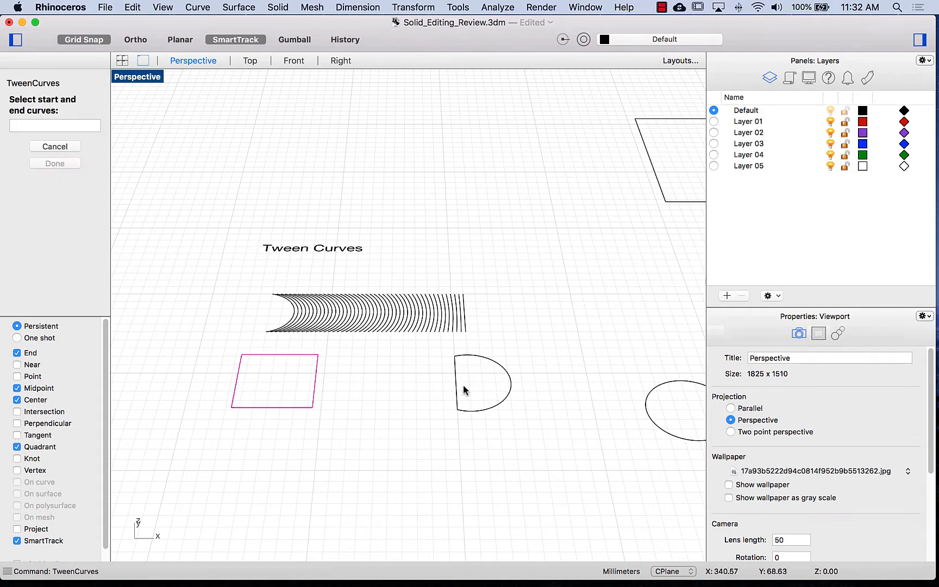
left_click(463, 387)
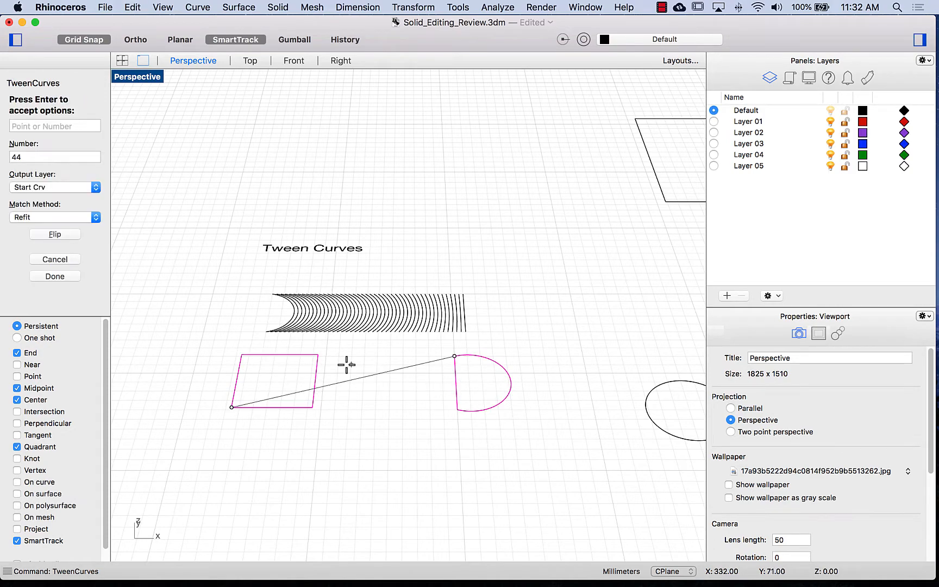
left_click(319, 377)
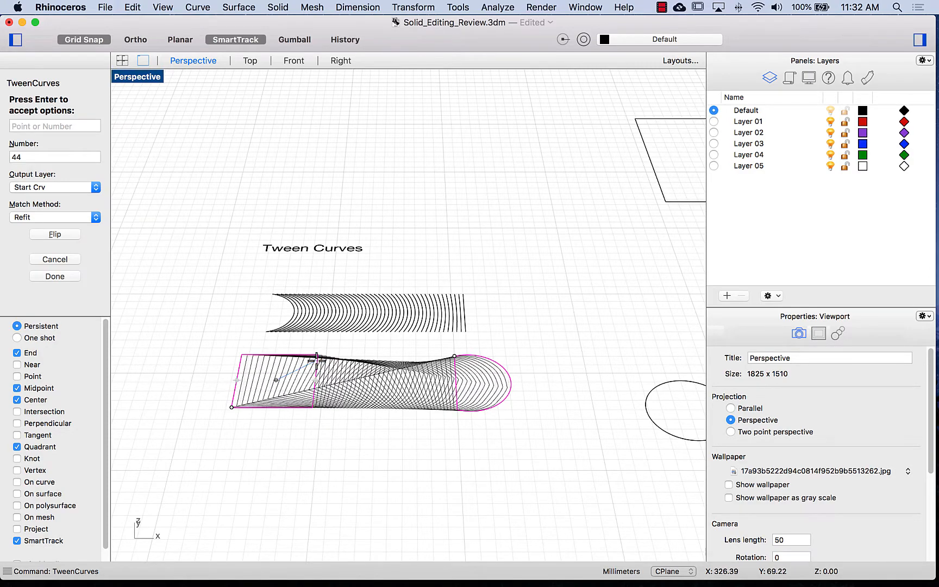
left_click(38, 280)
Step: Set up TweenCurves between the circle and the large raised rectangle
right_click_drag(184, 289, 193, 321)
right_click_drag(508, 315, 460, 320)
right_click_drag(537, 322, 574, 302)
scroll(580, 333, "down", 5)
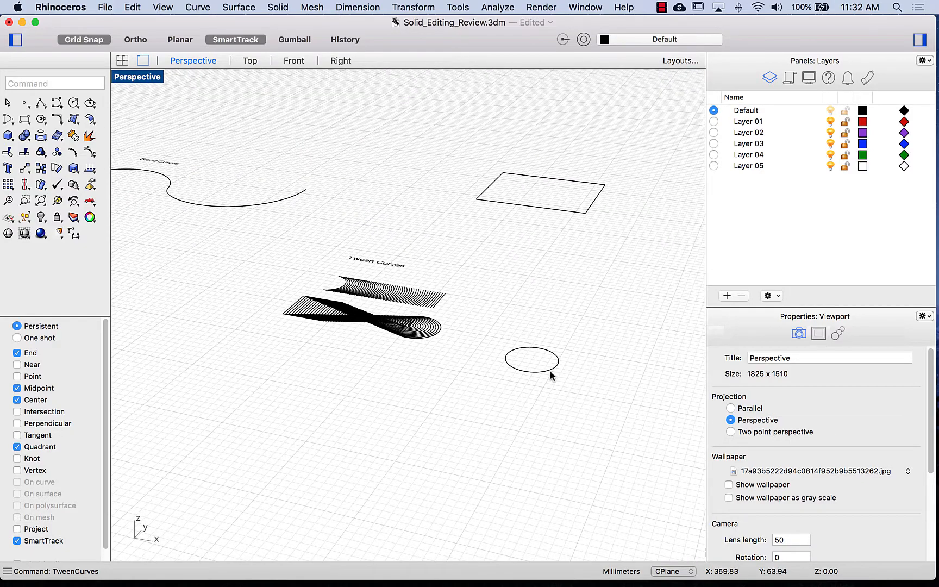
right_click_drag(551, 373, 560, 374)
right_click_drag(560, 277, 560, 329, "shift")
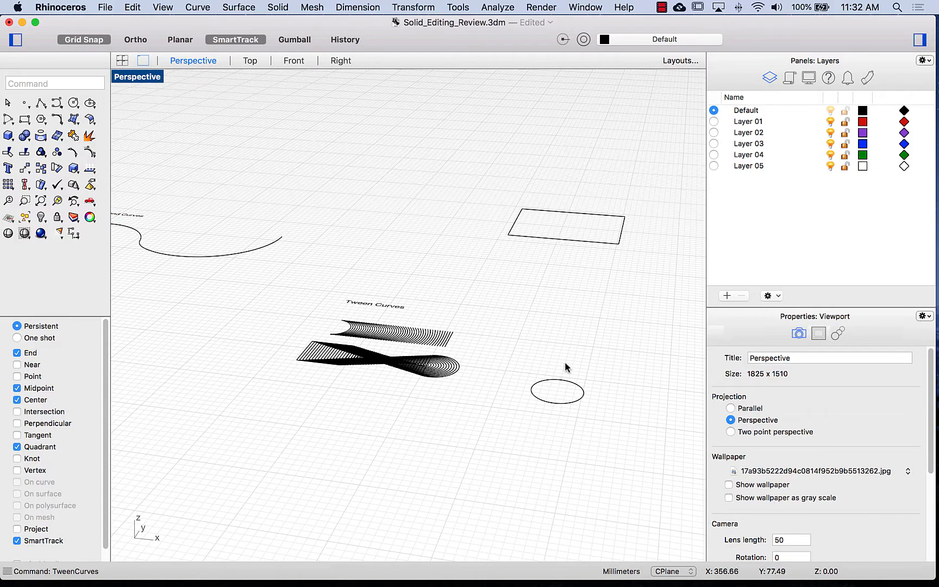
type("TweenCurves")
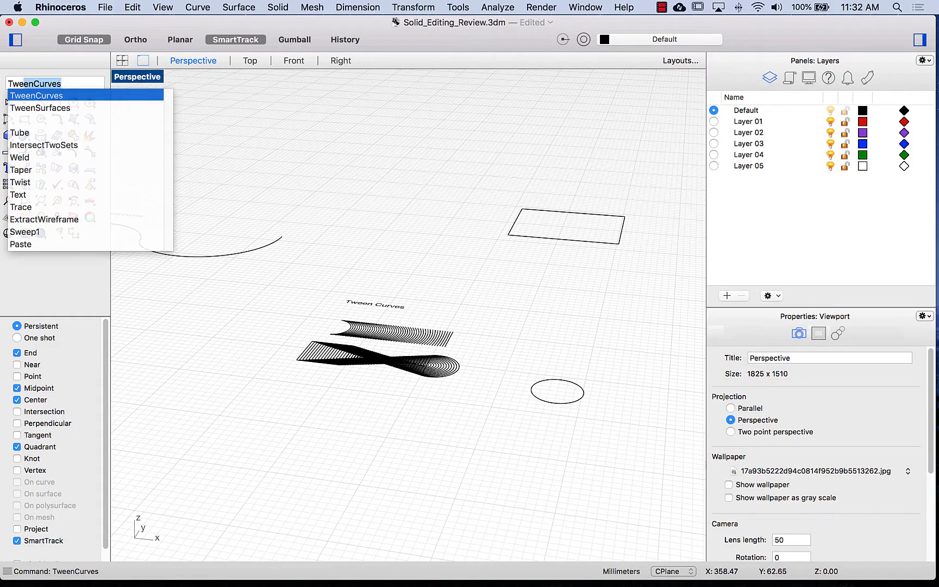
key("Return")
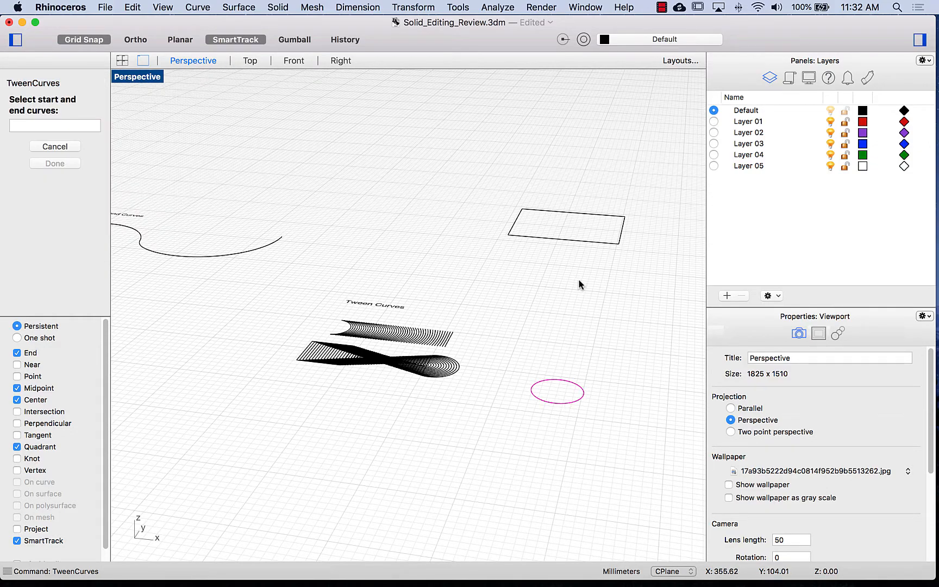
left_click(581, 241)
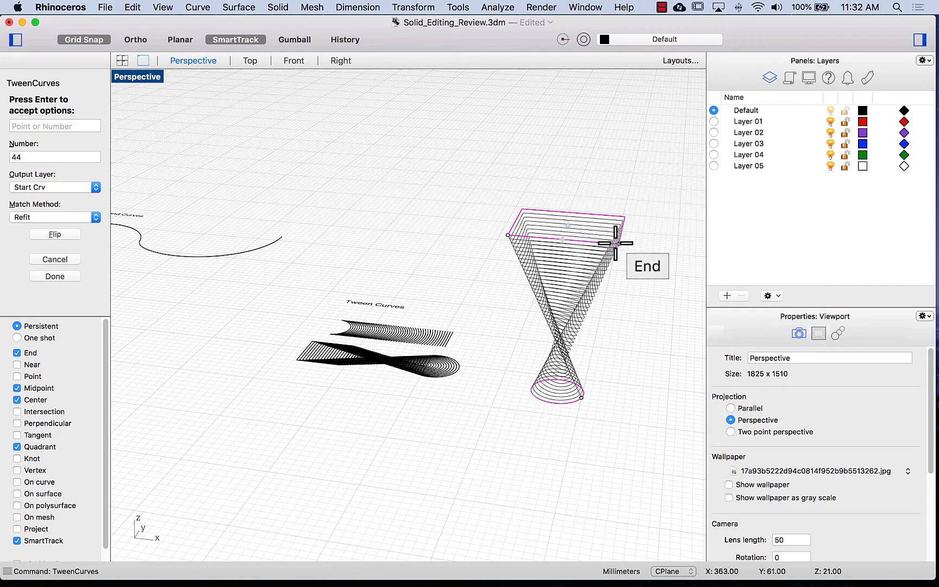
Step: Adjust the seam and direction on the large rectangle and accept the 44 tween curves down to the circle
left_click(616, 243)
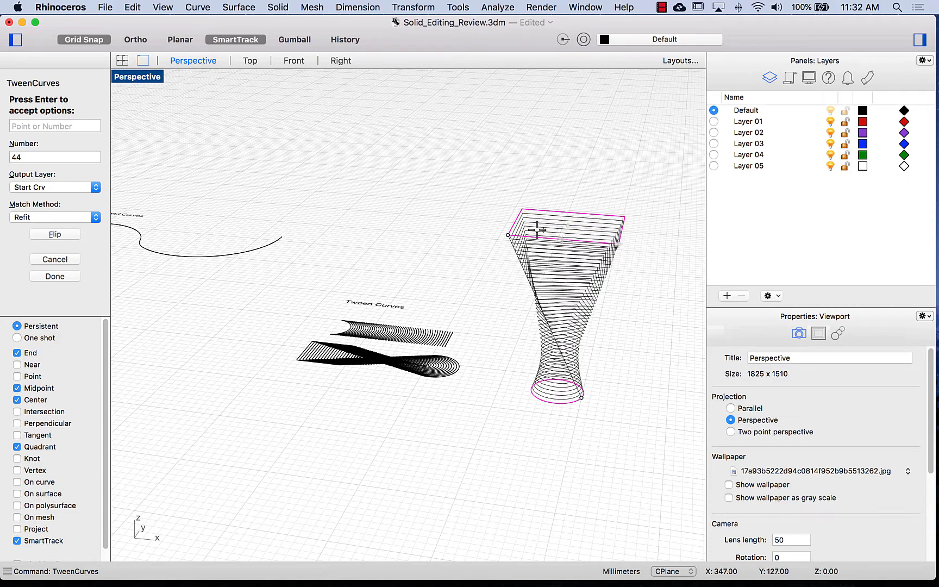
left_click(619, 244)
left_click(619, 244)
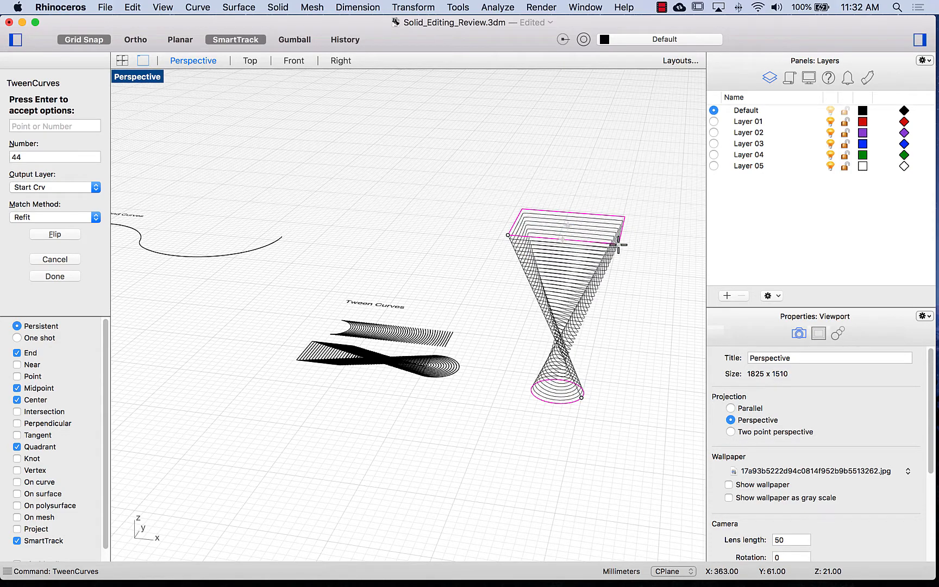
left_click(563, 240)
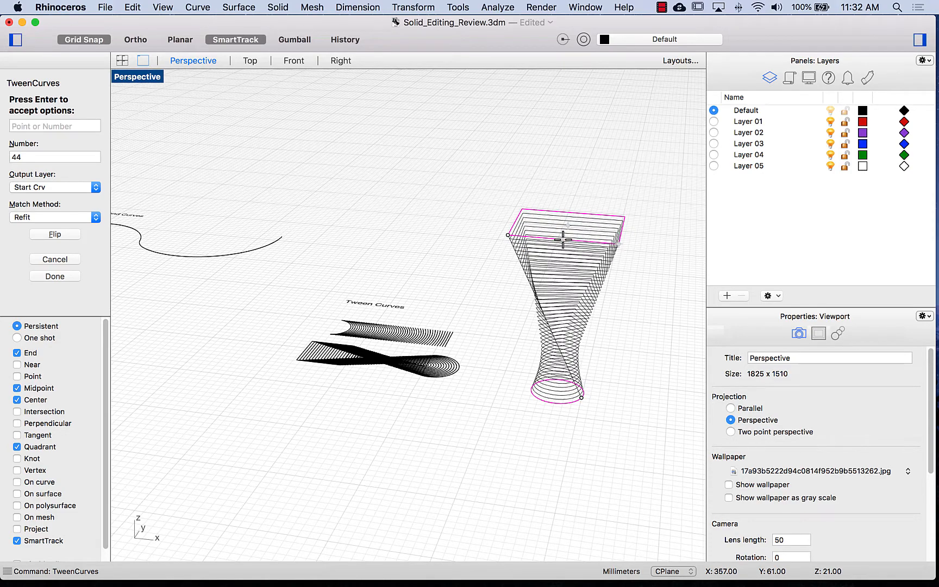
left_click(55, 277)
Step: Turn off the gumball and set up TweenCurves between the open arc and the short straight line above the D shape
right_click_drag(483, 283, 506, 291)
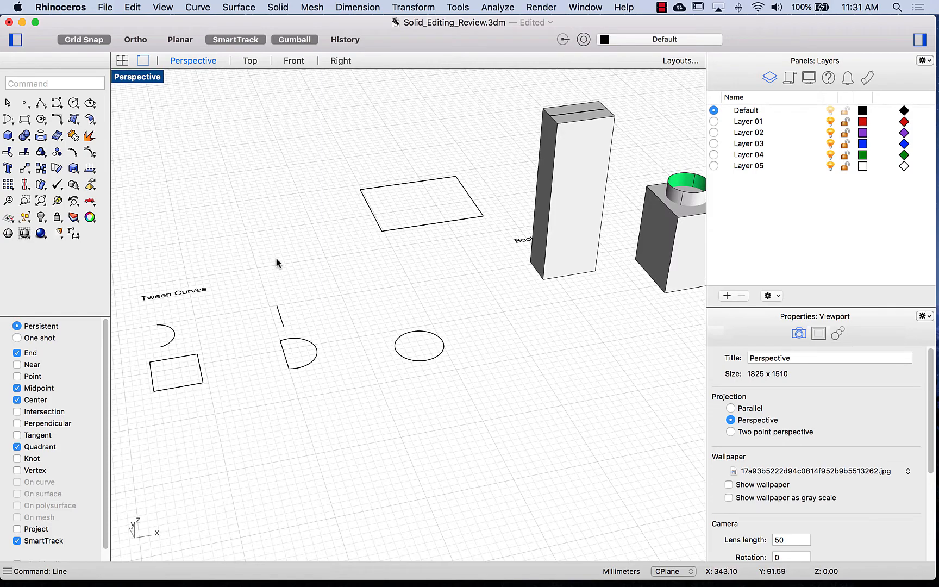
right_click_drag(282, 266, 308, 278)
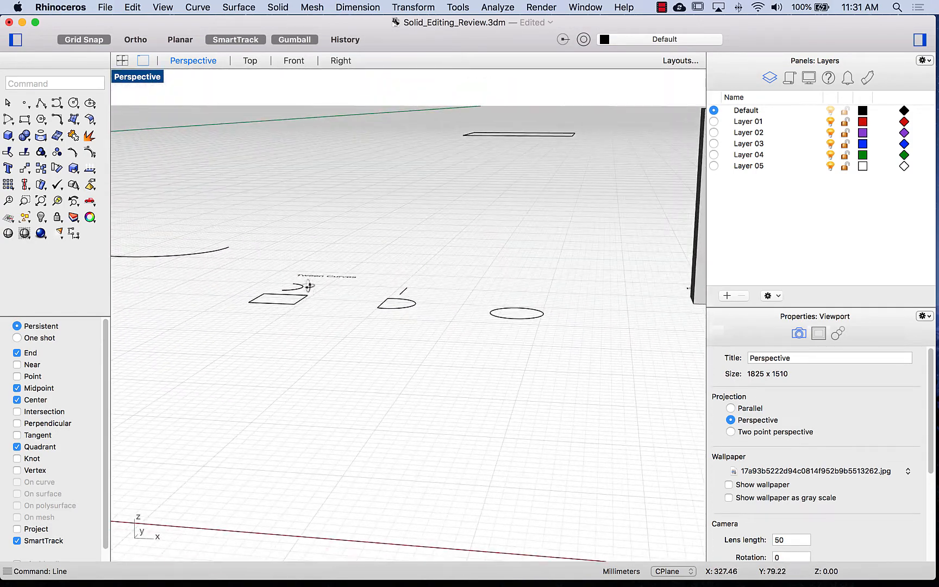
scroll(343, 313, "up", 2)
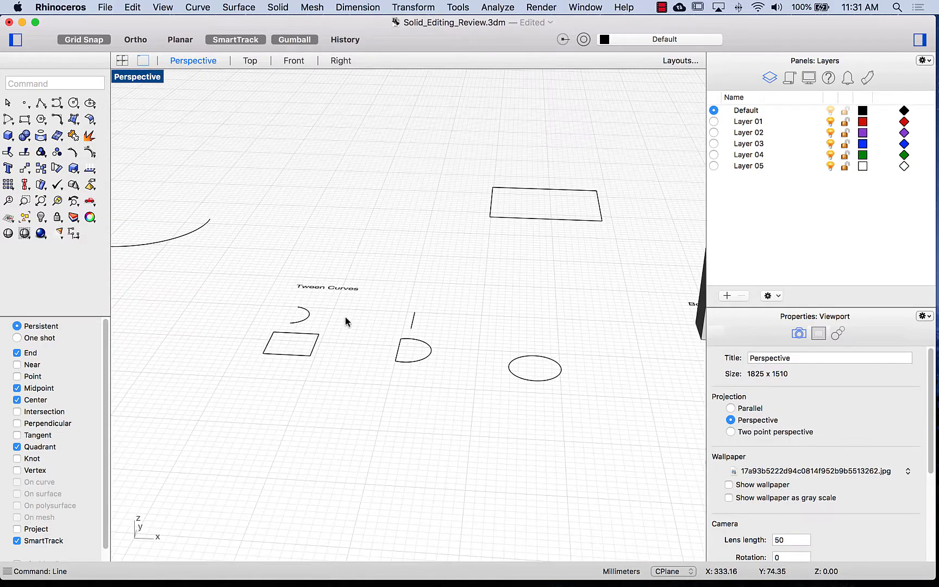
scroll(344, 317, "up", 5)
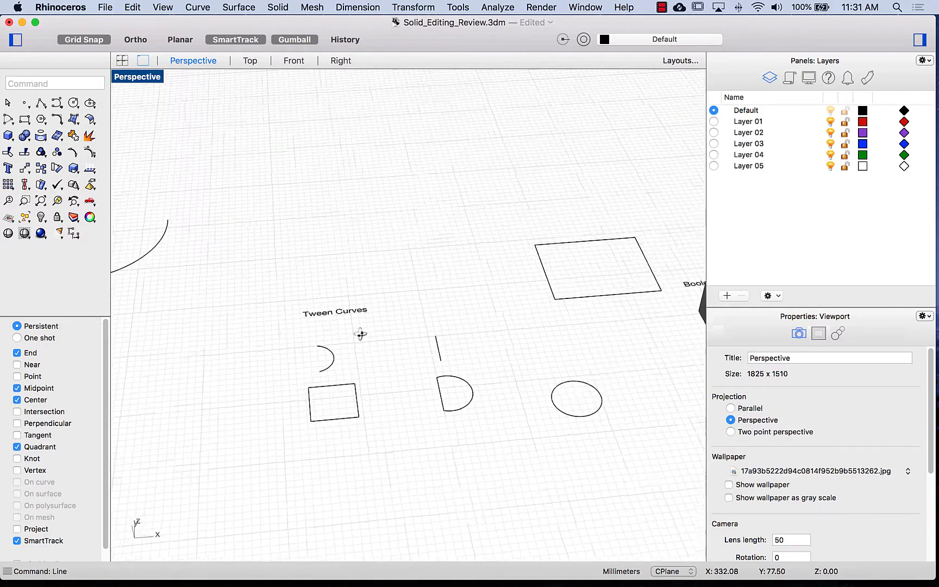
left_click(328, 366)
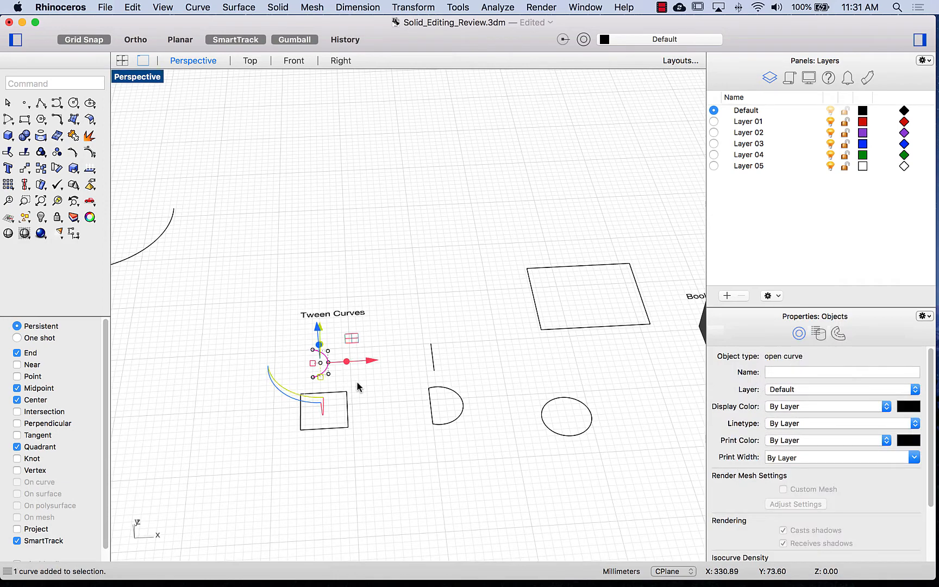
left_click(298, 40)
left_click(430, 357, "shift")
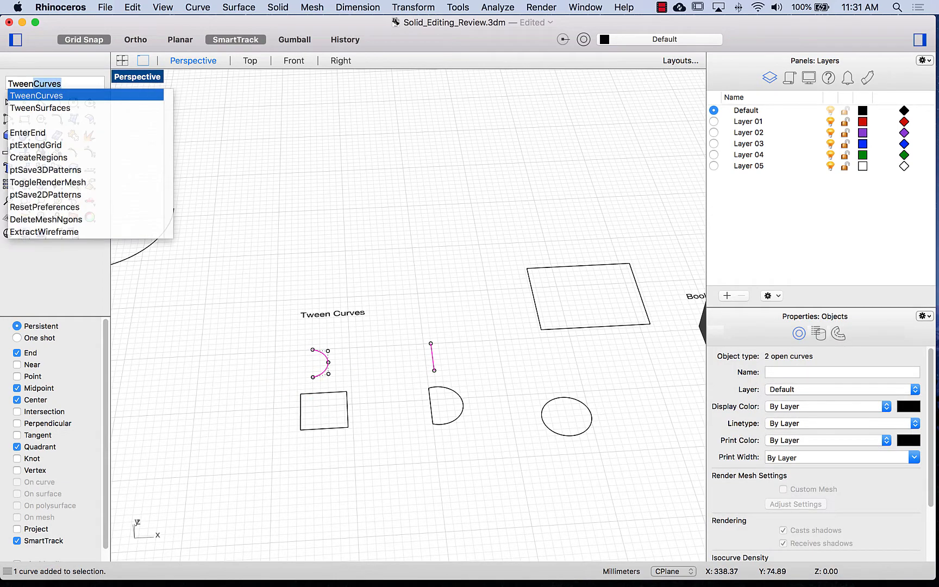
key("Return")
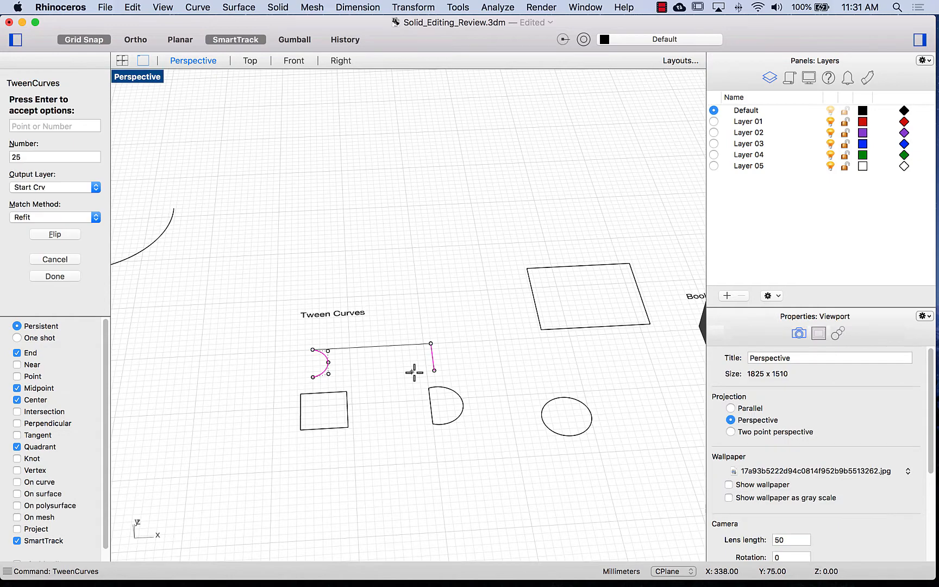
Step: Align the tween at the arc's endpoint, set the number to 44, and accept the curves between the arc and the line
left_click(345, 361)
left_click(312, 350)
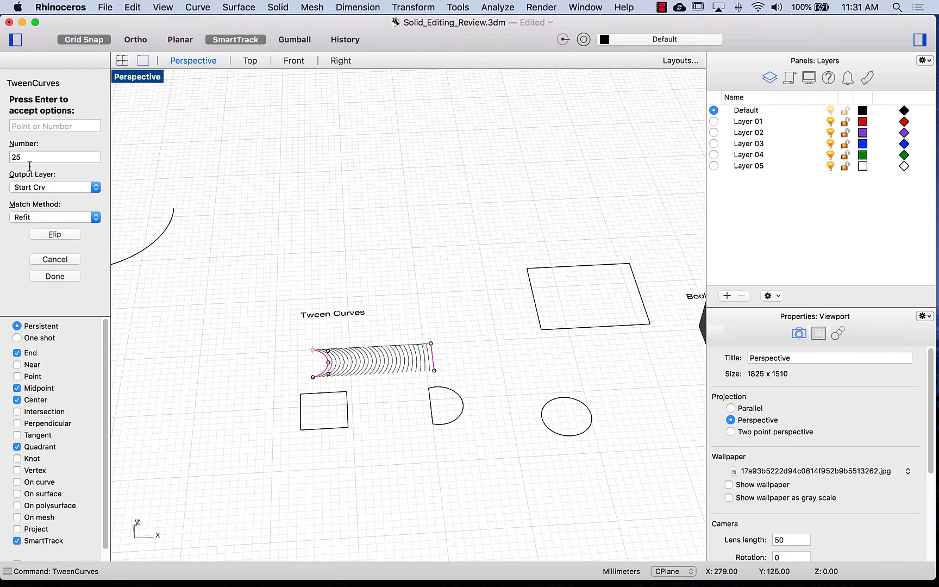
left_click(13, 157)
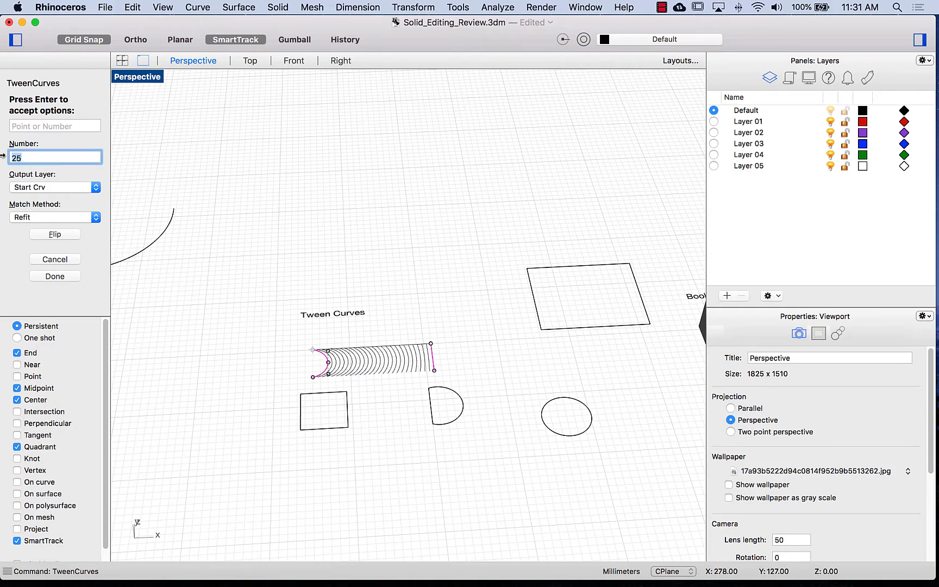
key("Return")
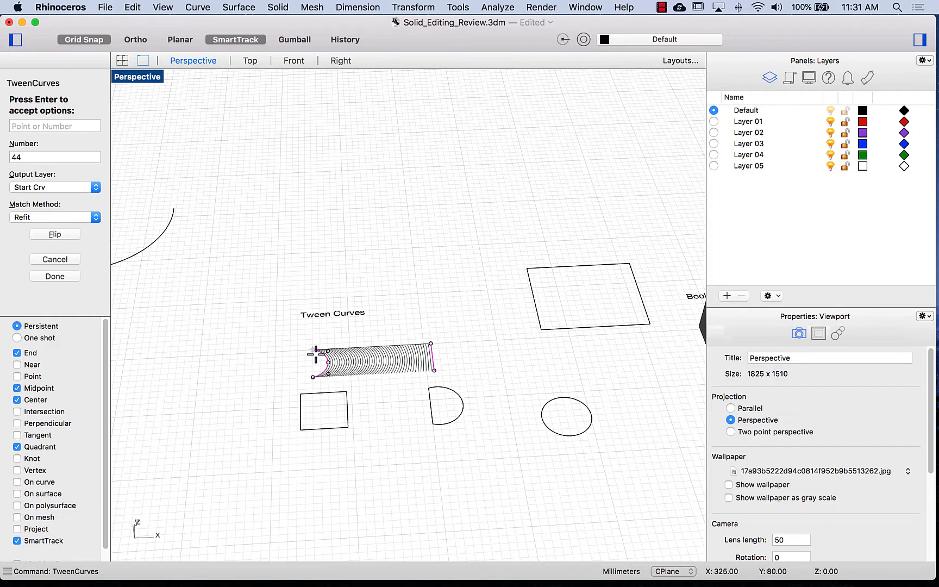
left_click(72, 279)
scroll(308, 299, "up", 5)
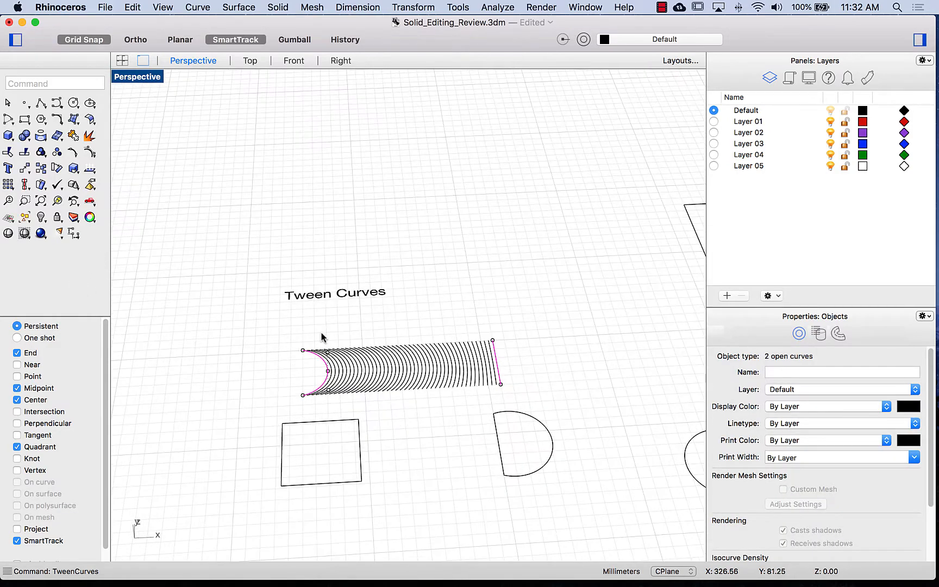
left_click(308, 299)
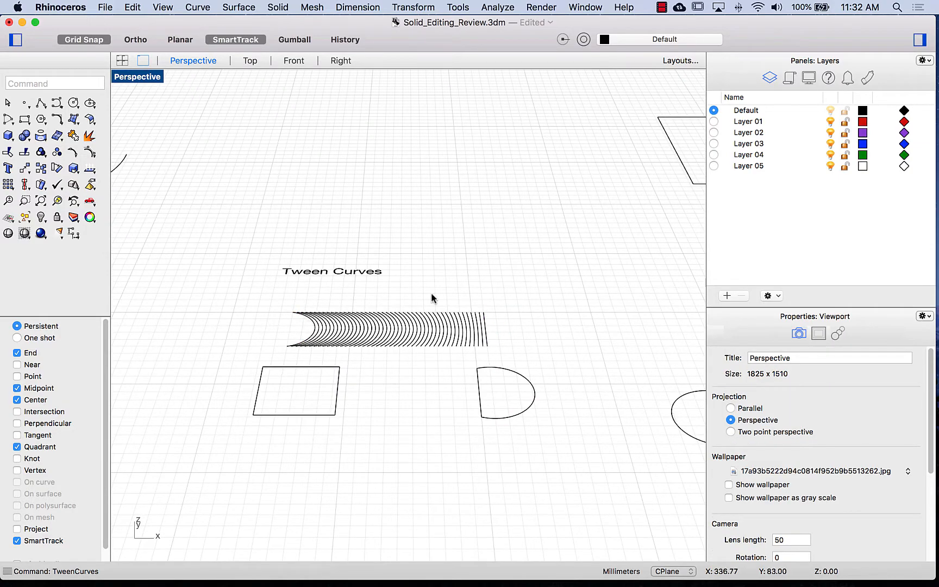
Step: Join the straight segment and the curved segment of the D shape into one closed curve
right_click_drag(410, 280, 400, 255)
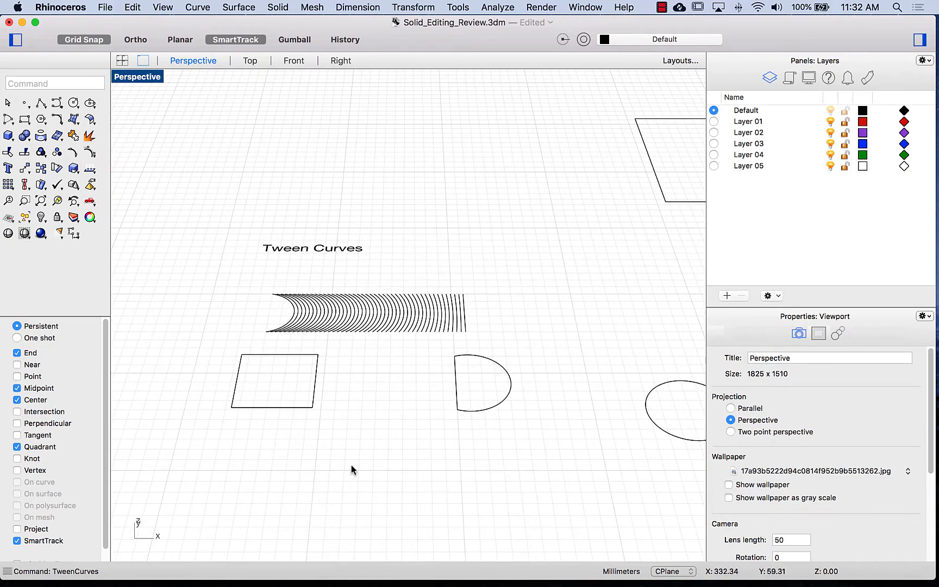
left_click(465, 391)
left_click(480, 411, "shift")
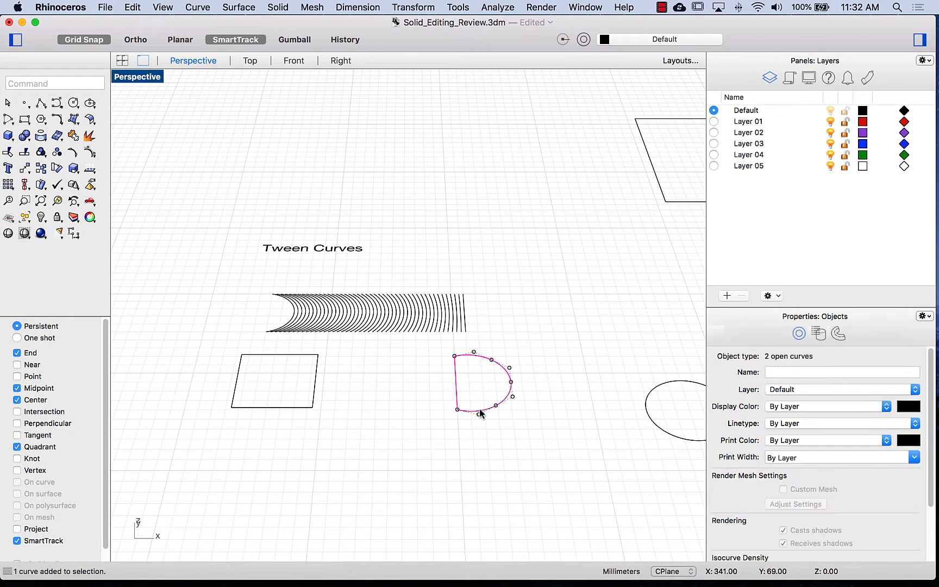
type("join")
key("Return")
left_click(340, 436)
Step: Try tweening 44 curves between the small rectangle and the joined D-shaped curve, and undo the result
left_click(314, 403)
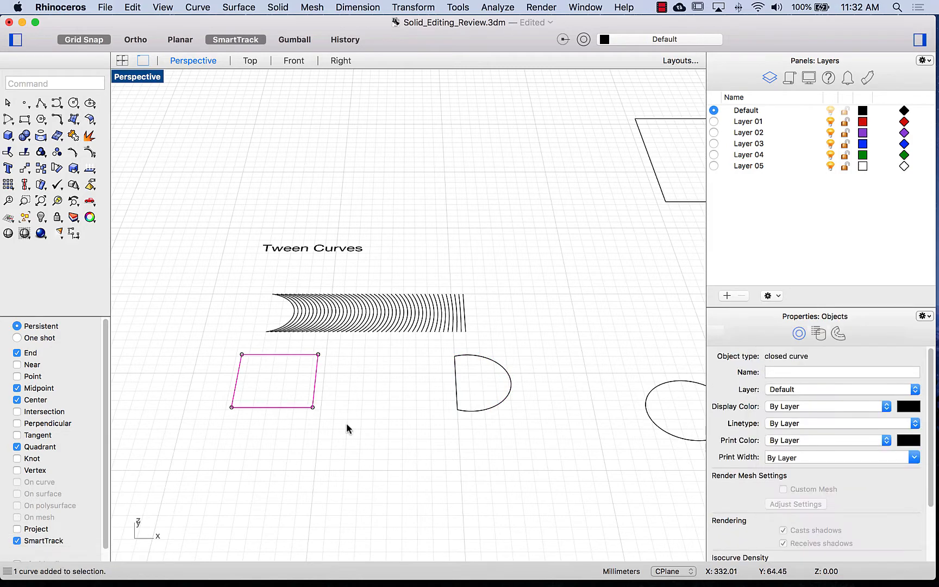
left_click(471, 435)
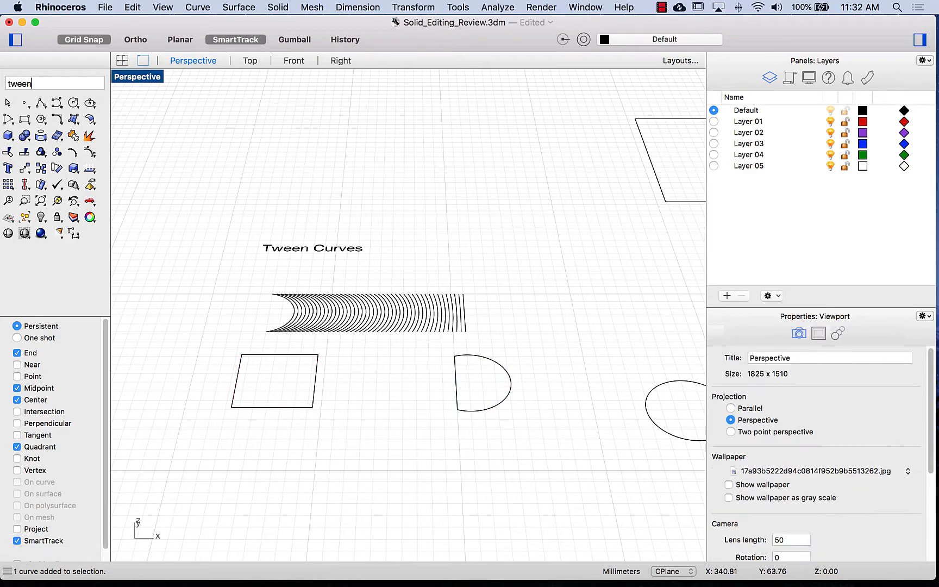
key("Return")
left_click(316, 384)
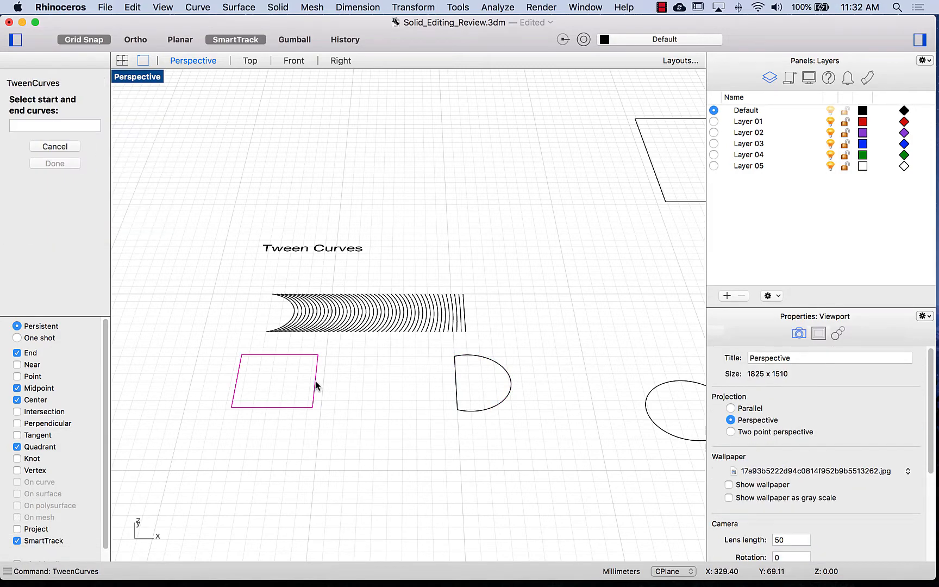
left_click(456, 405)
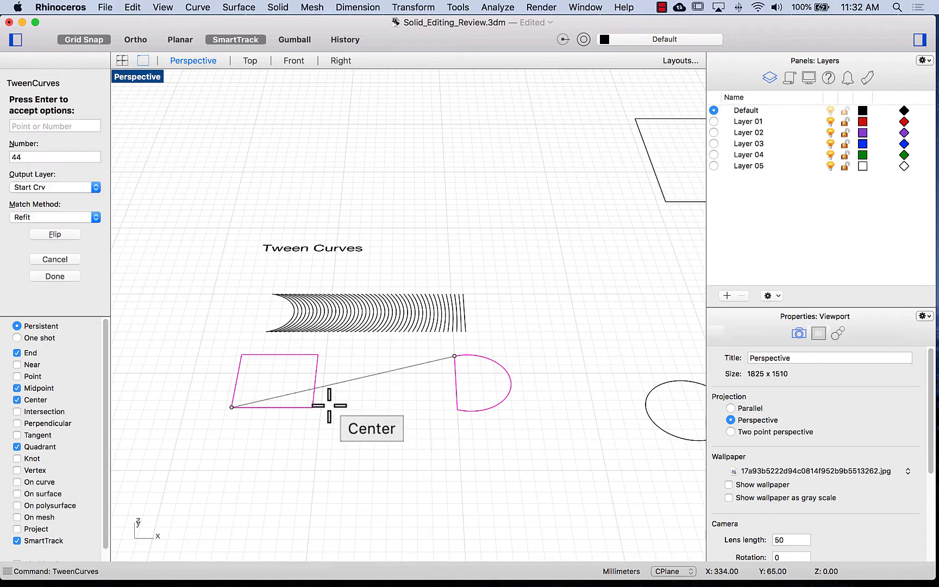
left_click(55, 277)
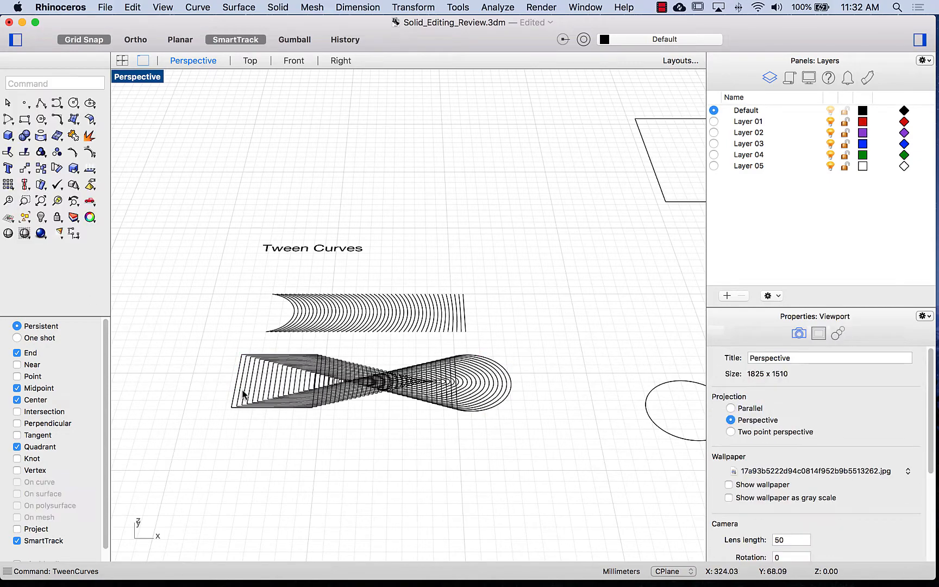
key("super+z")
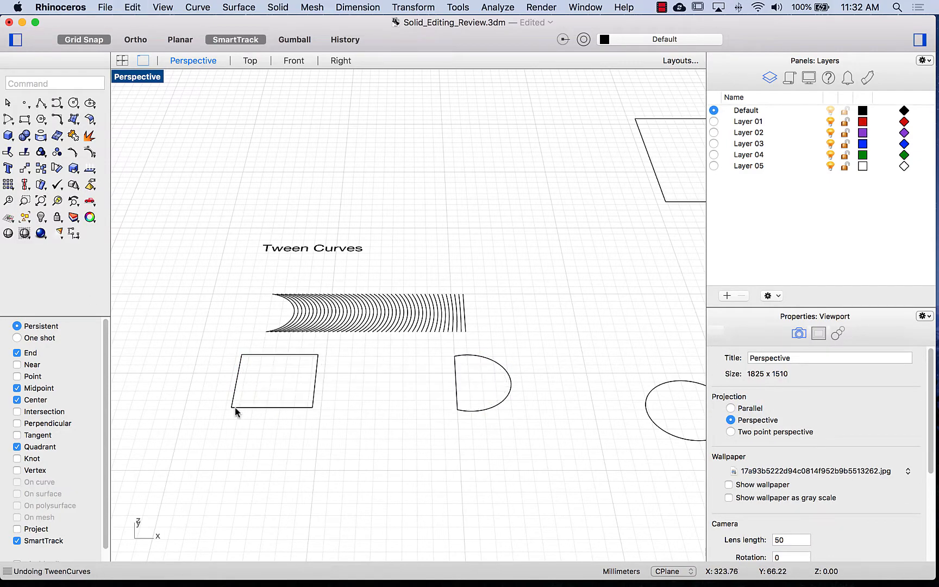
Step: Tween 44 curves between the small rectangle and the D shape, adjusting the rectangle's alignment and finishing at its edge midpoint nearest the D
key("Return")
left_click(318, 388)
left_click(459, 387)
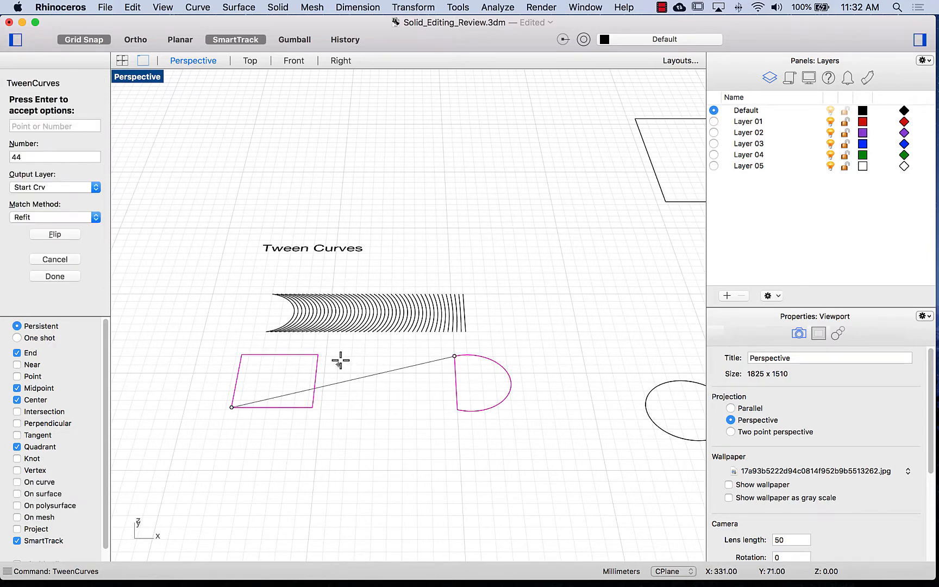
left_click(319, 378)
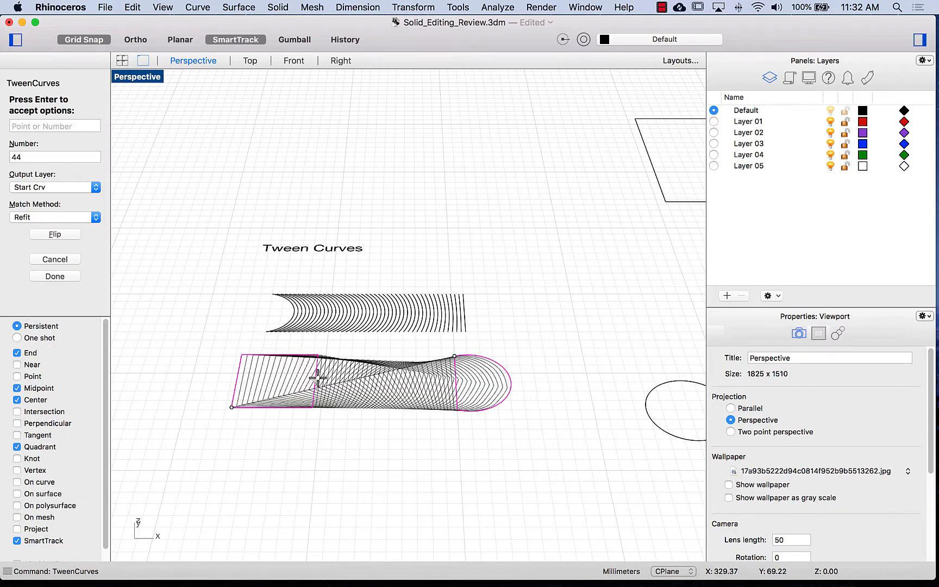
left_click(318, 356)
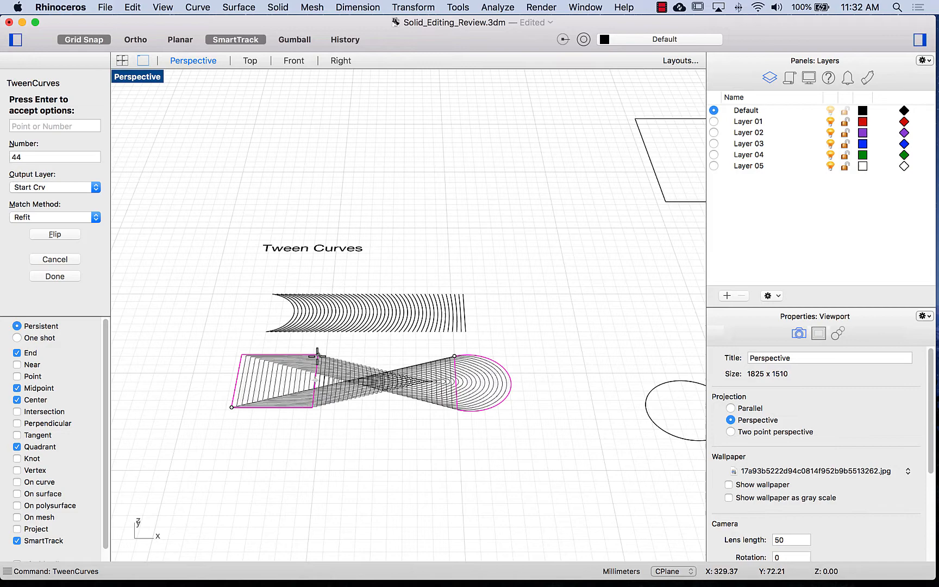
left_click(312, 408)
left_click(237, 381)
left_click(317, 356)
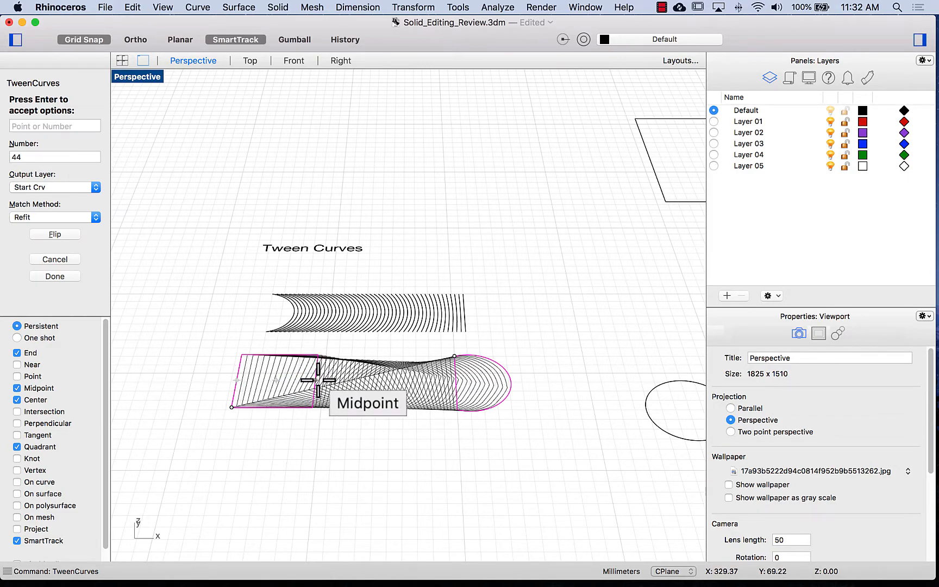
left_click(315, 381)
left_click(45, 278)
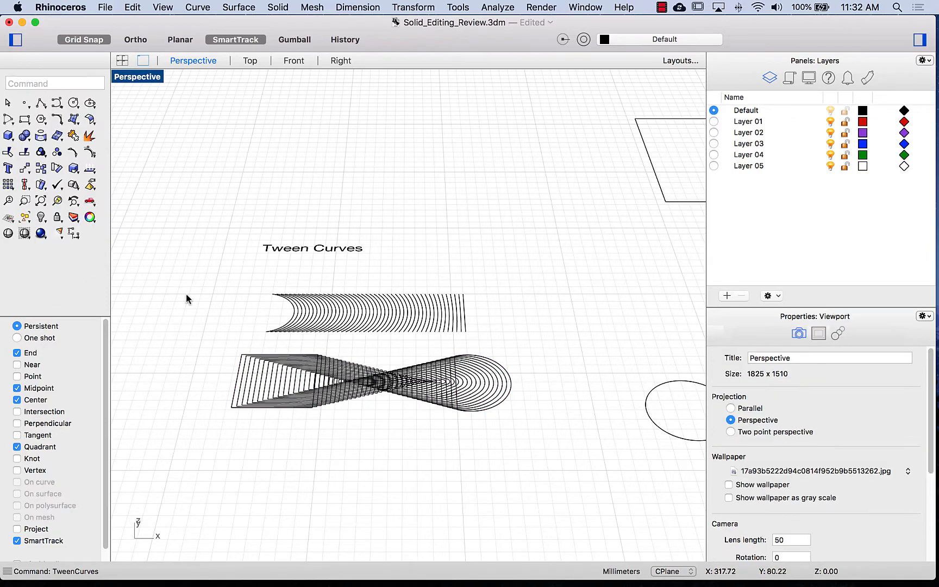
Step: Set up TweenCurves between the circle and the large raised rectangle
right_click_drag(186, 293, 179, 333)
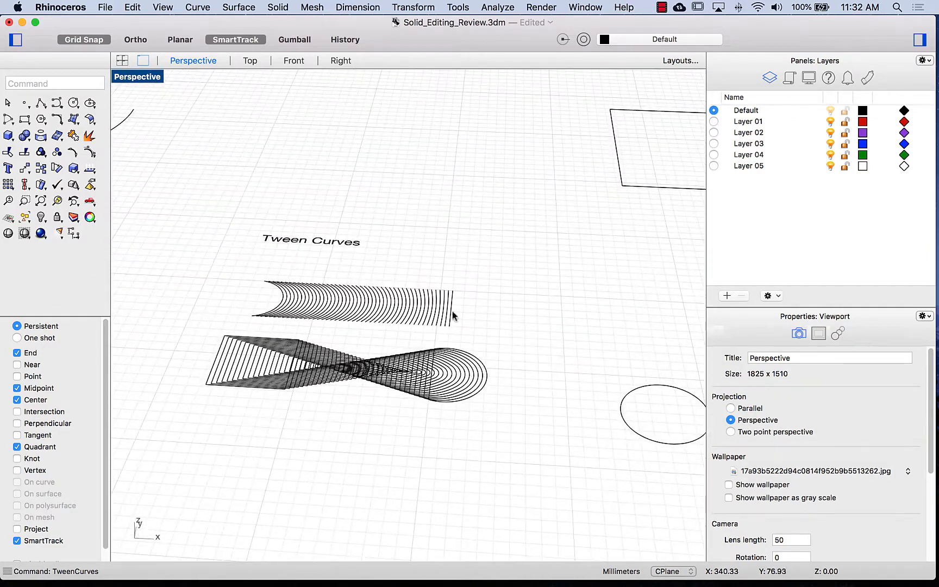
right_click_drag(453, 309, 390, 322, "shift")
right_click_drag(563, 321, 530, 331)
mouse_move(567, 332)
right_mouse_down("shift")
mouse_move(559, 334)
mouse_move(578, 326)
right_mouse_up("shift")
scroll(560, 335, "down", 10)
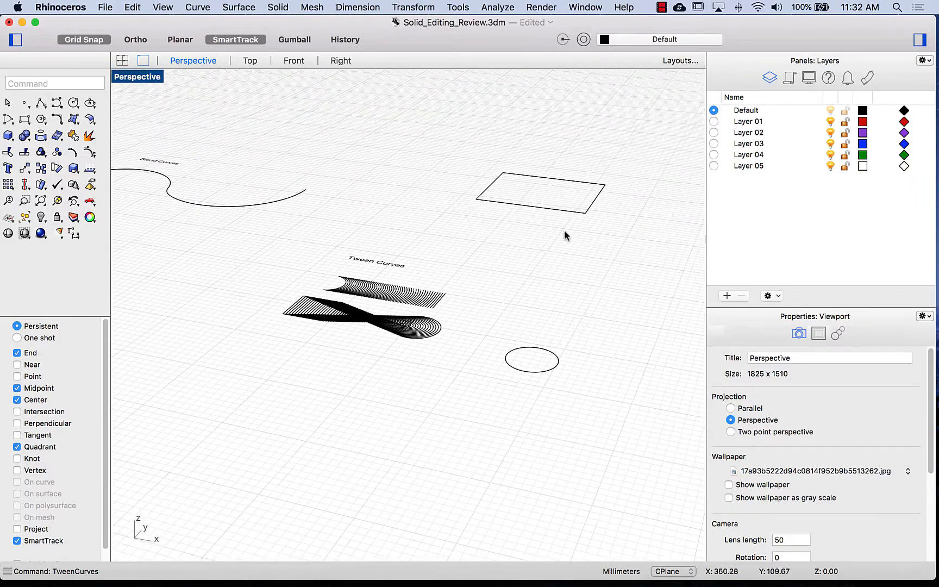
mouse_move(550, 372)
right_mouse_down()
mouse_move(560, 369)
mouse_move(563, 386)
right_mouse_up()
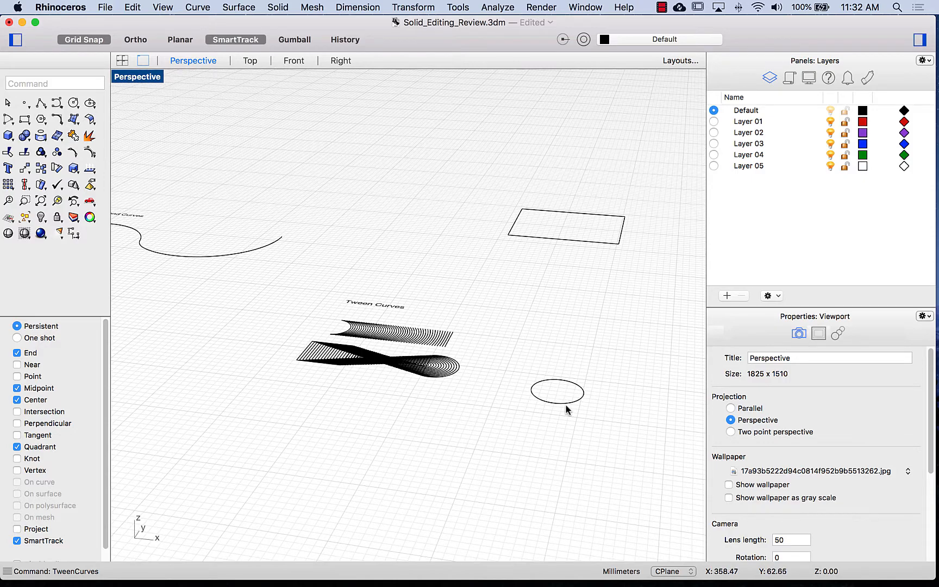
type("tw")
key("Return")
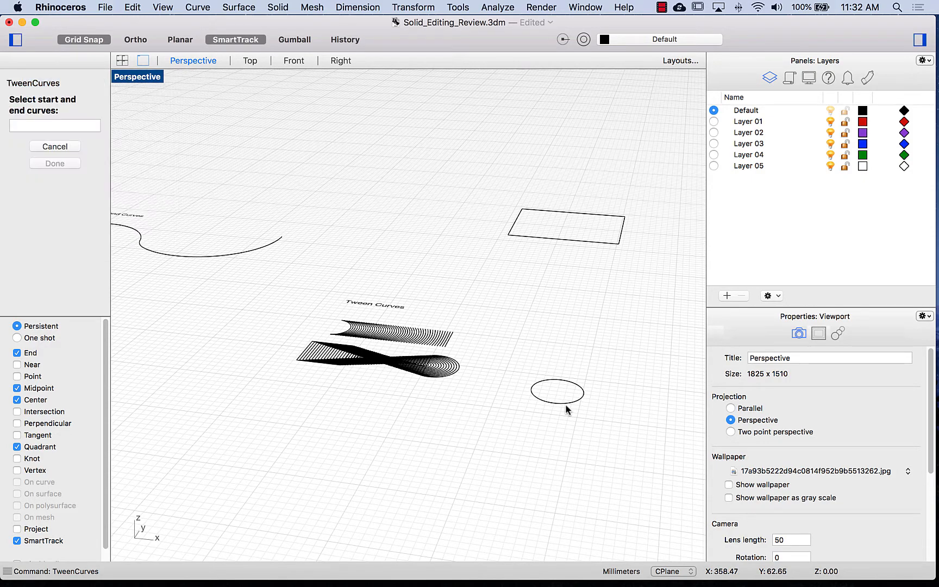
left_click(566, 409)
left_click(582, 242)
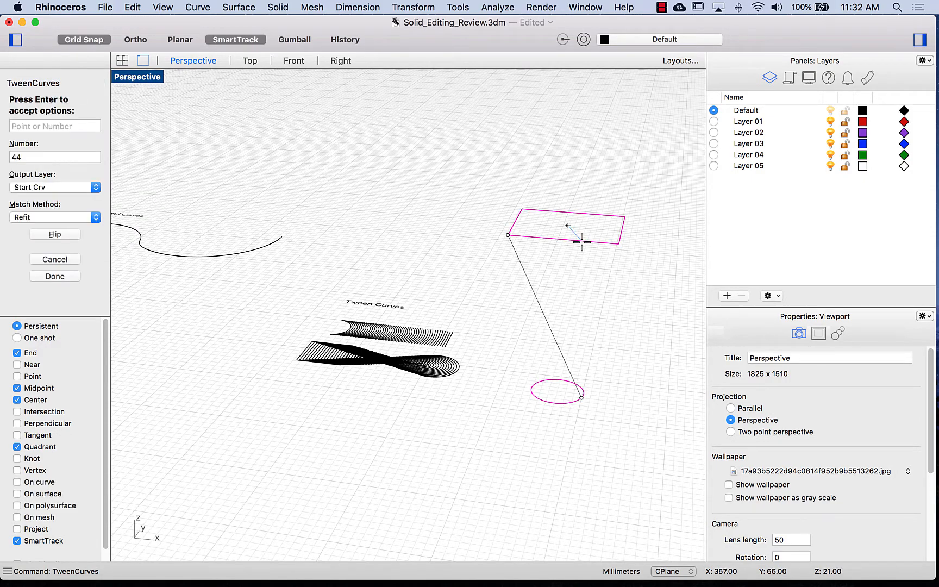
Step: Adjust the large rectangle's alignment, finishing at the midpoint of its front edge, and accept the 44 tween curves to the circle
left_click(563, 242)
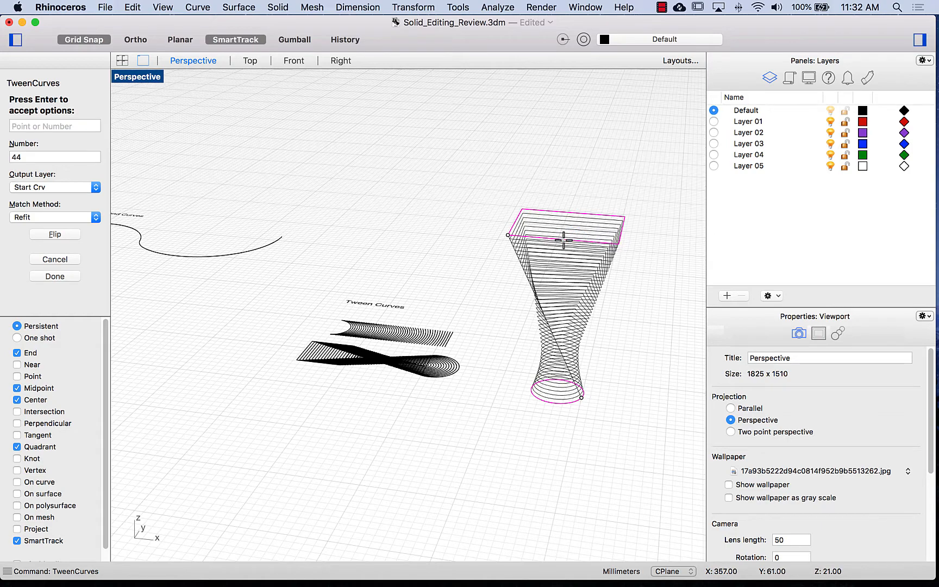
left_click(616, 244)
left_click(524, 210)
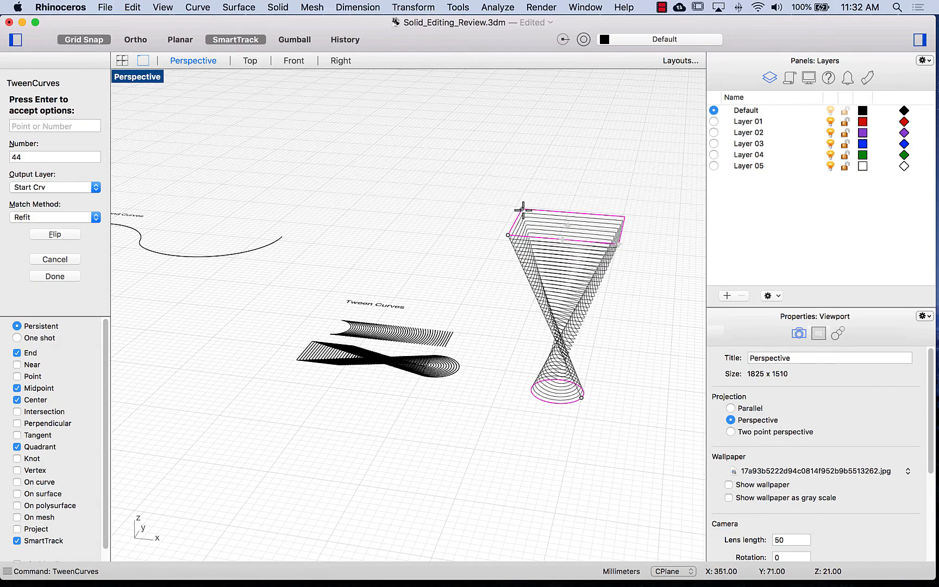
left_click(621, 210)
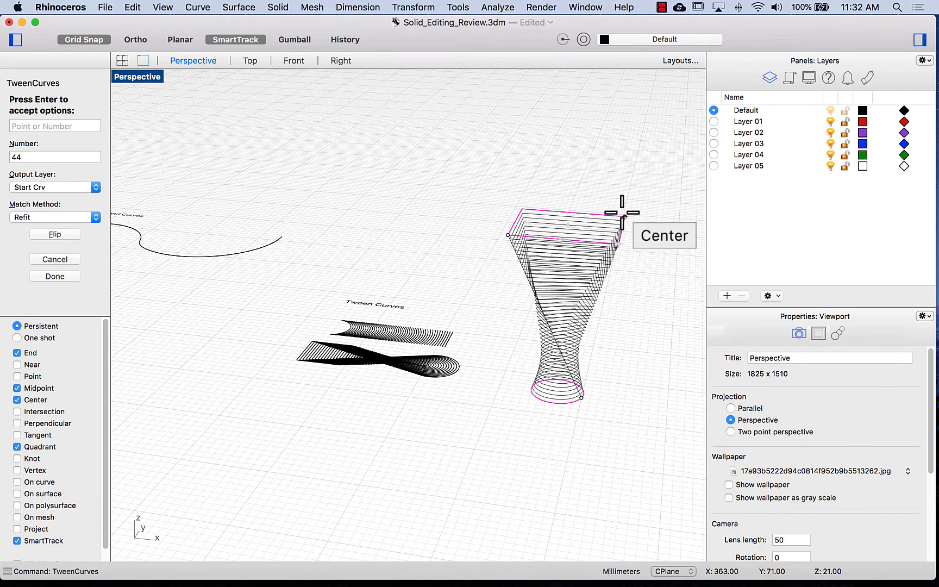
left_click(623, 243)
left_click(563, 240)
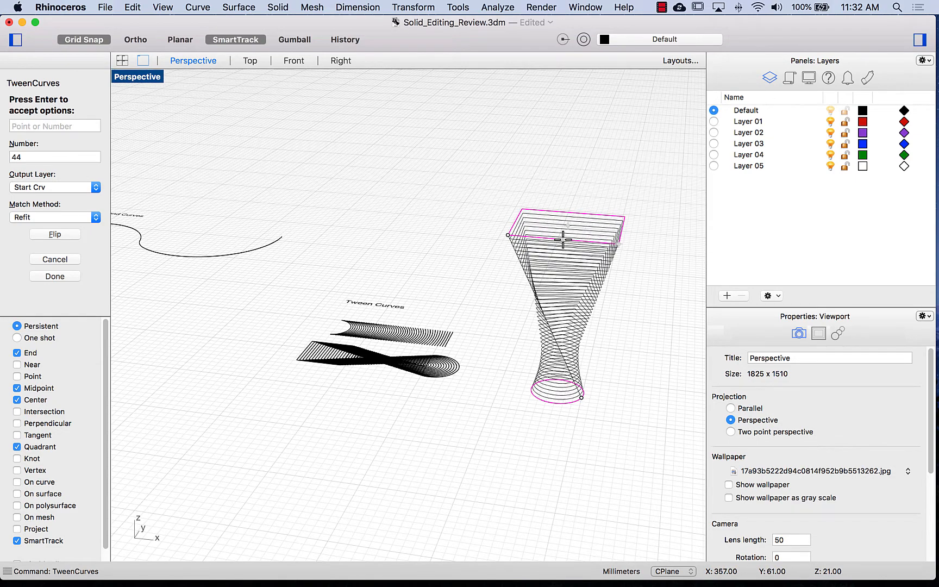
left_click(61, 279)
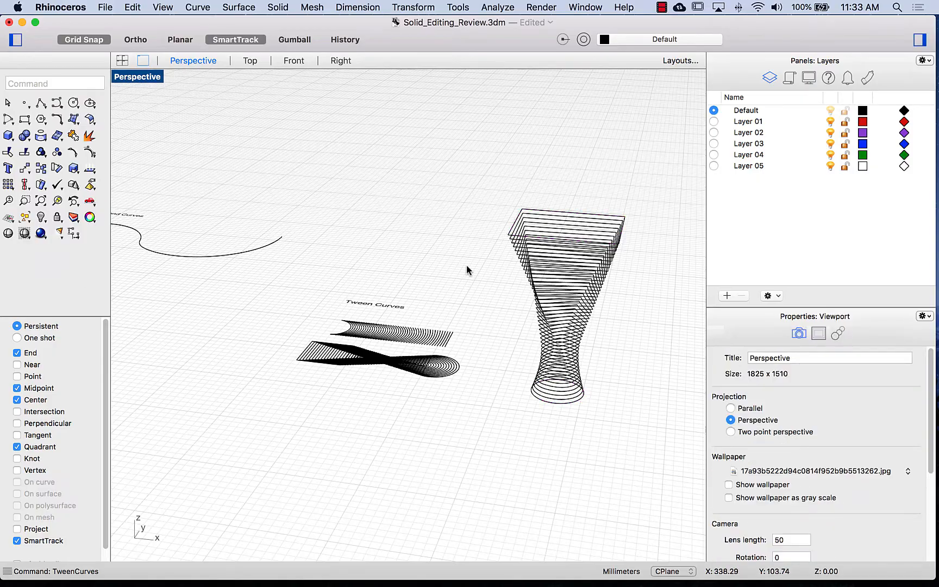
Step: Copy the tall closed freeform curve a long distance along the positive X axis with the gumball
right_click_drag(467, 266, 552, 328)
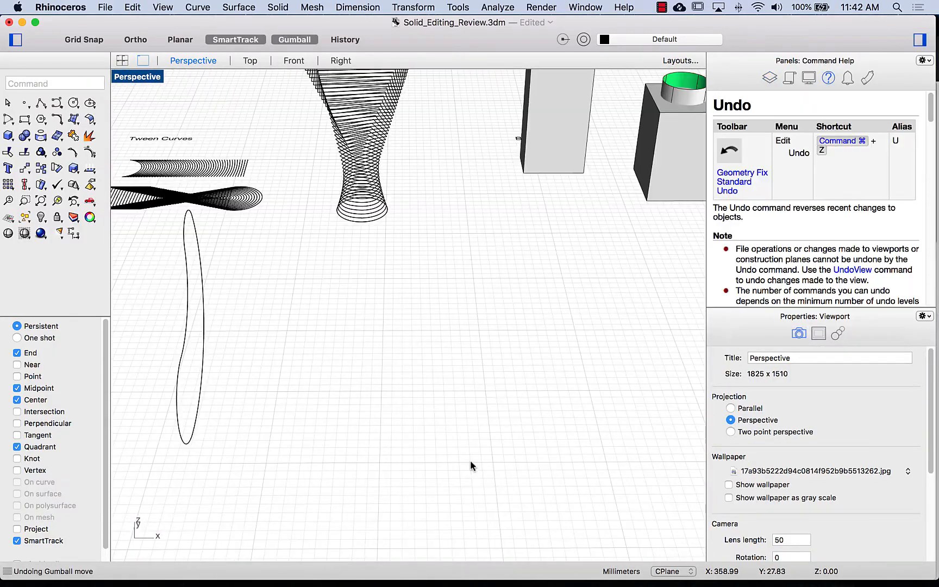
right_click_drag(467, 462, 362, 376)
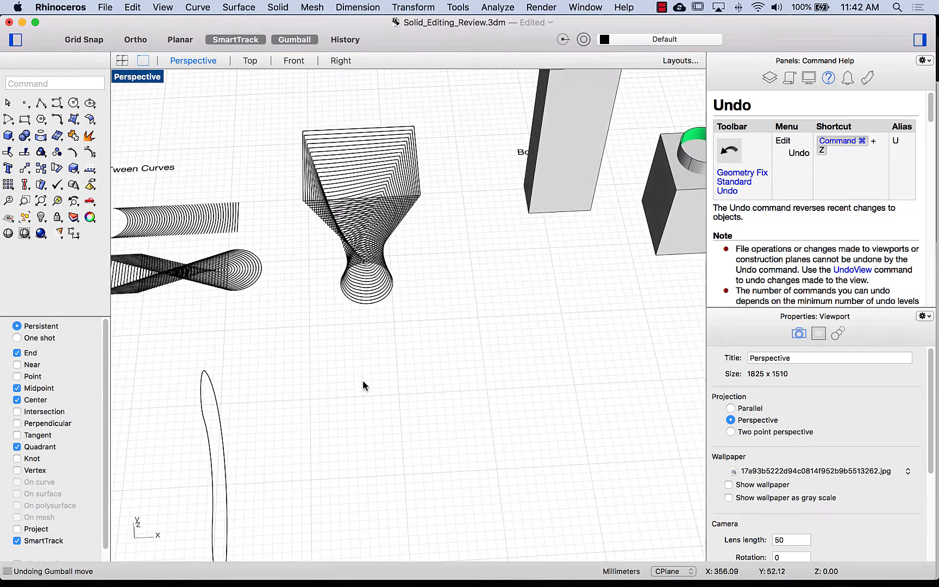
scroll(362, 386, "down", 10)
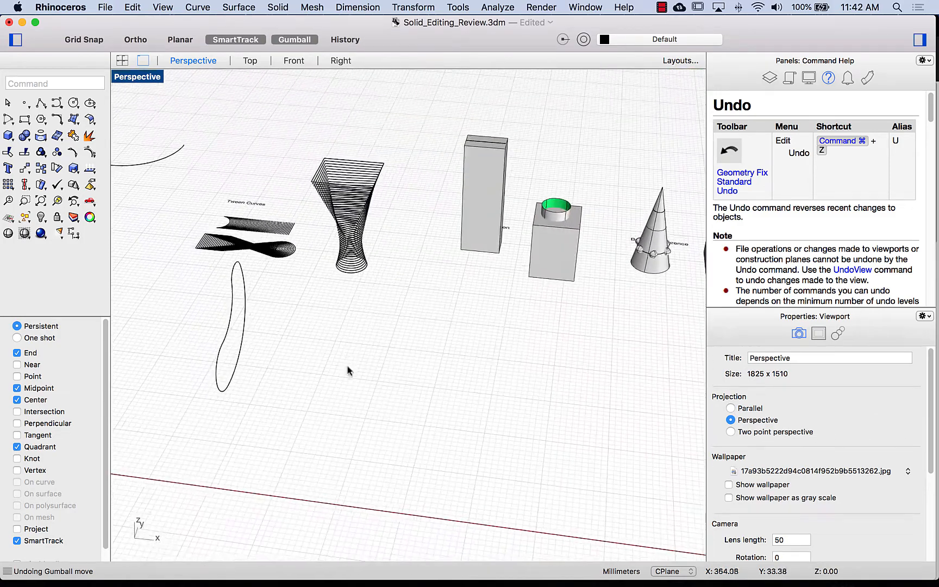
right_click_drag(348, 372, 282, 400)
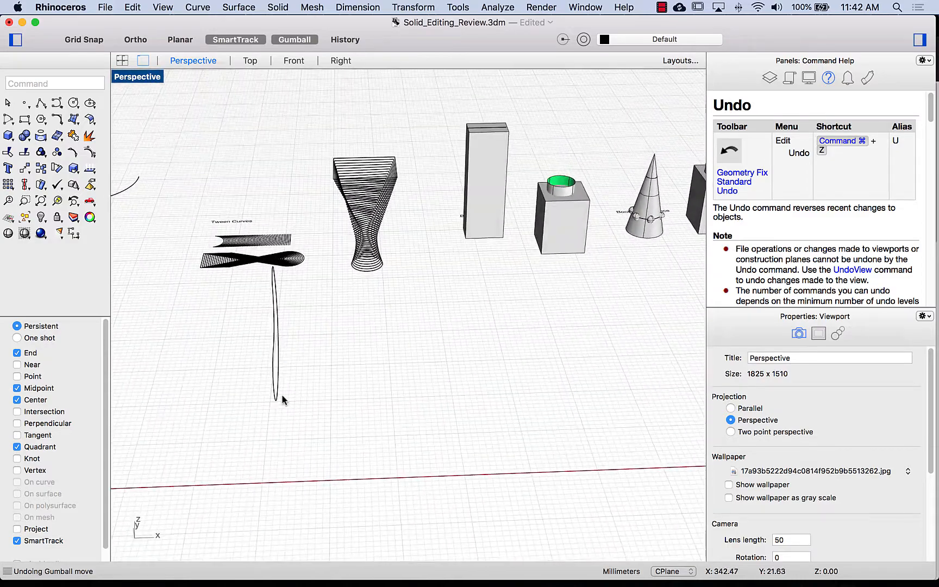
left_click(276, 399)
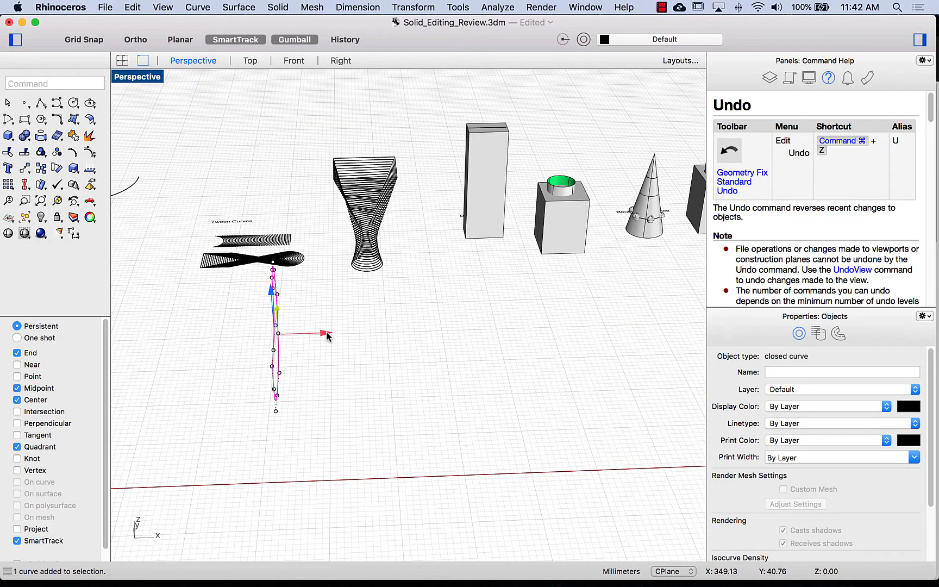
left_click_drag(326, 333, 662, 337)
left_click(523, 392)
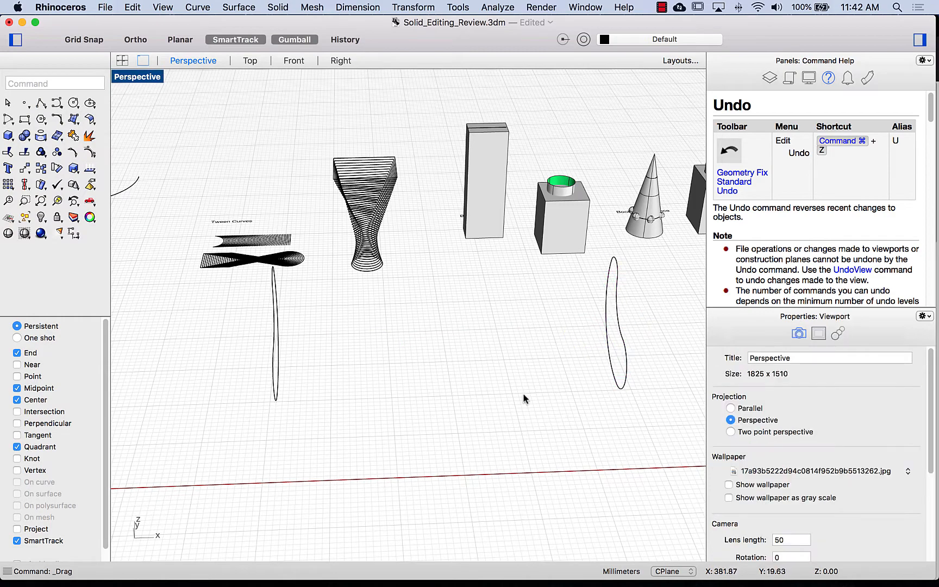
right_click_drag(524, 393, 468, 395)
Step: Turn off the gumball and generate 12 tween curves between the two tall closed freeform curves
left_click(263, 351)
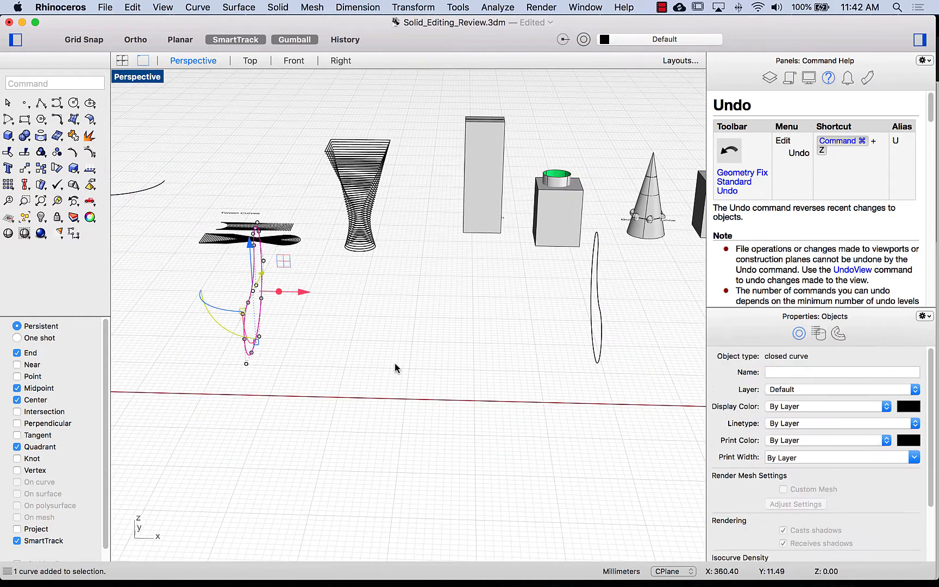
left_click(599, 357, "shift")
left_click(288, 40)
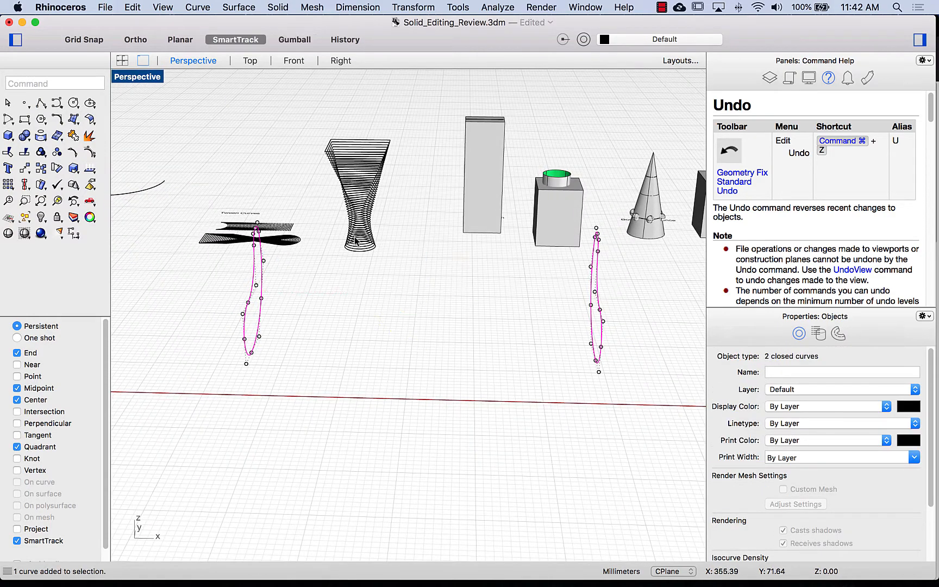
type("tween")
key("Return")
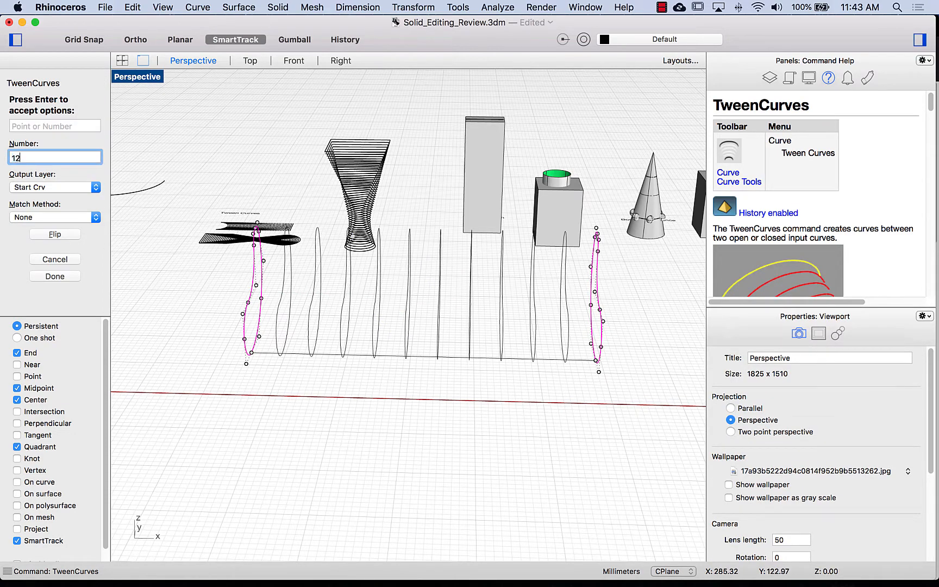
key("Return")
left_click(55, 276)
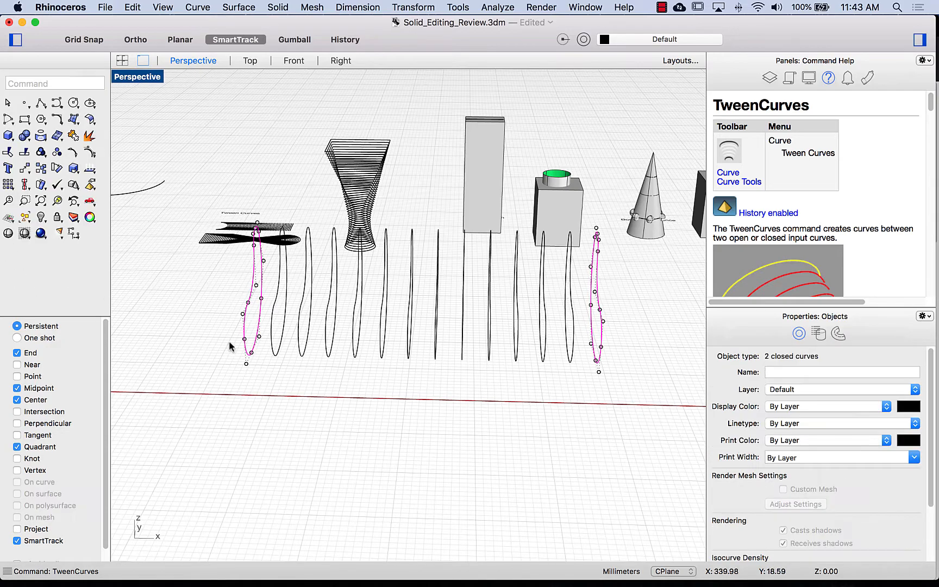
Step: Extrude the two tall curves and their 12 tween curves into thin solids on both sides, picking the distance in the Front view
left_click(188, 341)
right_click_drag(188, 340, 196, 352)
right_click_drag(382, 405, 580, 357)
left_click_drag(201, 295, 201, 294)
right_click_drag(186, 259, 193, 268)
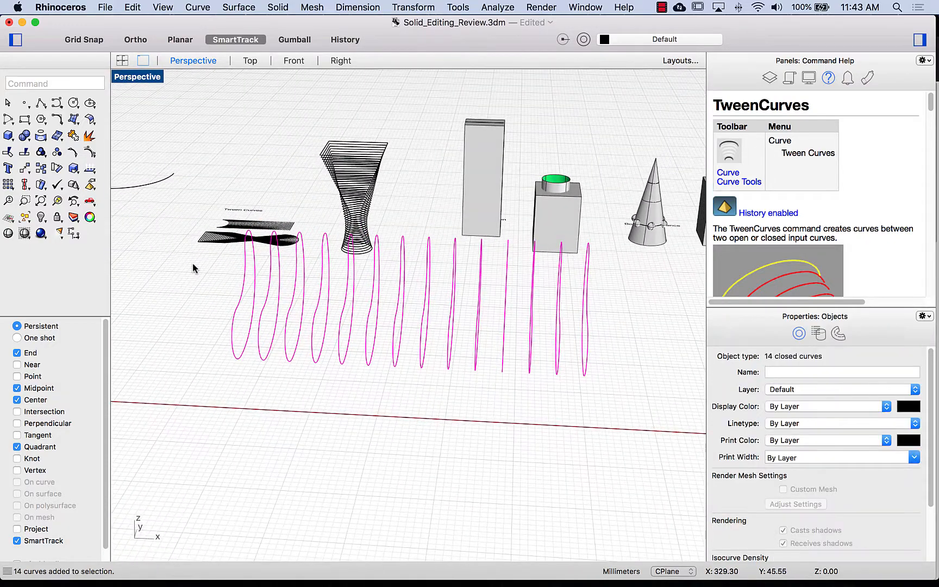
type("ExtrudeCrv")
key("Return")
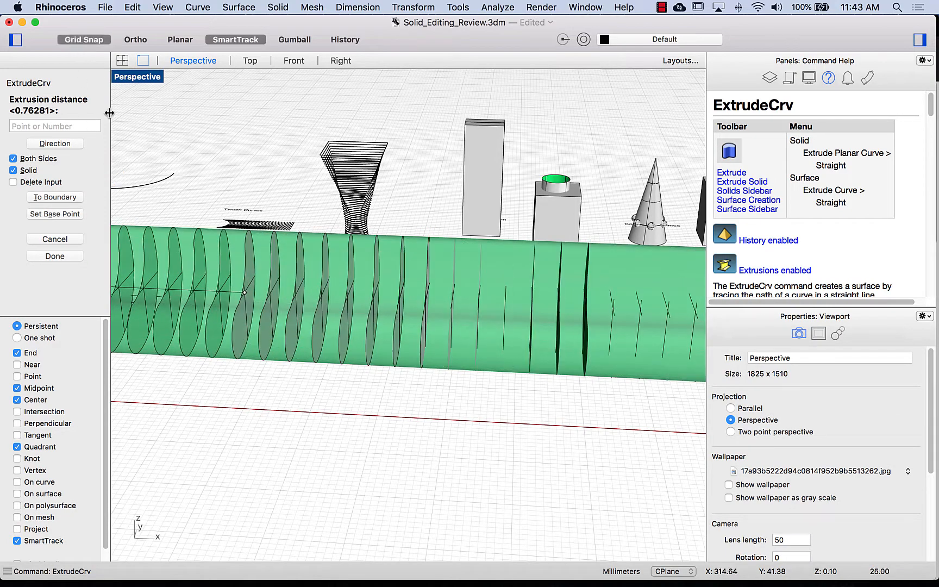
left_click(293, 60)
right_click_drag(302, 88, 350, 254)
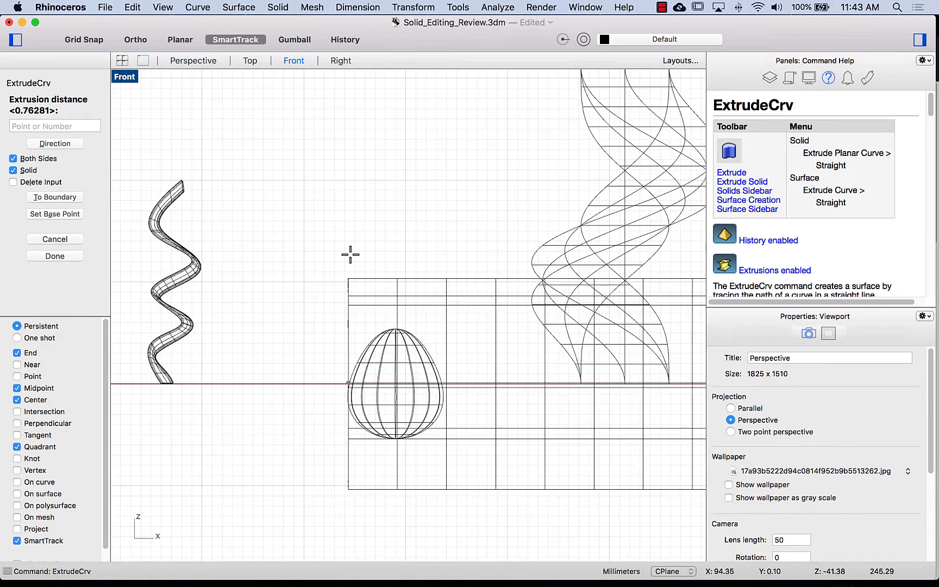
scroll(455, 369, "down", 5)
right_click_drag(455, 370, 293, 373)
right_click_drag(548, 387, 79, 371)
right_click_drag(459, 380, 283, 371)
scroll(190, 371, "up", 5)
scroll(189, 371, "up", 6)
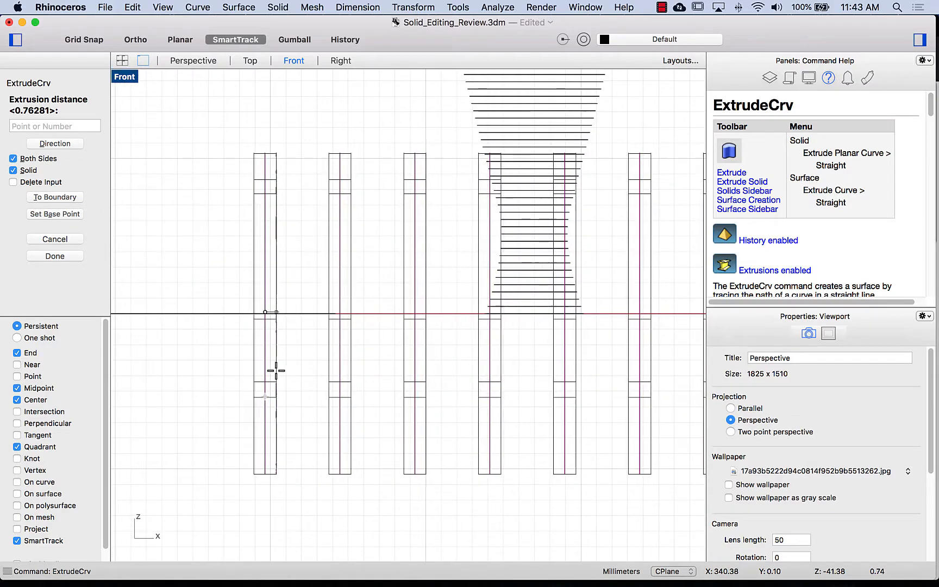
key("Escape")
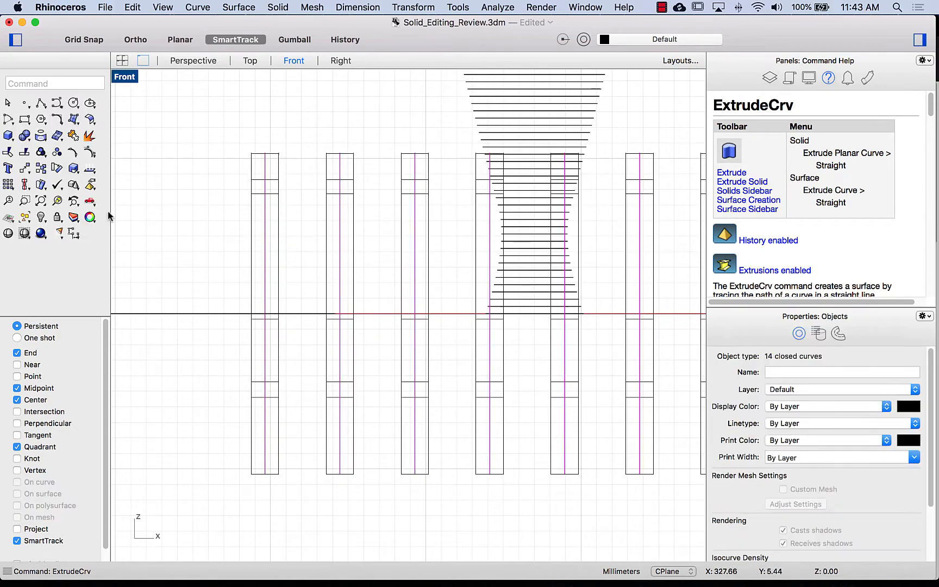
left_click(121, 61)
left_click(474, 204)
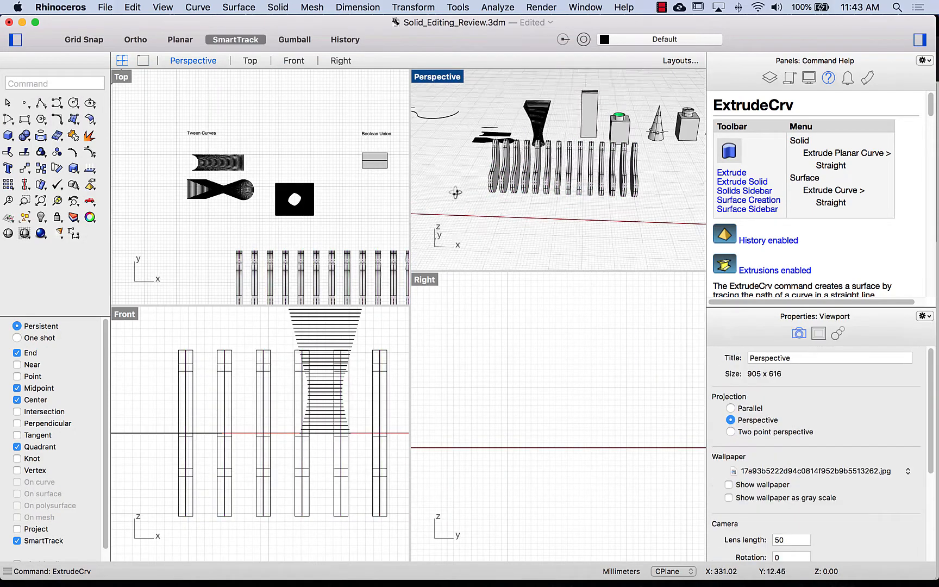
mouse_move(474, 203)
right_mouse_down()
mouse_move(485, 216)
mouse_move(459, 186)
mouse_move(538, 198)
mouse_move(555, 215)
mouse_move(427, 188)
mouse_move(466, 216)
right_mouse_up()
double_click(438, 77)
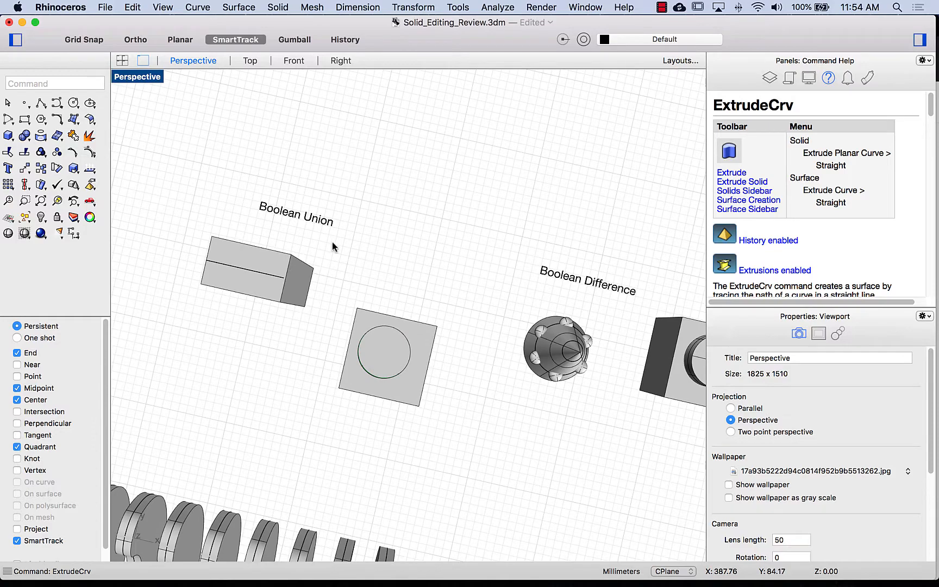
Step: Begin an ellipsoid centred on the tall box's top seam, with axes to the seam's endpoint and the back edge's midpoint
right_click_drag(332, 242, 392, 300)
left_click(360, 328)
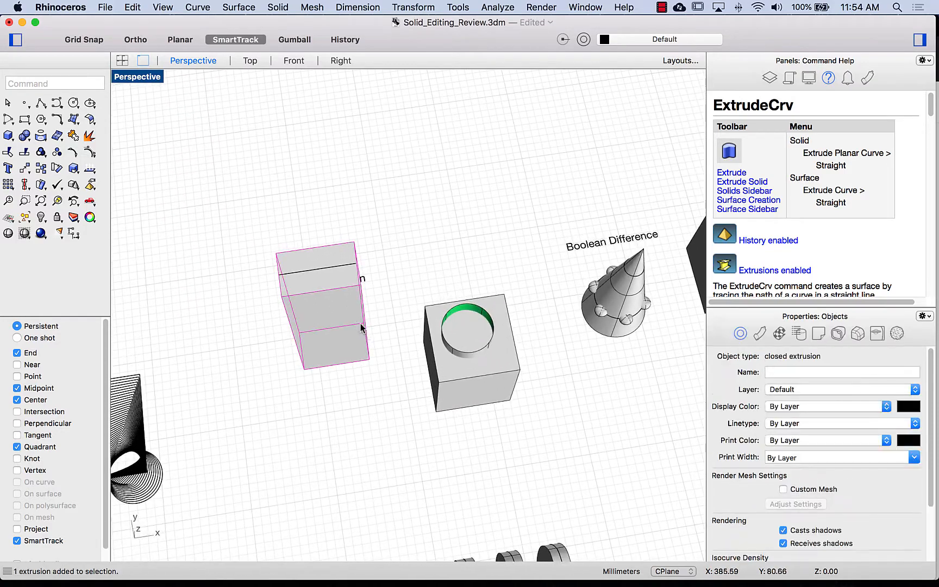
mouse_move(375, 402)
right_mouse_down()
mouse_move(340, 387)
mouse_move(315, 394)
mouse_move(384, 398)
mouse_move(371, 409)
mouse_move(366, 394)
right_mouse_up()
left_click(369, 409)
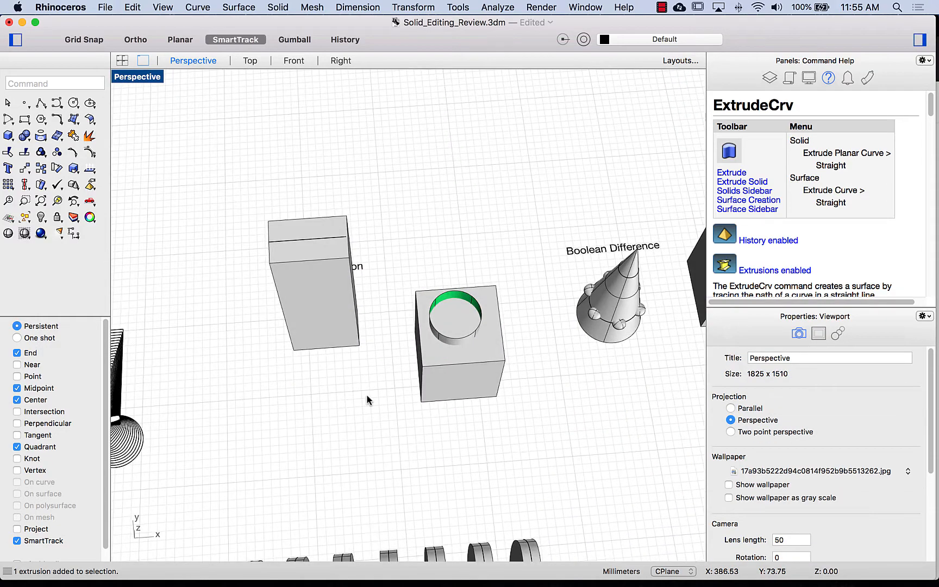
type("elip")
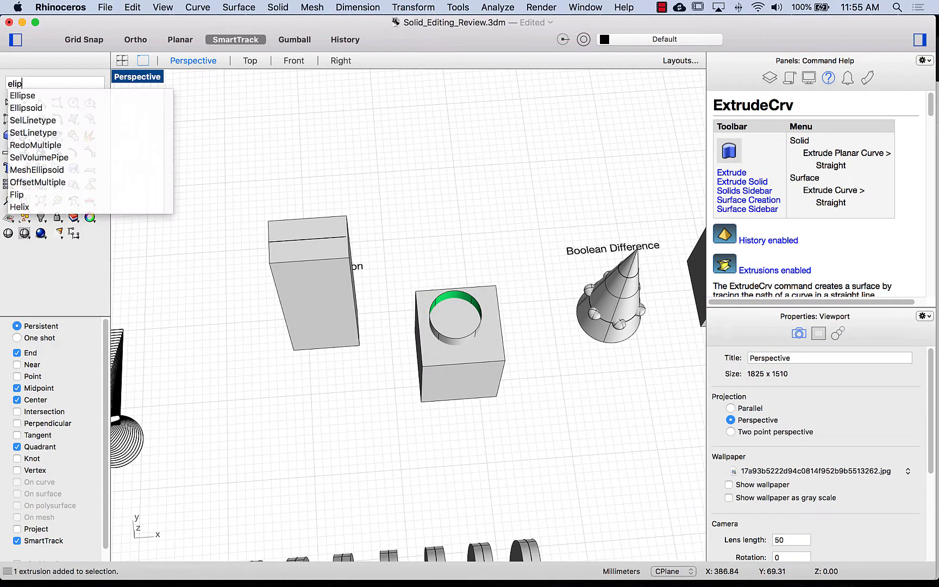
key("Down")
key("Return")
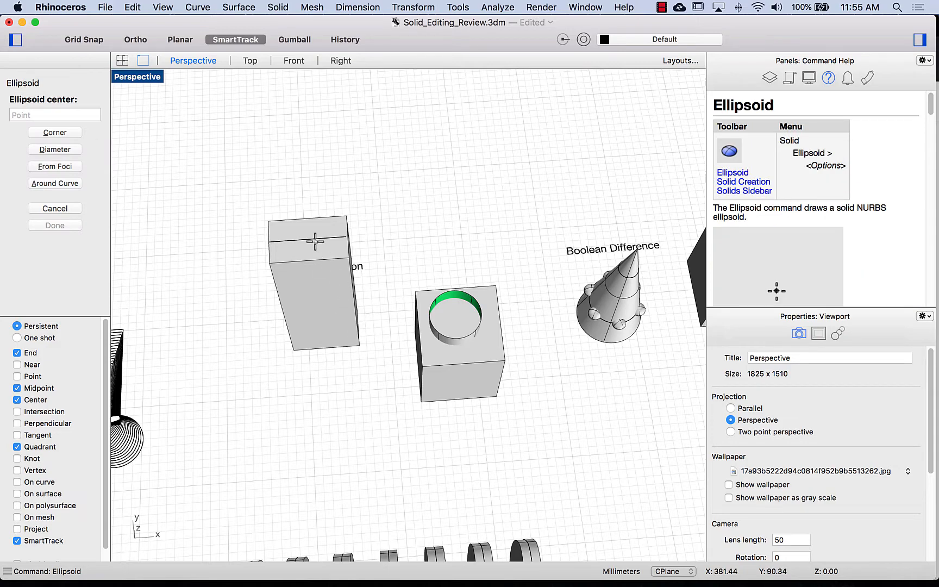
left_click(308, 240)
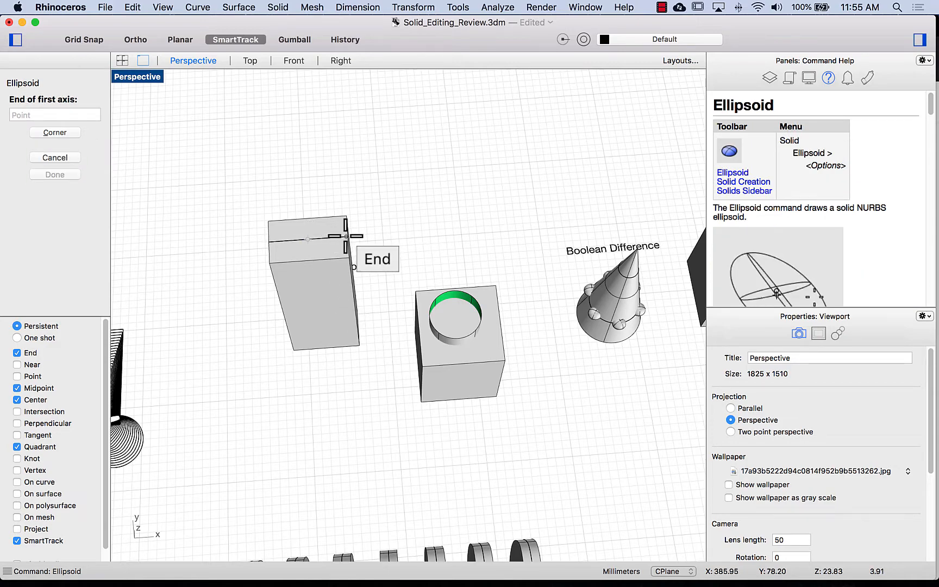
left_click(346, 235)
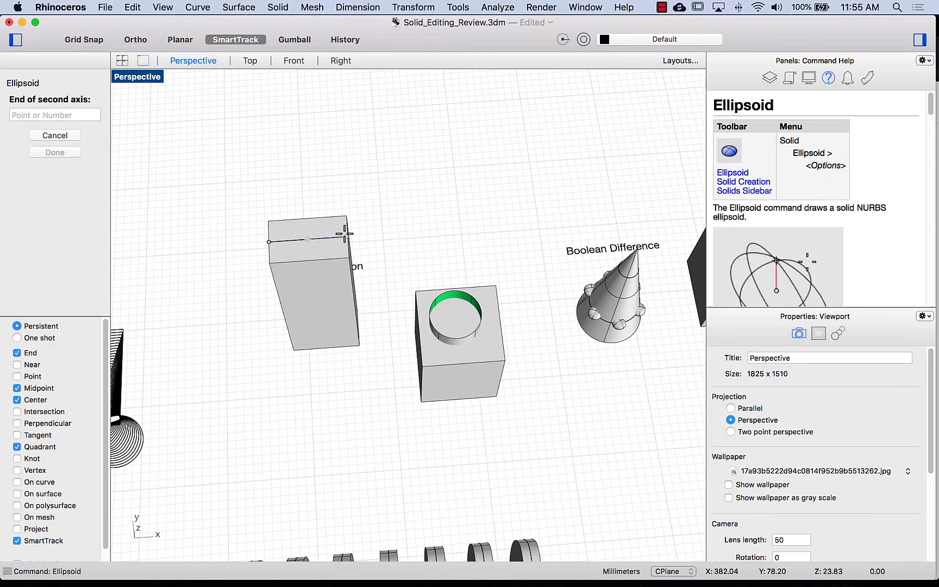
left_click(310, 217)
Step: Complete the ellipsoid with a vertical third axis of about 2.9 mm, picked in the Front view
right_click_drag(305, 223, 331, 384)
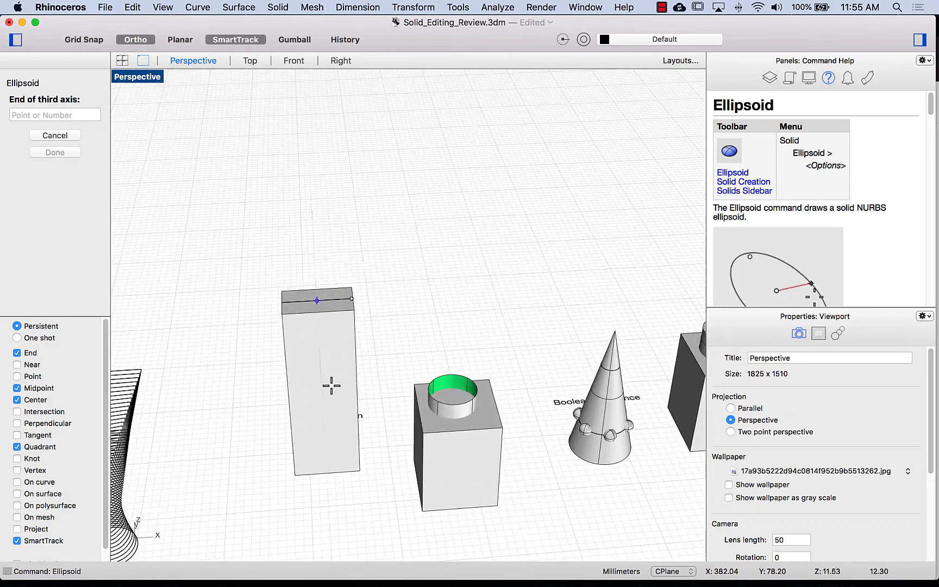
left_click(292, 62)
scroll(337, 277, "down", 5)
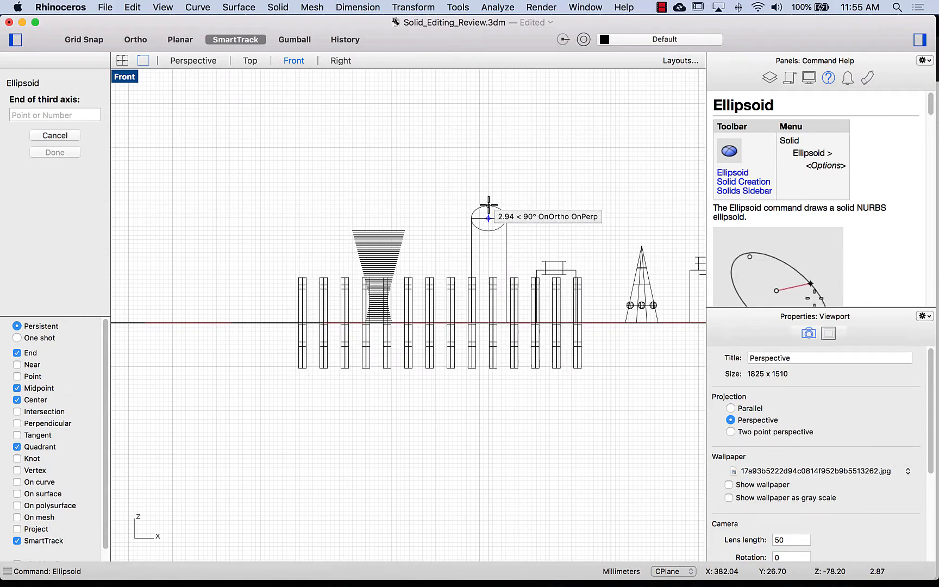
left_click(489, 205)
left_click(193, 61)
right_click_drag(294, 200, 271, 260)
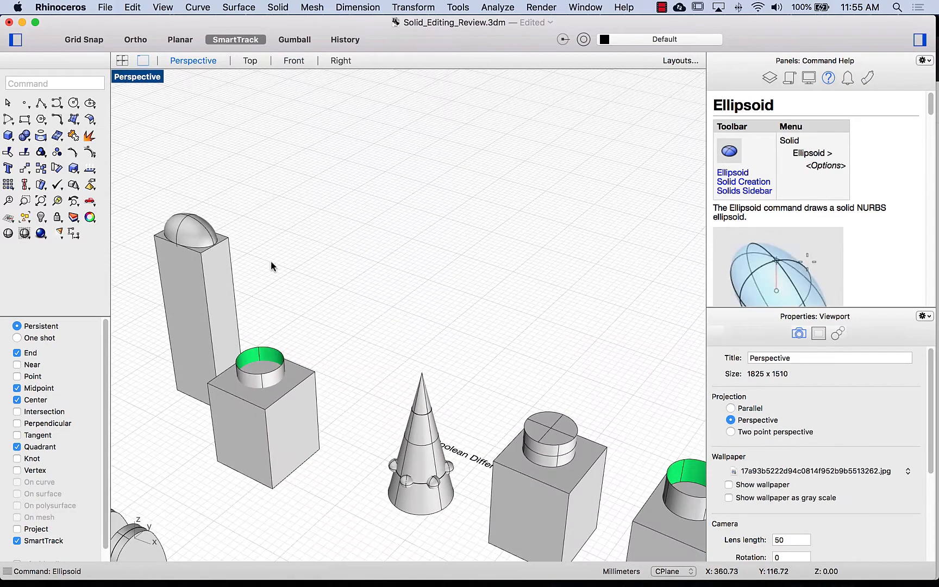
Step: Try combining the ellipsoid and the tall box with BooleanUnion, check the joined solid, and undo the union
right_click_drag(222, 293, 391, 340)
left_click(403, 343)
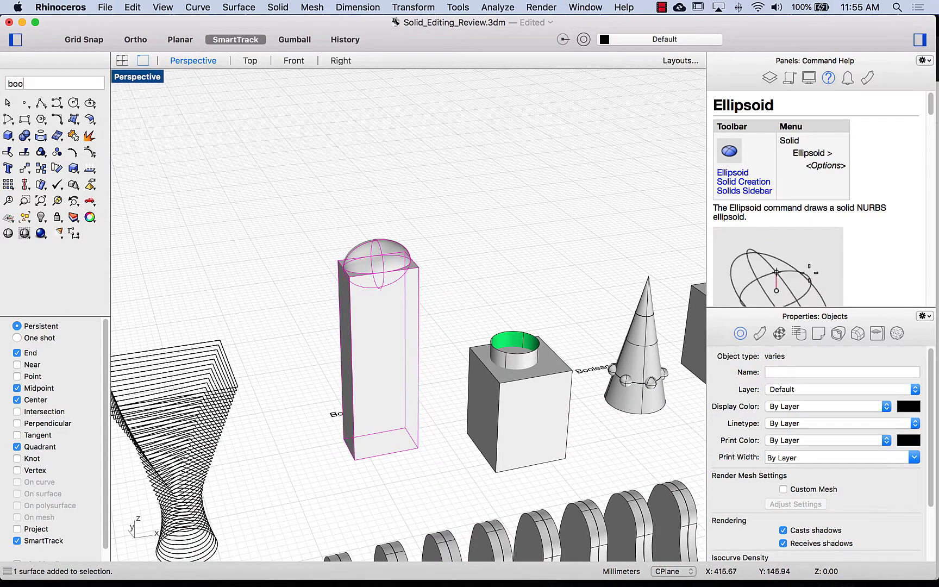
key("Down")
key("Down")
key("Return")
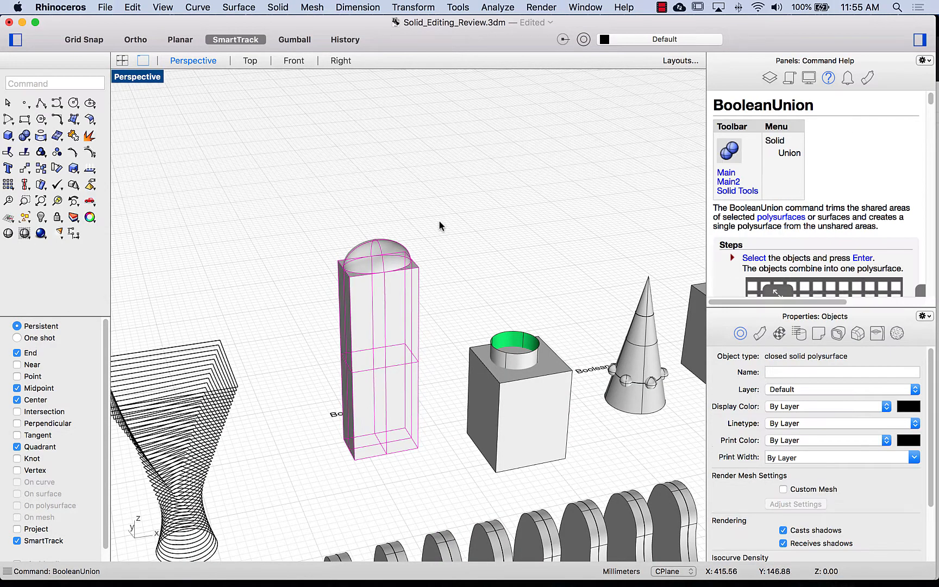
key("Escape")
left_click(382, 306)
right_click_drag(478, 289, 456, 287)
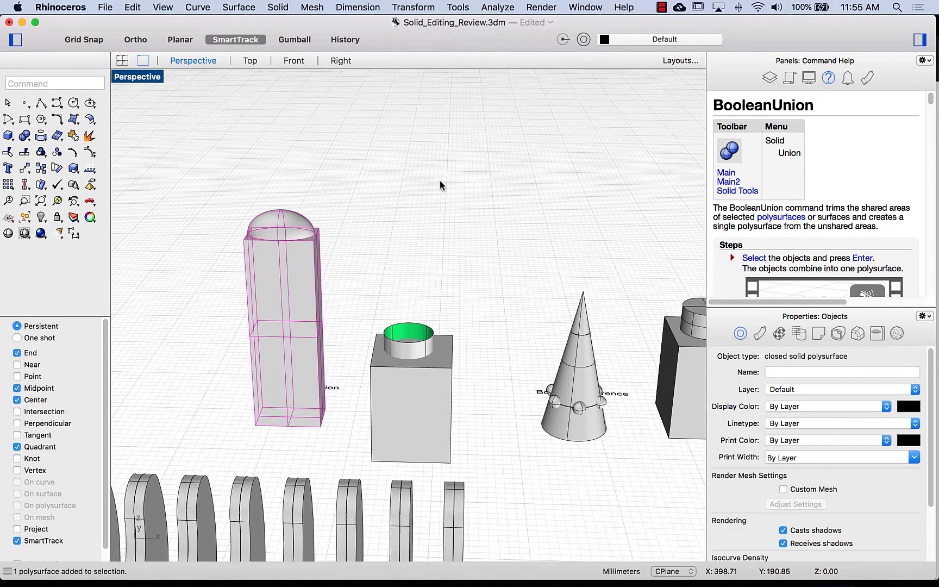
key("super+z")
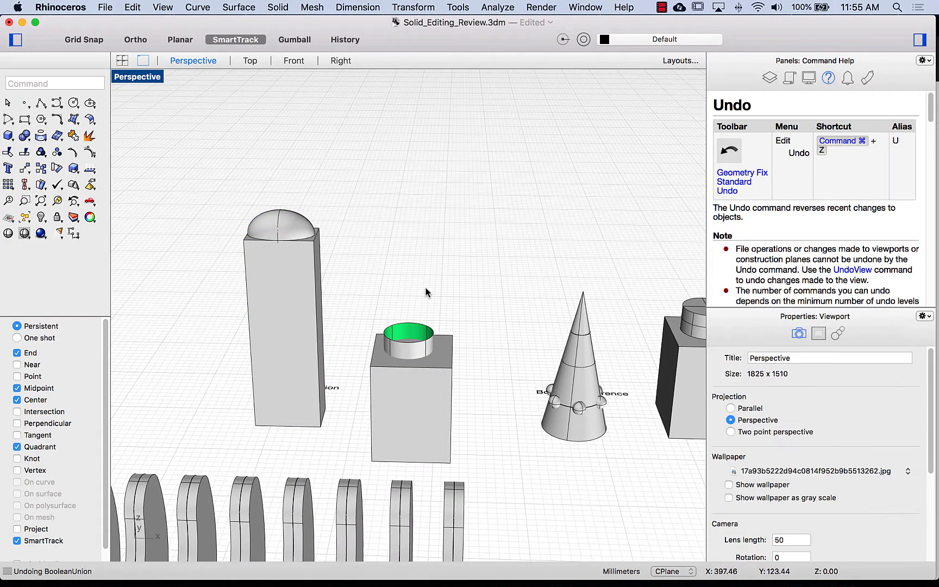
Step: Raise the open cylinder slightly along Z with the gumball until its lower rim clears the shorter box's top face
left_click(426, 346)
right_click(434, 367)
left_click(410, 226)
scroll(412, 296, "up", 5)
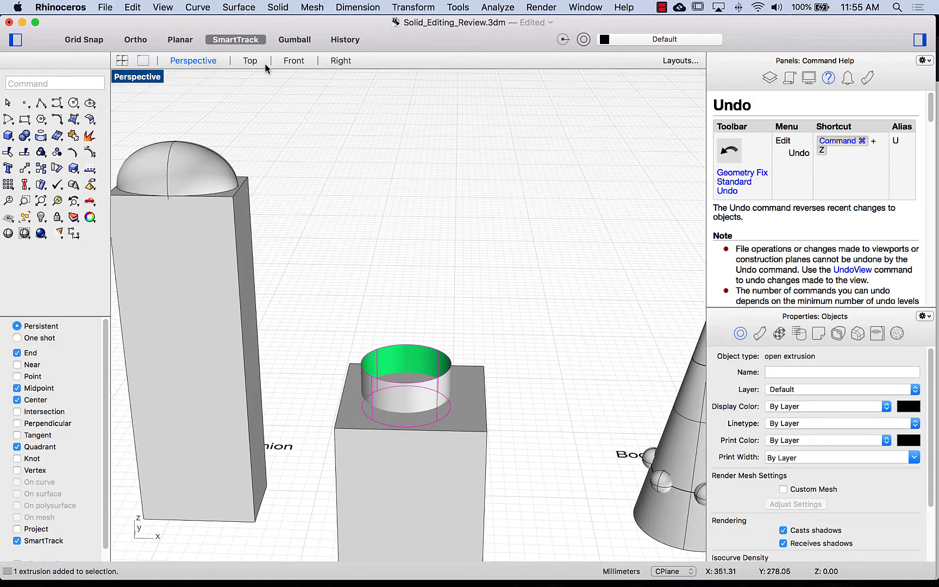
left_click_drag(407, 338, 407, 326)
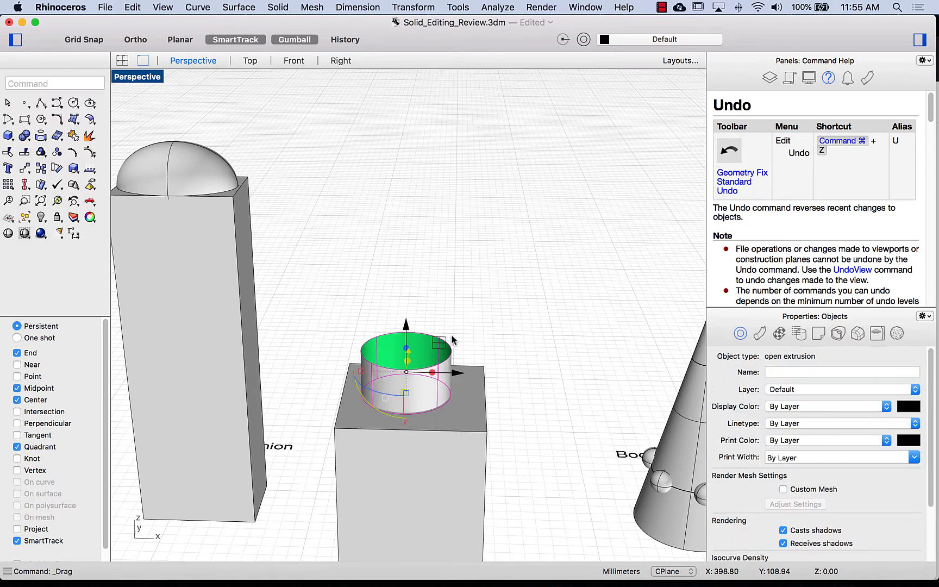
mouse_move(452, 335)
right_mouse_down()
mouse_move(461, 308)
mouse_move(459, 321)
right_mouse_up()
left_click_drag(431, 218, 430, 210)
right_click_drag(423, 300, 422, 235)
scroll(424, 250, "up", 5)
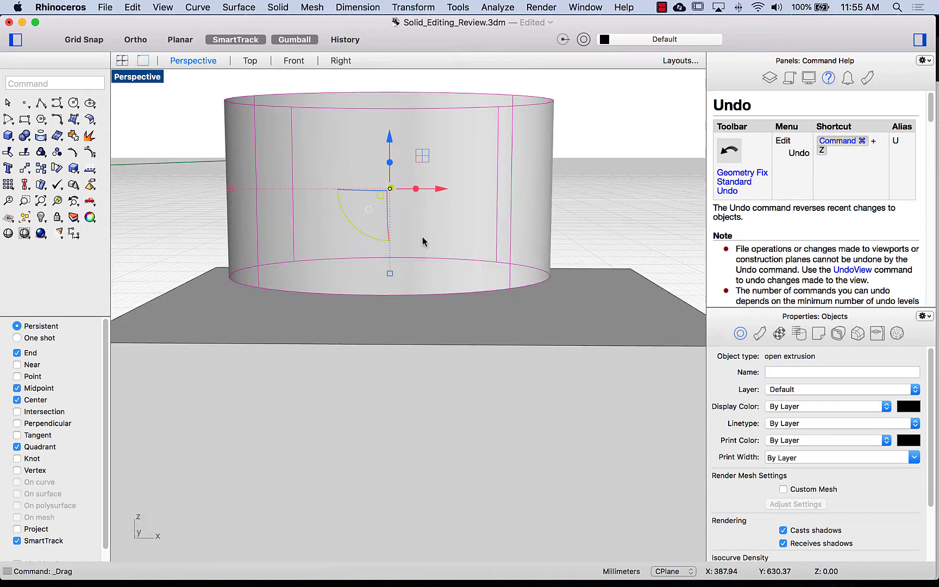
scroll(422, 237, "down", 3)
right_click_drag(489, 198, 496, 231)
key("Escape")
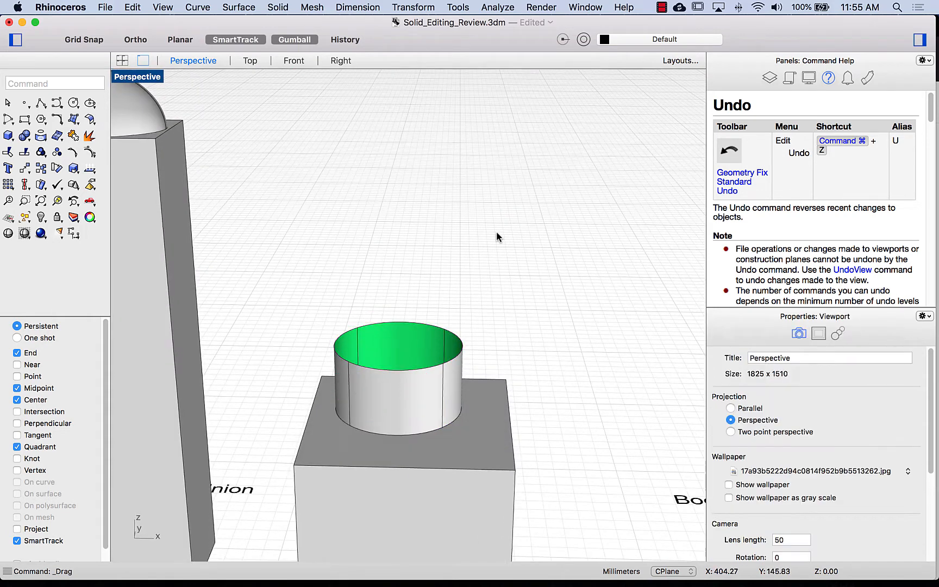
Step: Try to combine the raised open cylinder and the shorter box with BooleanUnion
key("Down")
key("Down")
key("Down")
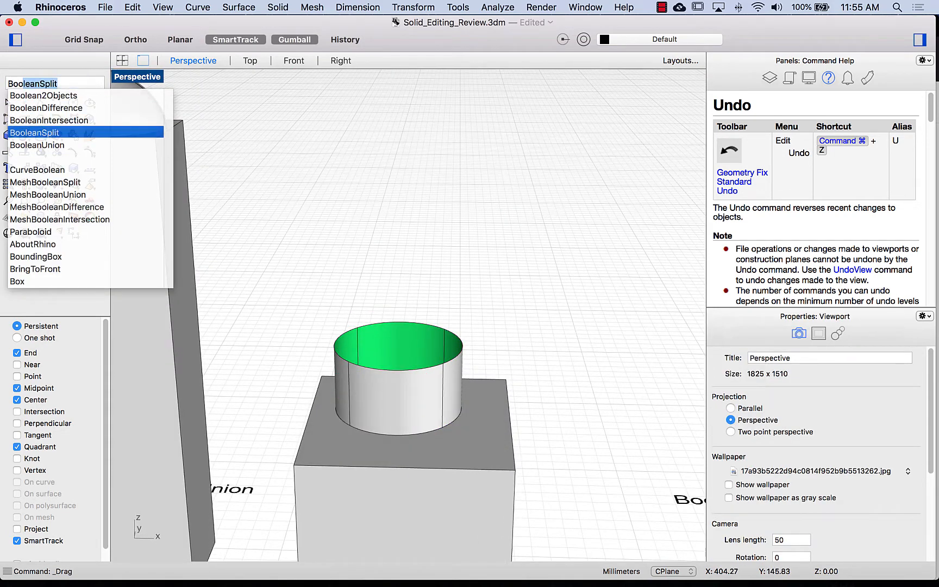
key("Return")
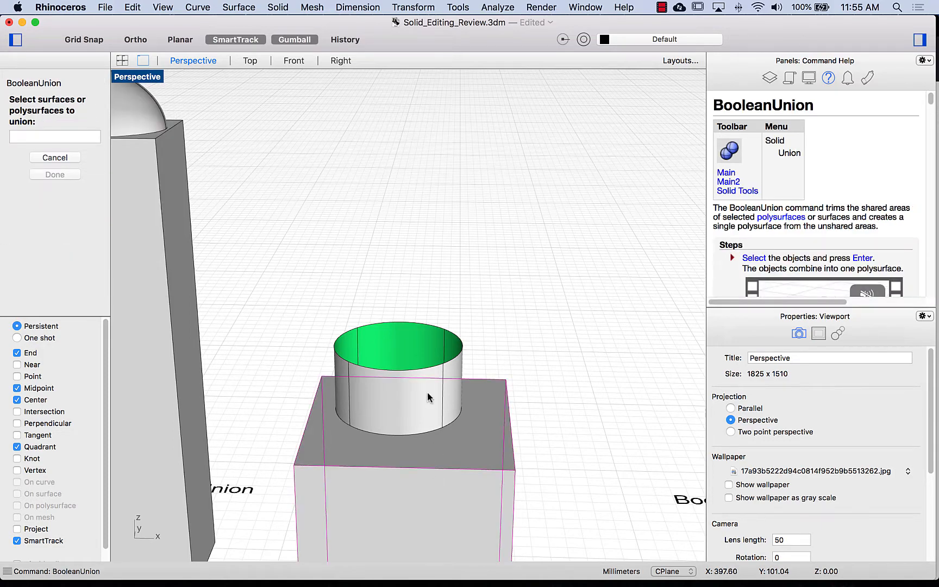
left_click(55, 187)
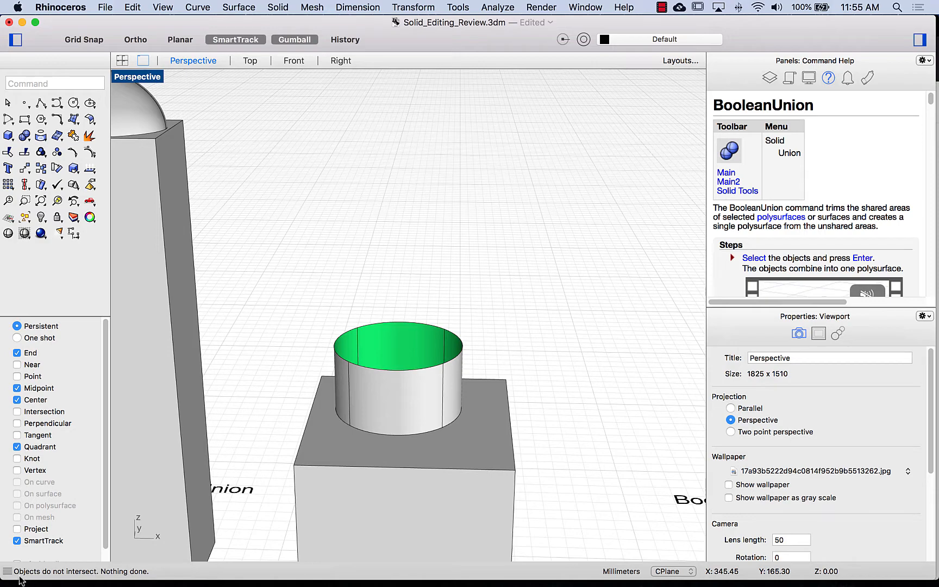
Step: Examine how the open cylinder sits above the shorter box, setting the Perspective viewport to Ghosted display
left_click(364, 393)
right_click_drag(408, 302, 411, 285)
left_click(142, 77)
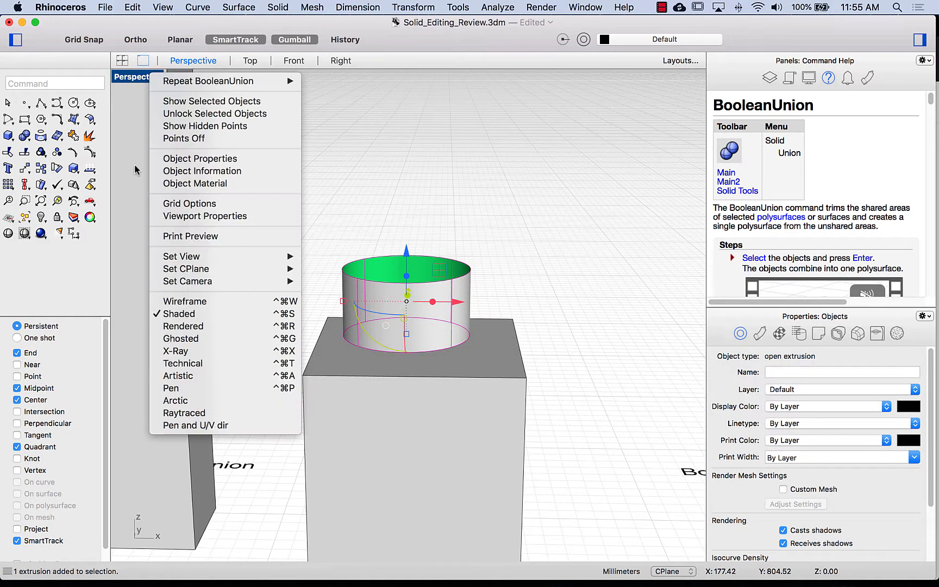
key("Escape")
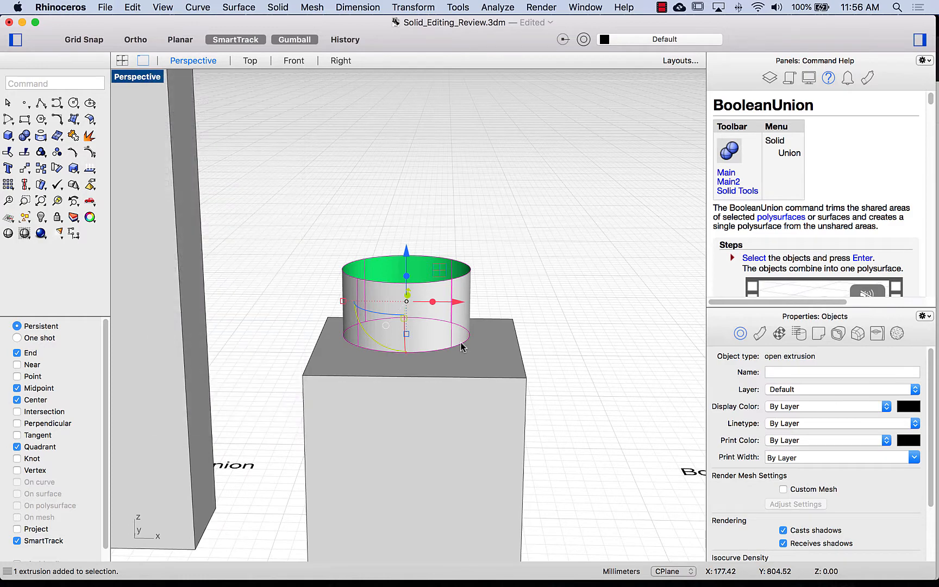
left_click(298, 227)
right_click_drag(297, 227, 301, 210)
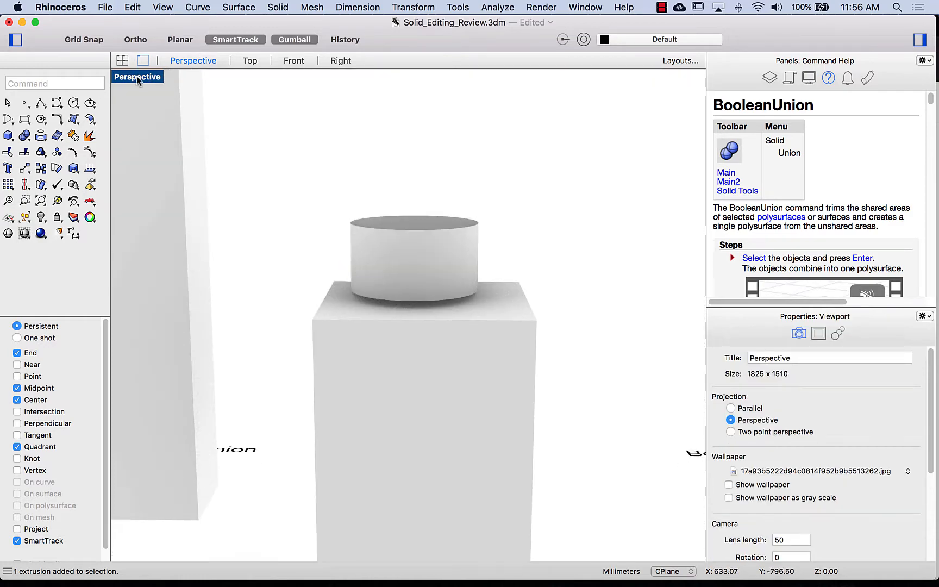
left_click(138, 77)
left_click(188, 338)
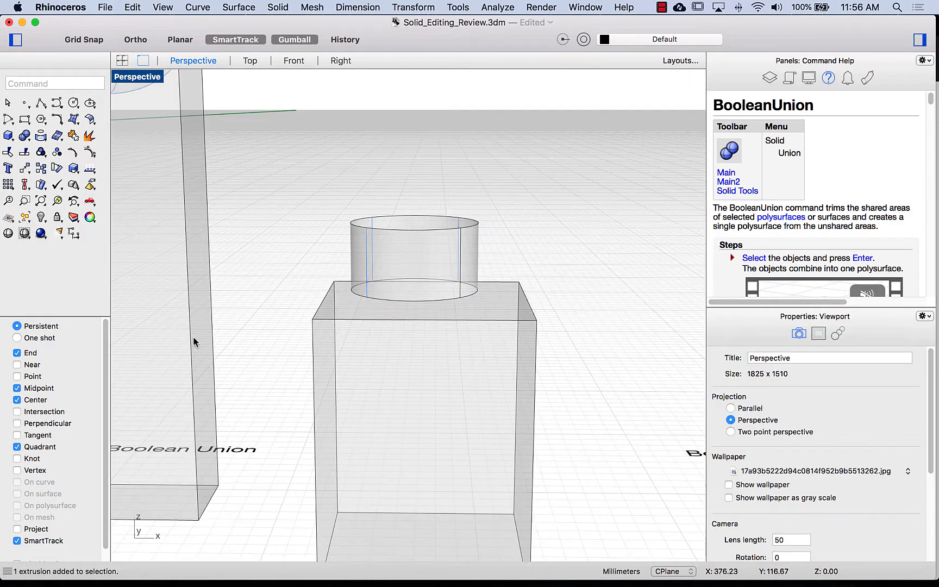
Step: Lower the open cylinder slightly along Z with the gumball until its lower rim dips into the shorter box
left_click(389, 283)
right_click(410, 331)
left_click(427, 208)
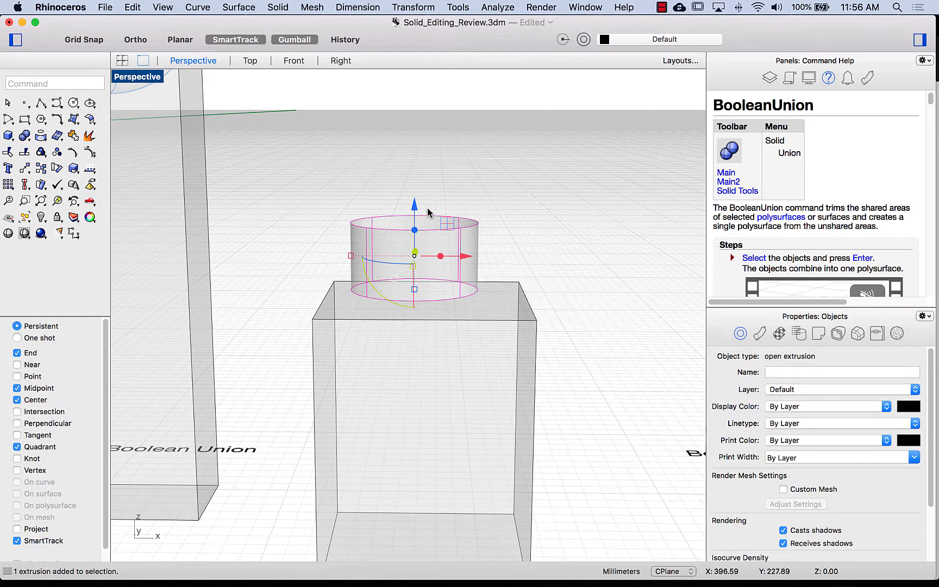
left_click_drag(414, 212, 441, 153)
left_click(303, 113)
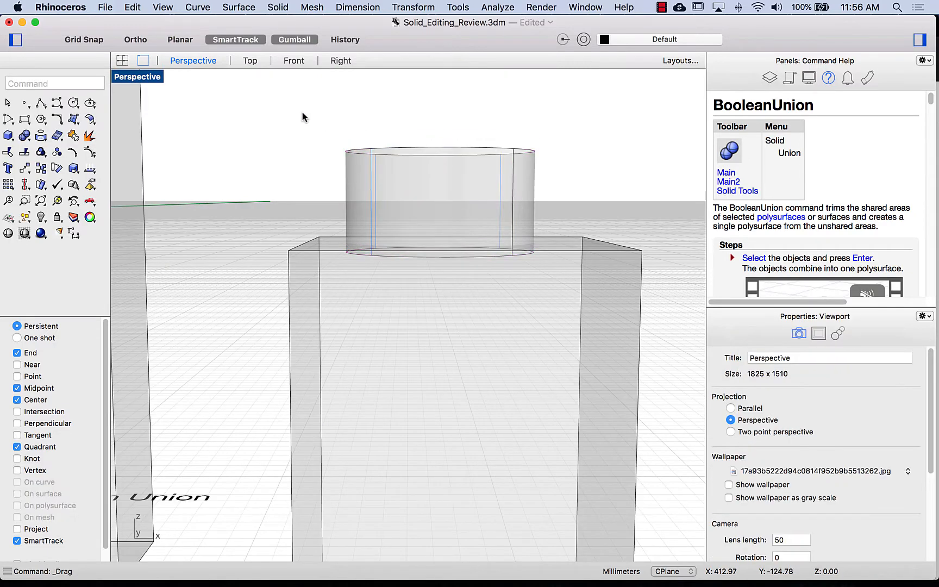
Step: Combine the shorter box and the lowered open cylinder with BooleanUnion
left_click(347, 300)
left_click(400, 204, "shift")
type("boo")
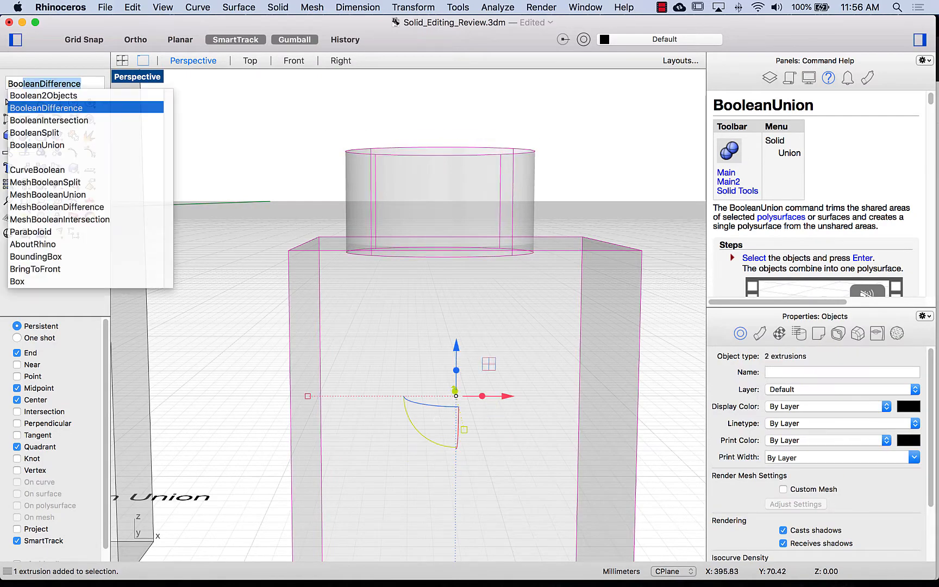
key("Down")
key("Down")
key("Down")
key("Return")
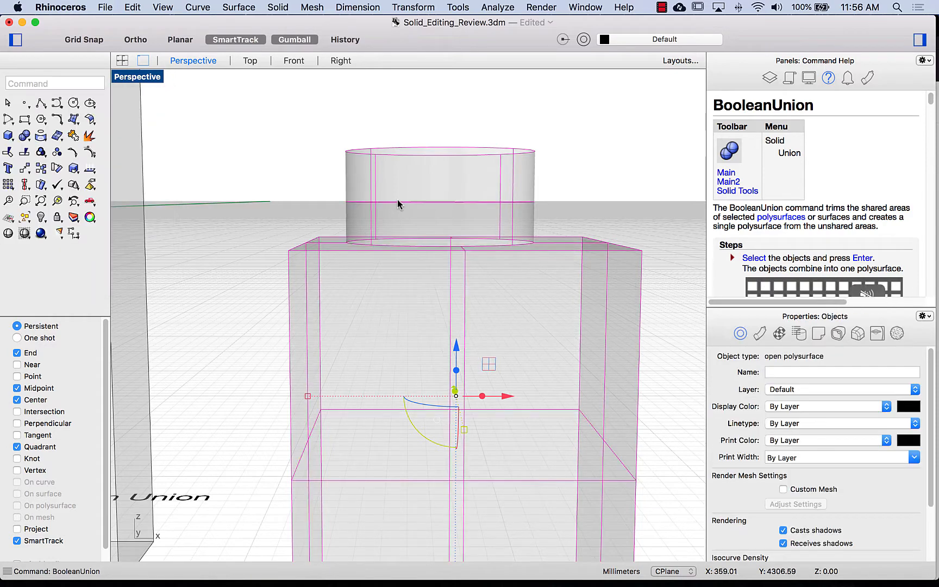
Step: Deselect the joined object and set the Perspective viewport to Shaded display
left_click(273, 156)
right_click_drag(273, 157, 289, 211)
scroll(368, 375, "down", 10)
right_click_drag(369, 379, 376, 426)
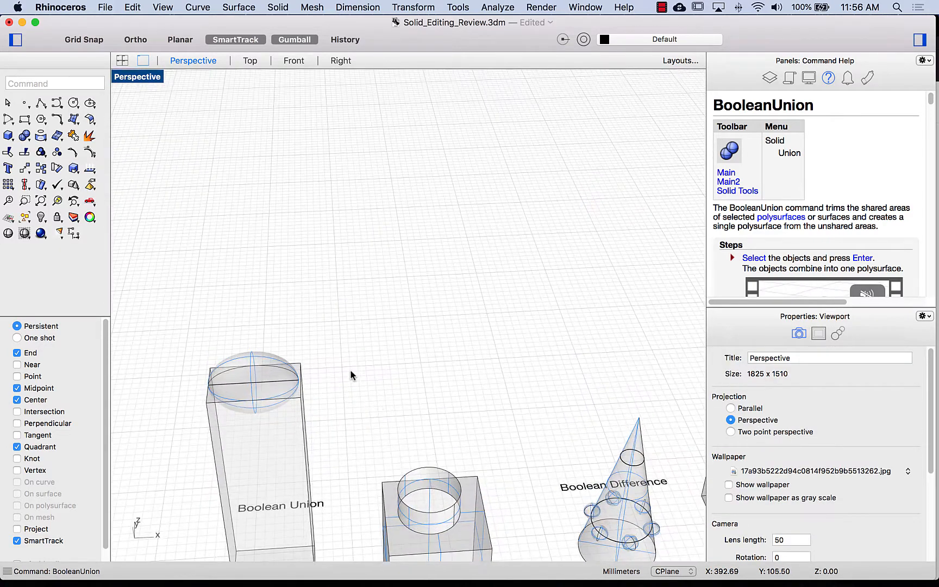
left_click(144, 77)
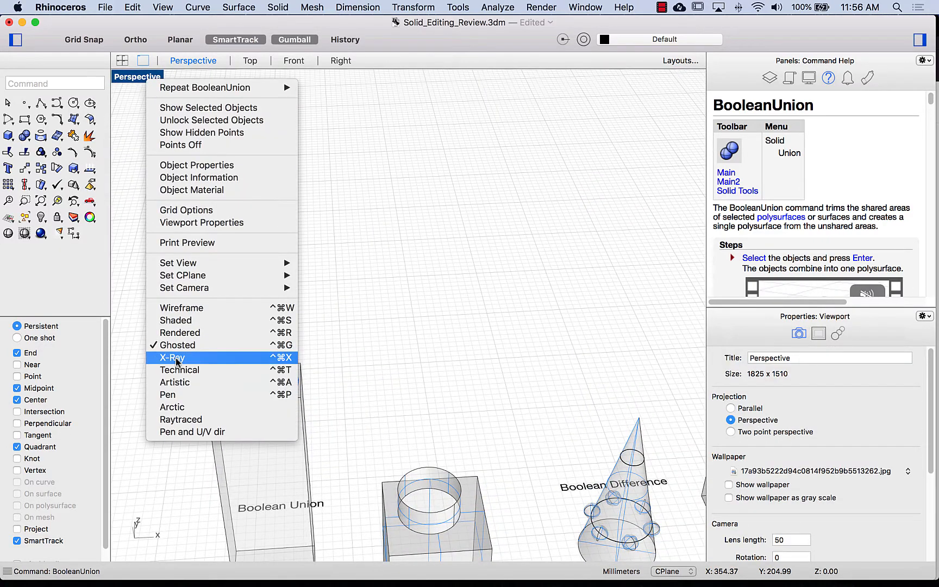
left_click(174, 322)
Step: Subtract the ring of small spheres from the cone with BooleanDifference, deleting the input, and check the hollows
right_click_drag(386, 321, 409, 250)
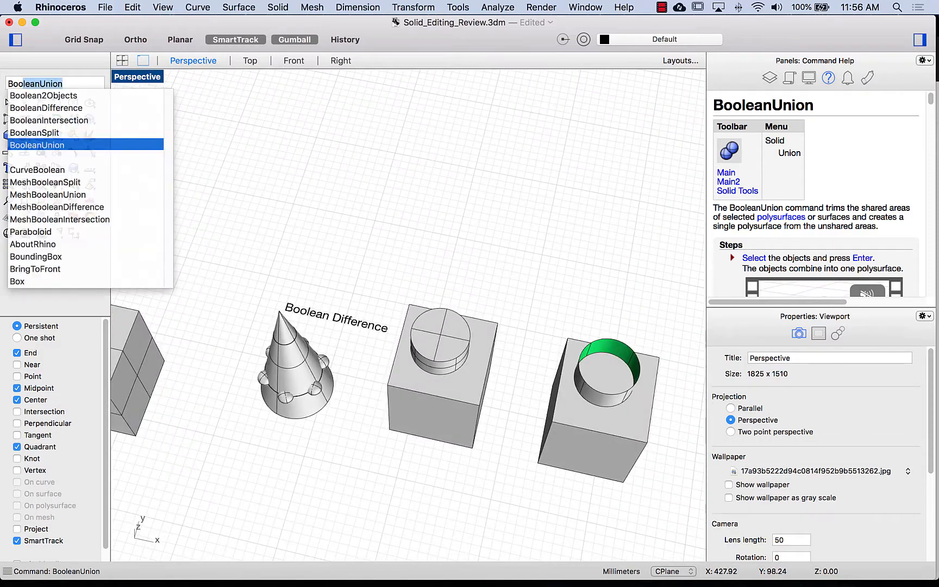
key("Up")
key("Up")
key("Up")
key("Return")
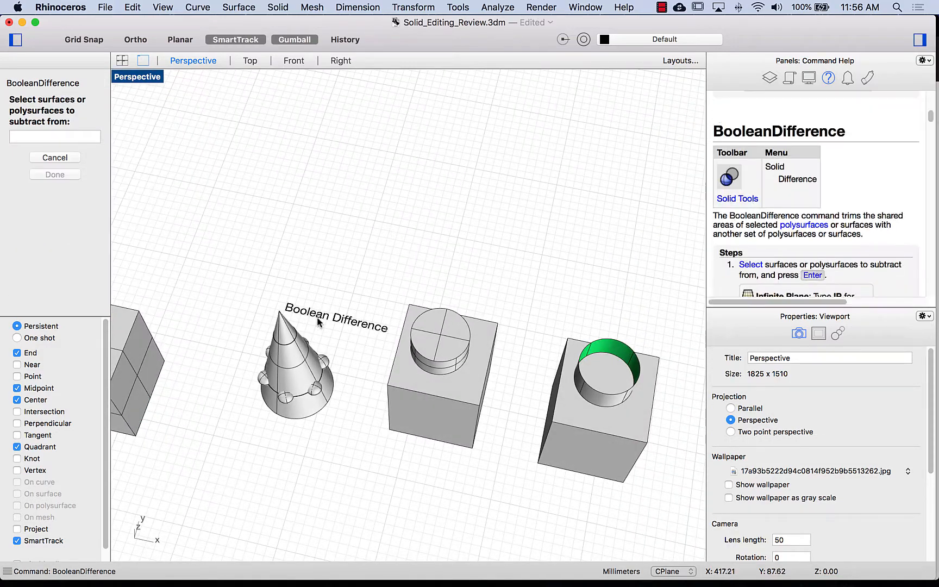
left_click(301, 364)
right_click_drag(241, 445, 270, 435)
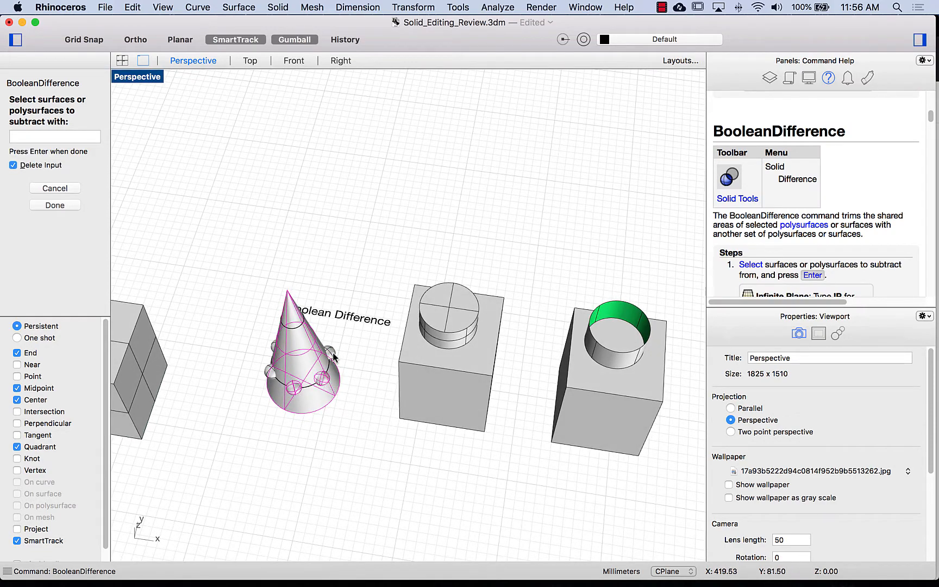
right_click_drag(245, 405, 417, 435)
right_click_drag(357, 386, 319, 385)
left_click(72, 205)
right_click_drag(350, 265, 317, 278)
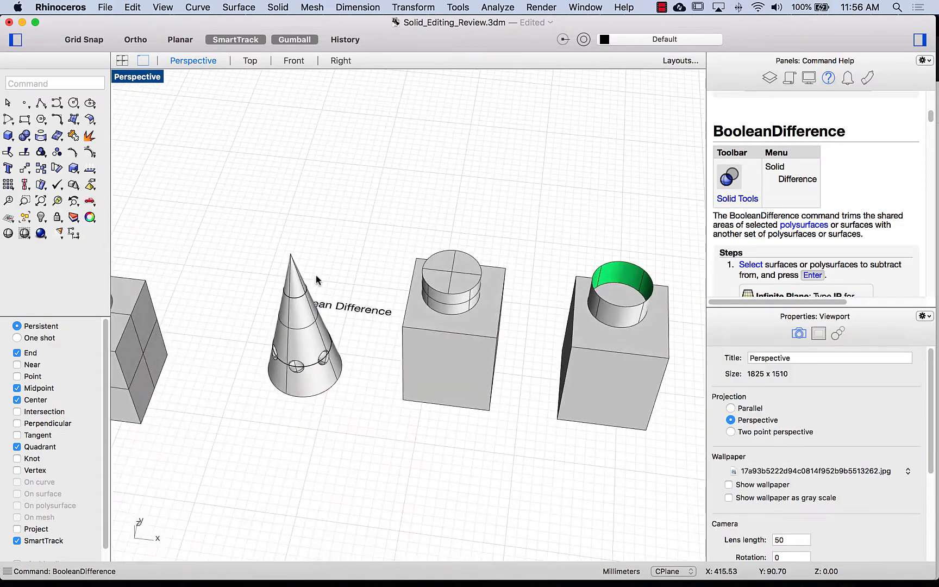
scroll(280, 373, "up", 9)
right_click_drag(281, 374, 302, 390)
right_click_drag(424, 349, 354, 359, "shift")
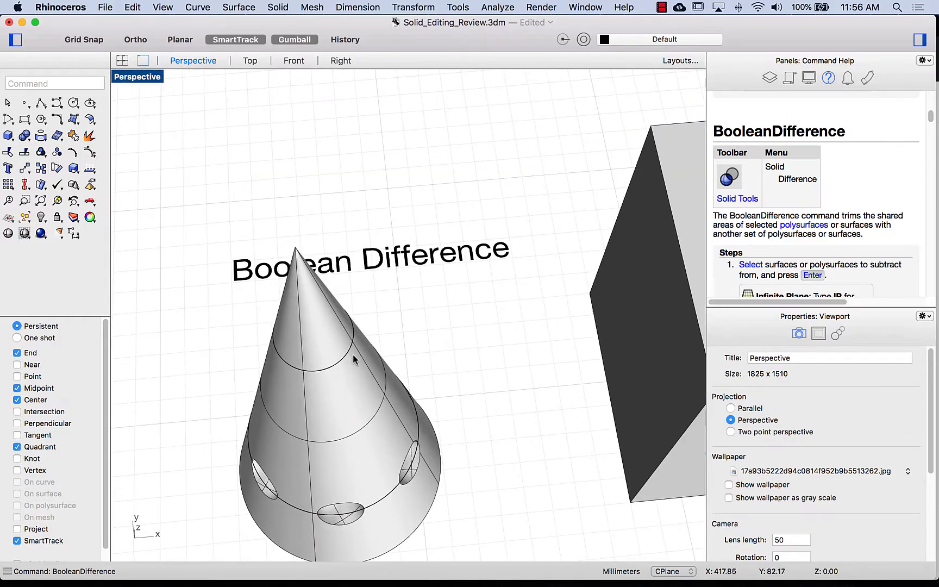
Step: Raise the capped cylinder beside the cone slightly along Z with the gumball until it clears its box
scroll(355, 359, "down", 7)
right_click_drag(484, 423, 426, 412, "shift")
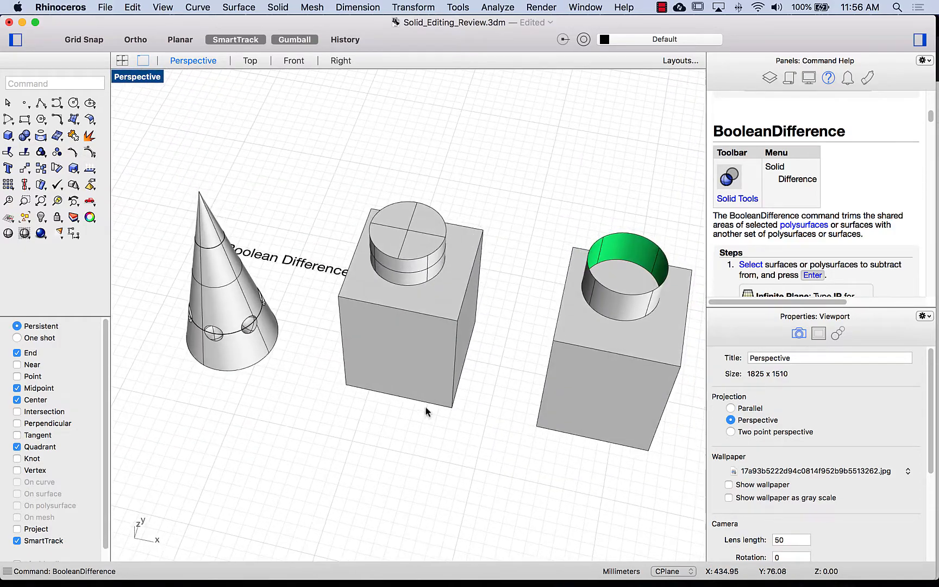
left_click(422, 268)
right_click_drag(421, 268, 400, 259)
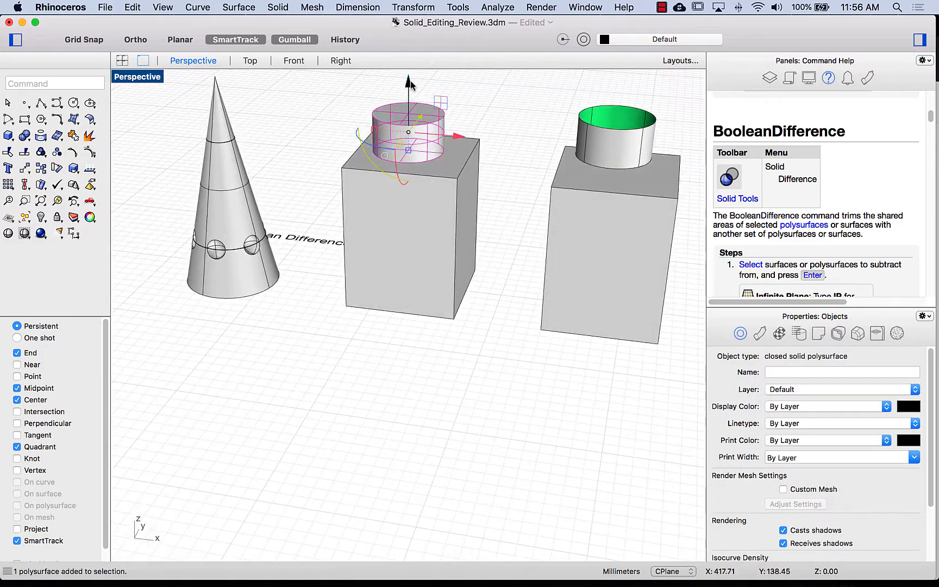
left_click_drag(409, 82, 409, 73)
left_click_drag(380, 289, 371, 322)
right_click_drag(368, 333, 373, 328)
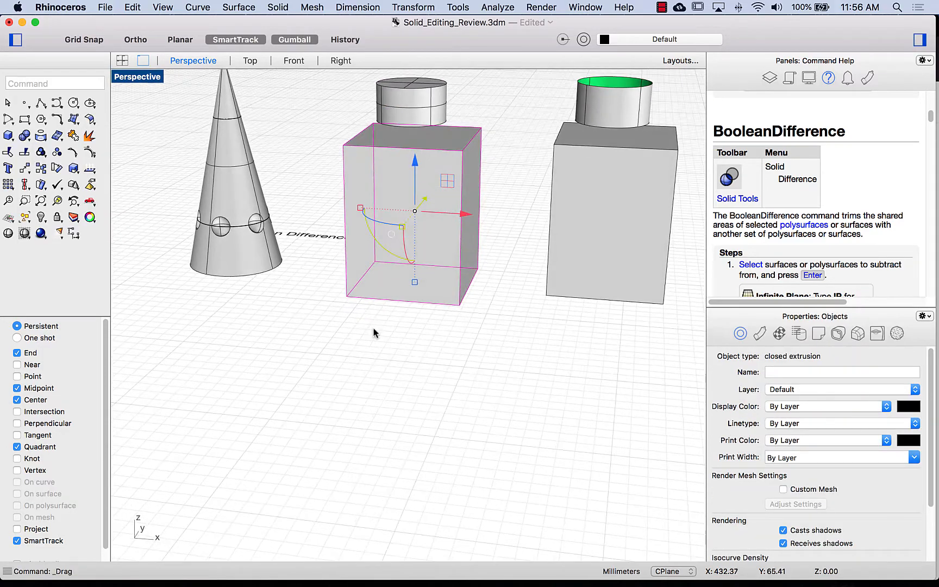
left_click(395, 351)
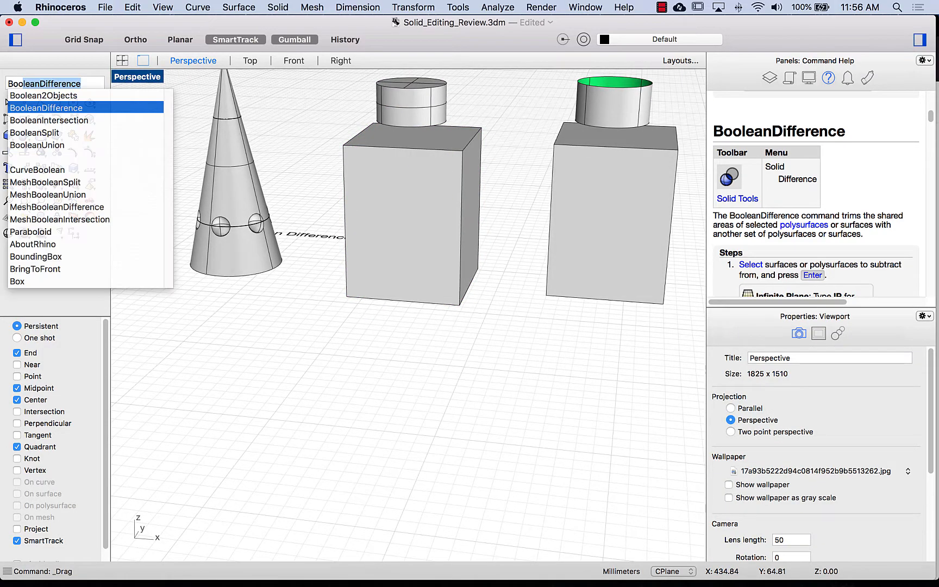
Step: Try to subtract the raised capped cylinder from the box below it with BooleanDifference
key("Return")
left_click(403, 261)
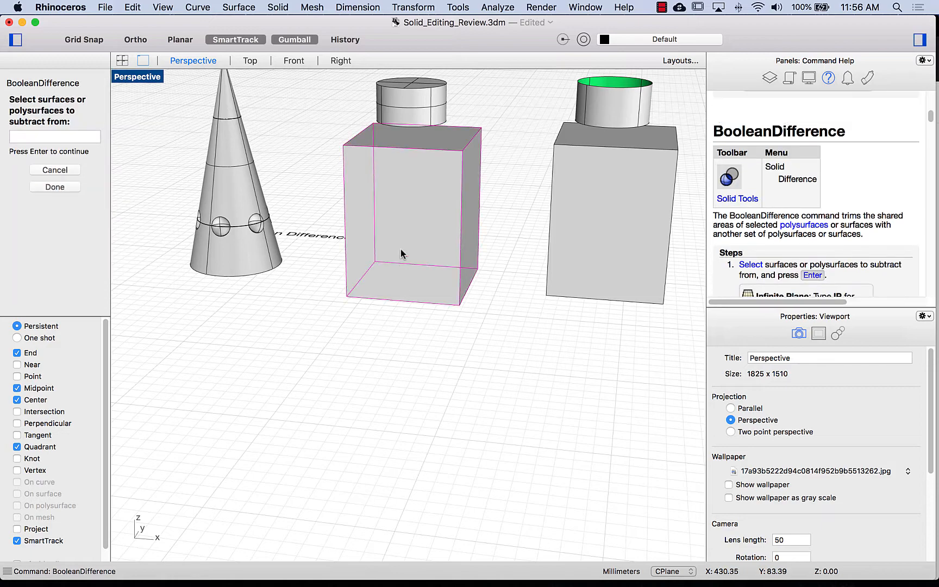
key("Return")
left_click(403, 117)
key("Return")
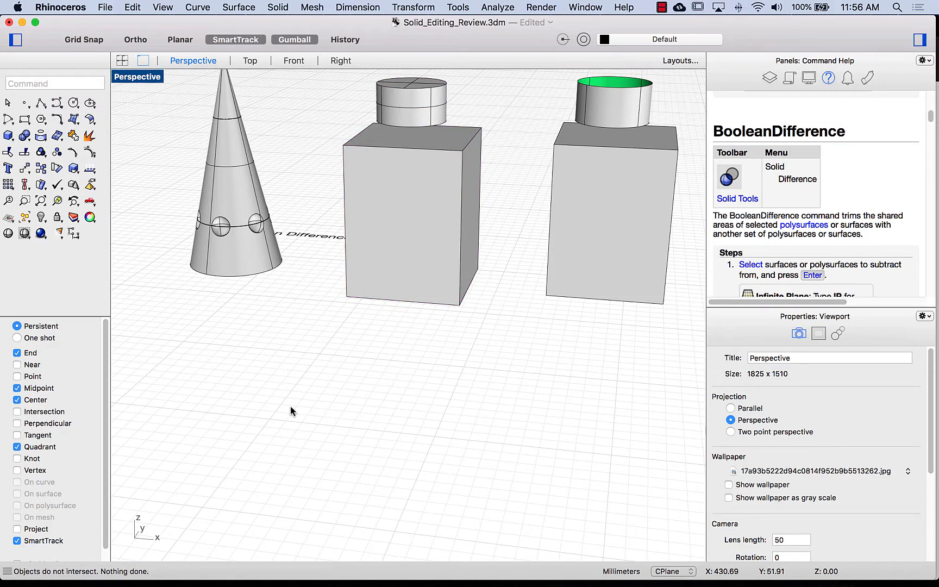
Step: Lower the capped cylinder along Z with the gumball so its base sinks into the box
left_click(408, 107)
scroll(446, 122, "up", 3)
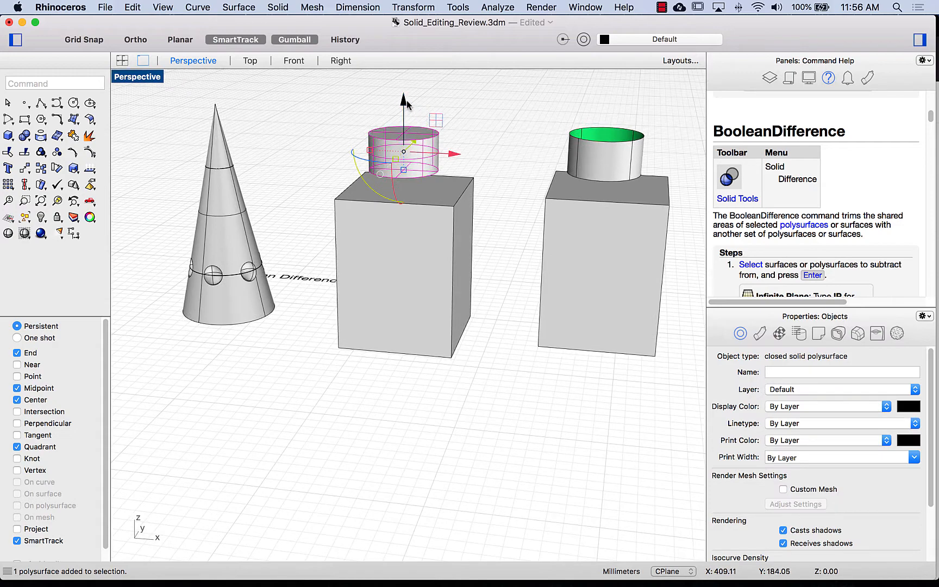
left_click_drag(407, 103, 407, 122)
left_click(465, 463)
scroll(457, 383, "up", 3)
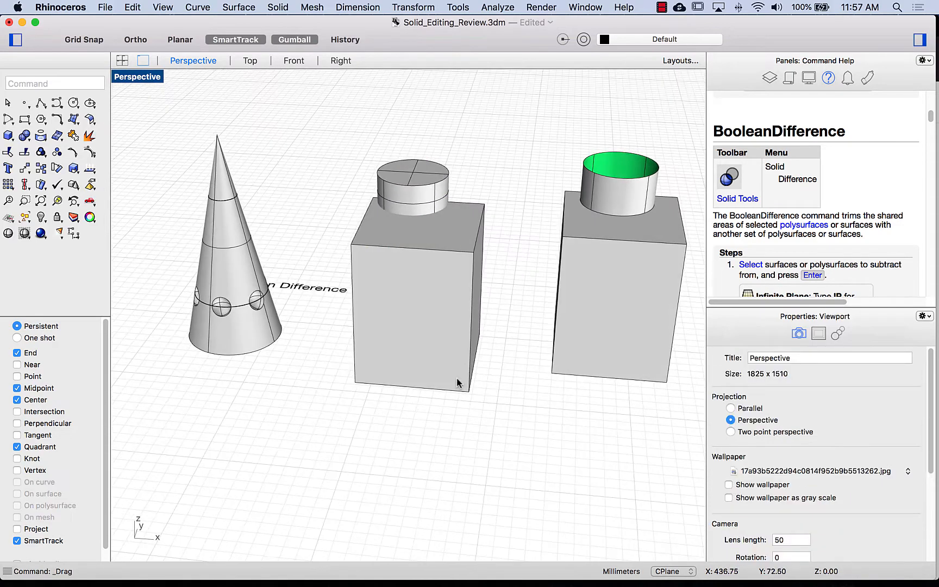
Step: Subtract the sunken capped cylinder from its box with BooleanDifference, deleting the input
left_click(446, 320)
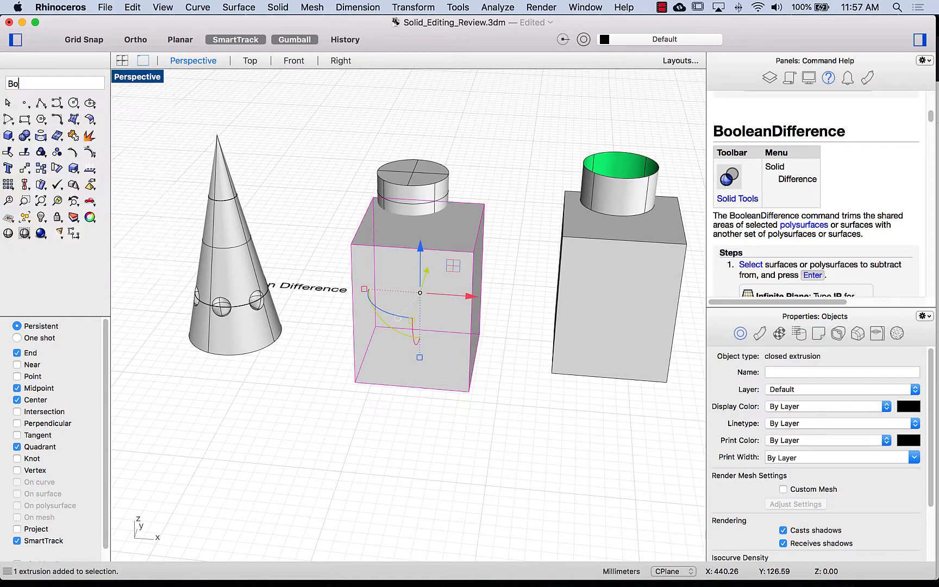
key("Up")
key("Up")
key("Up")
key("Up")
key("Up")
key("Up")
key("Up")
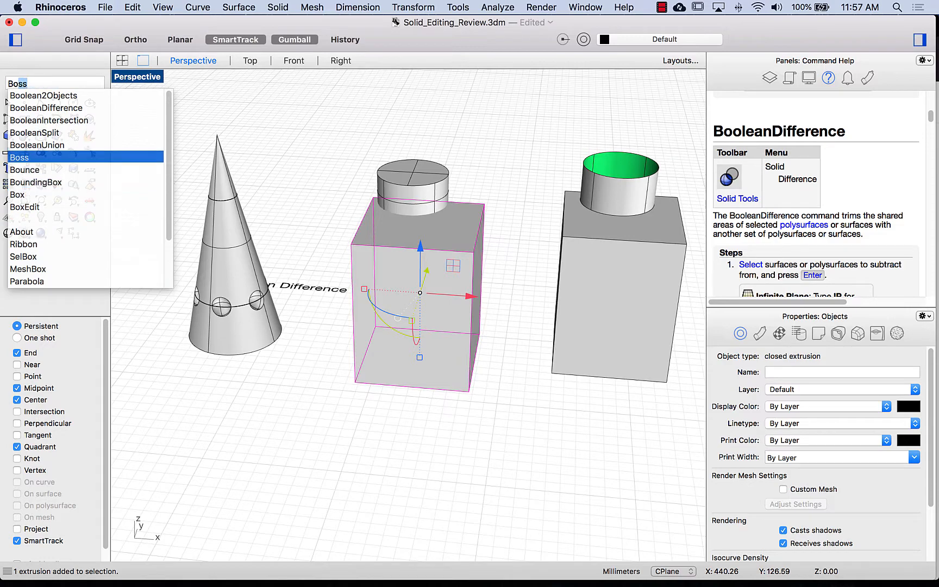
key("Return")
left_click(428, 196)
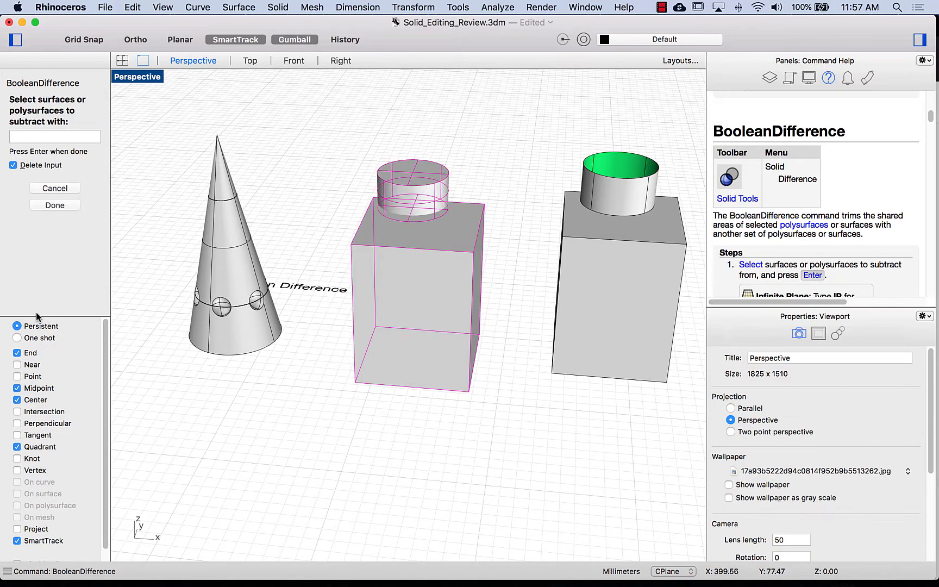
left_click(61, 211)
Step: Examine the recess cut into the box and how the neighbouring open cylinder sits over its own box
left_click(396, 143)
right_click_drag(401, 147, 343, 164)
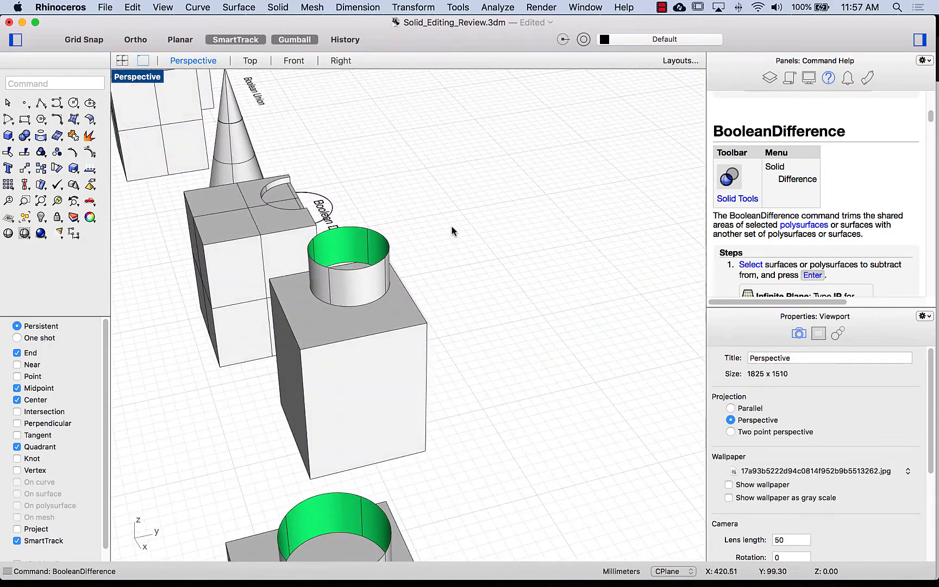
right_click_drag(453, 229, 475, 238)
right_click_drag(511, 173, 508, 164)
left_click(432, 148)
left_click(535, 122)
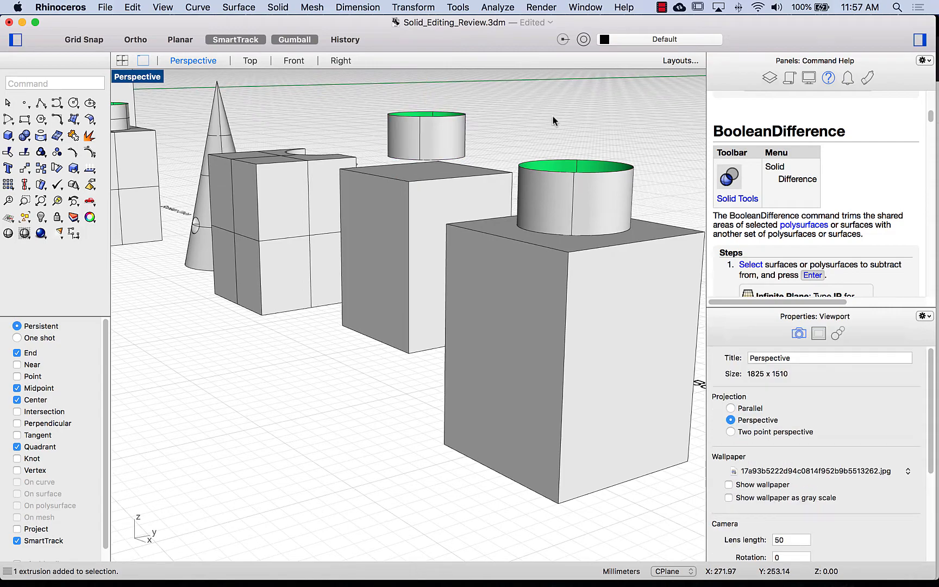
right_click_drag(555, 121, 526, 194)
right_click_drag(517, 309, 379, 209)
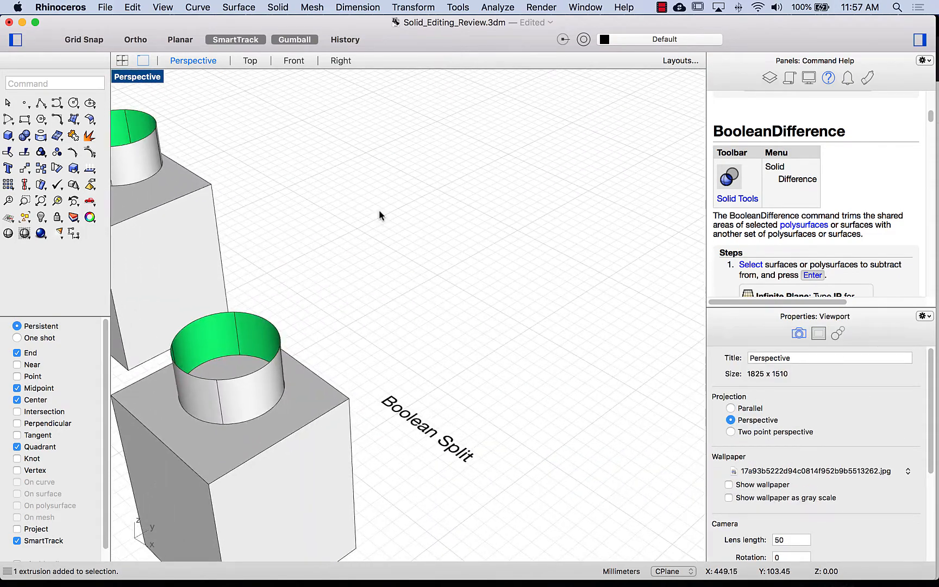
right_click(379, 209)
left_click(375, 184)
Step: Split the box under the Boolean Split label with the open cylinder standing on it, using BooleanSplit with Delete Input on
right_click_drag(348, 316, 326, 272)
right_click_drag(326, 271, 367, 266)
right_click_drag(402, 310, 349, 174, "shift")
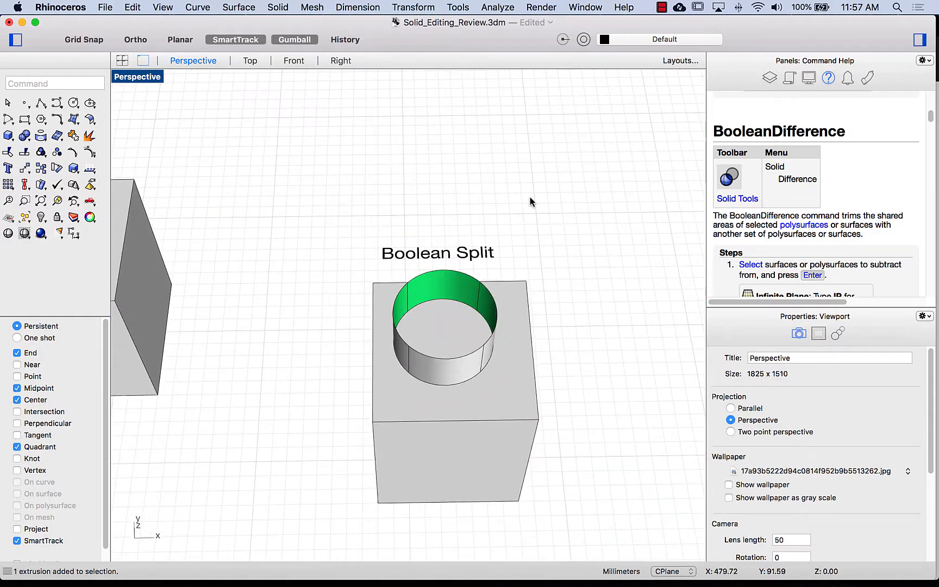
key("Down")
key("Down")
key("Down")
key("Down")
key("Return")
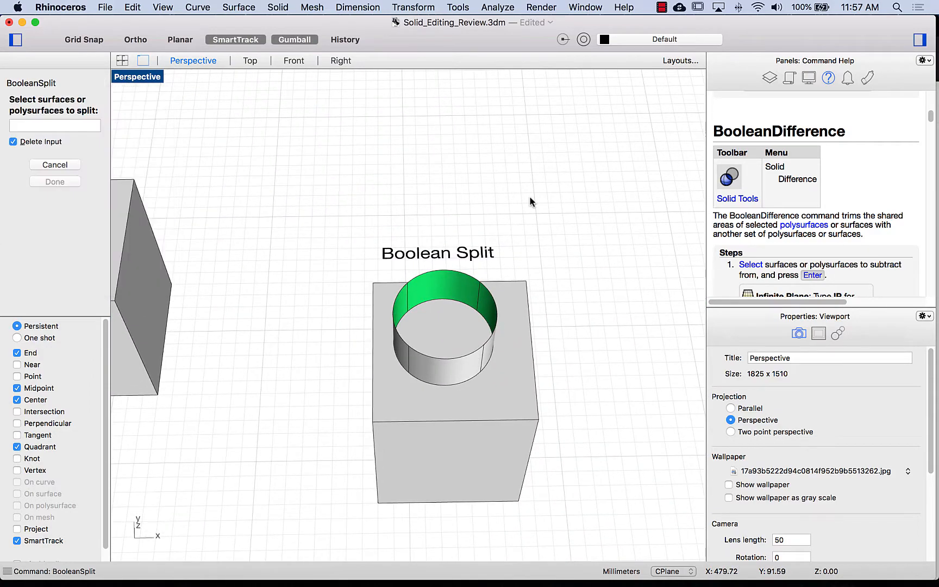
left_click(516, 416)
key("Return")
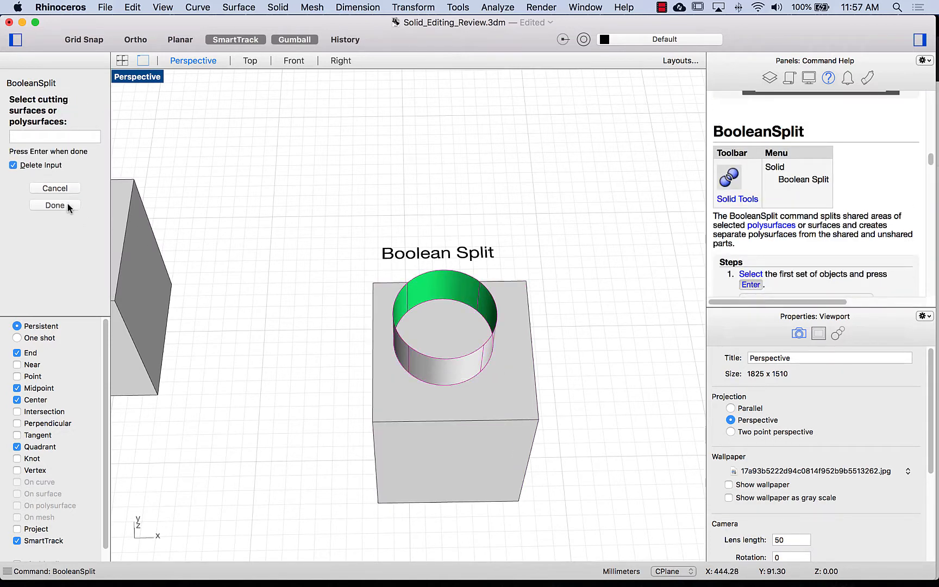
left_click(64, 205)
Step: Delete the leftover open cylinder and undo back to before the BooleanSplit
key("Delete")
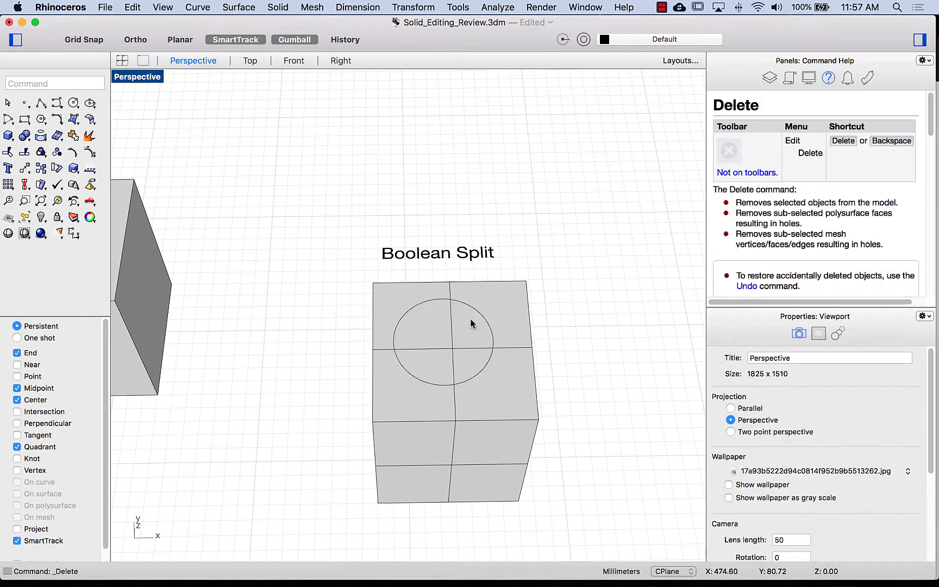
left_click(468, 340)
left_click_drag(440, 359, 420, 353)
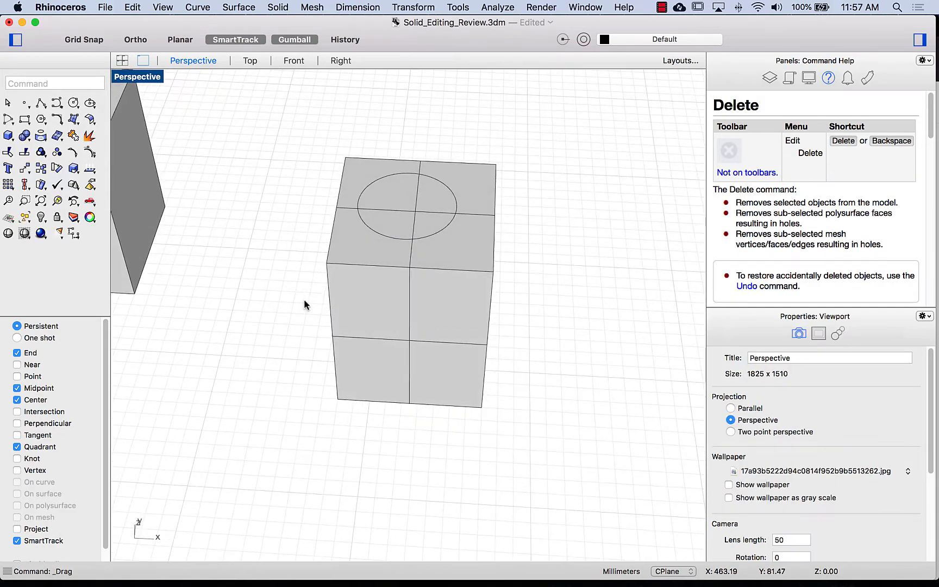
key("super+z")
key("super+z")
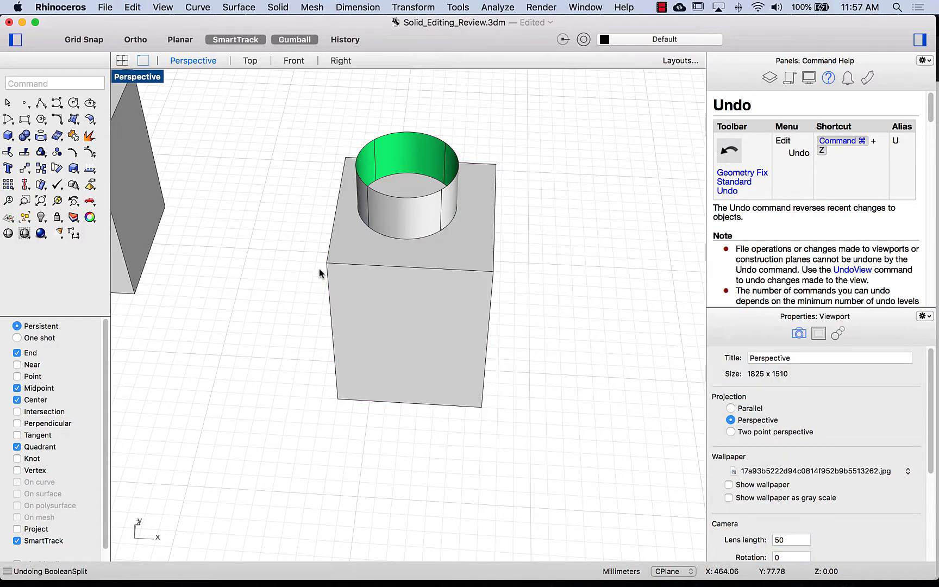
Step: Lower the open cylinder slightly along Z with the gumball so its base sinks into the box
scroll(347, 268, "up", 5)
left_click(419, 119)
scroll(419, 119, "down", 5)
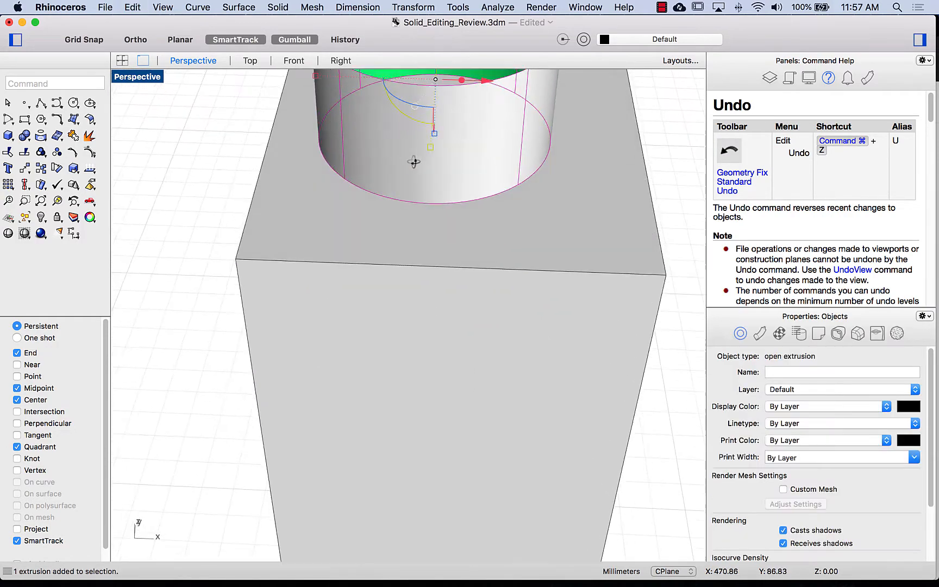
left_click_drag(456, 249, 456, 255)
left_click(228, 246)
right_click_drag(230, 246, 231, 242)
scroll(231, 242, "down", 6)
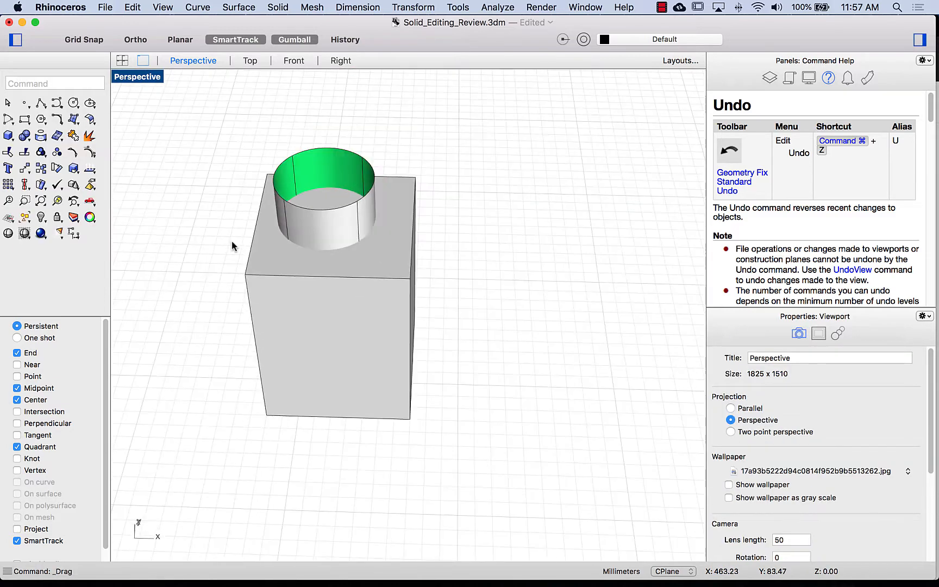
Step: Split the box with the sunken open cylinder as the cutting surface, using BooleanSplit with Delete Input on
type("boo")
key("Down")
key("Down")
key("Return")
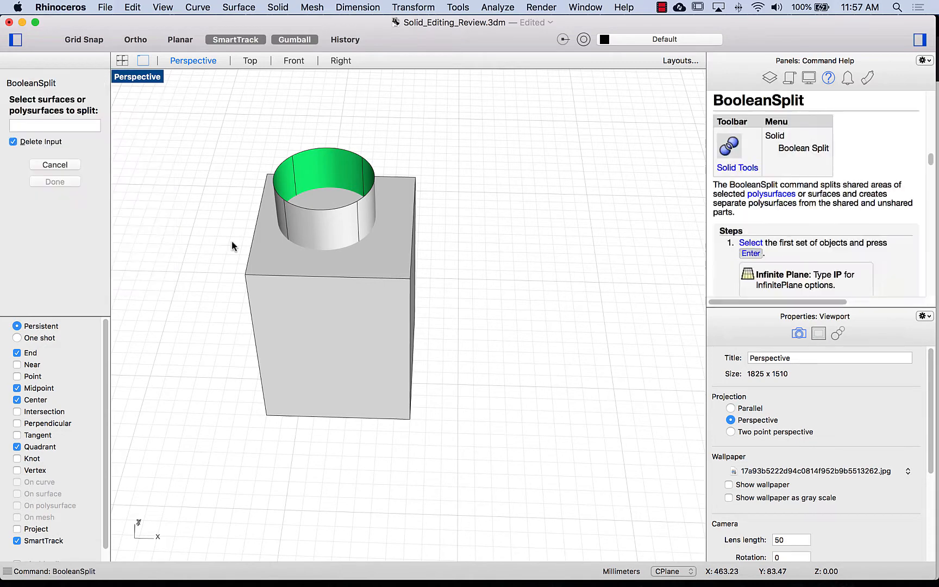
left_click(265, 319)
key("Return")
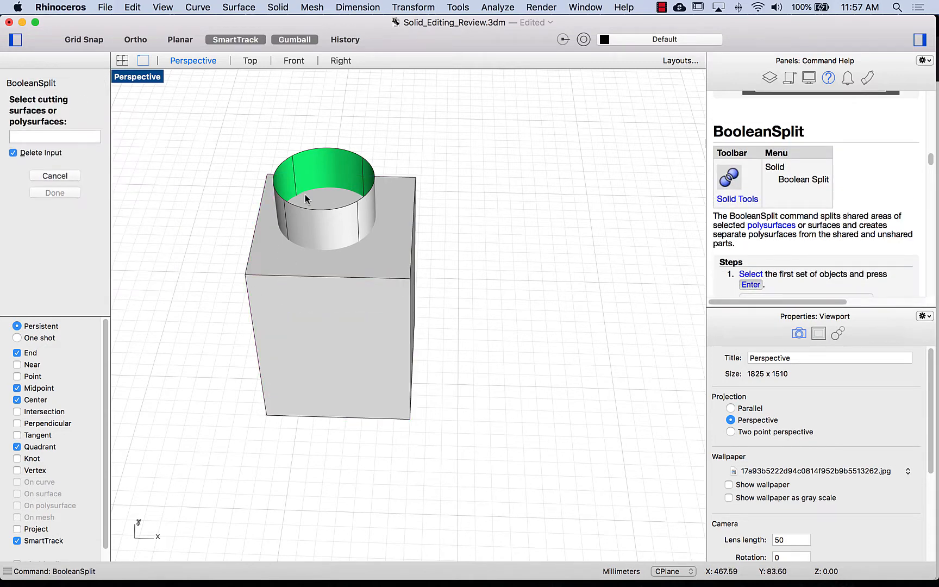
left_click(326, 156)
key("Return")
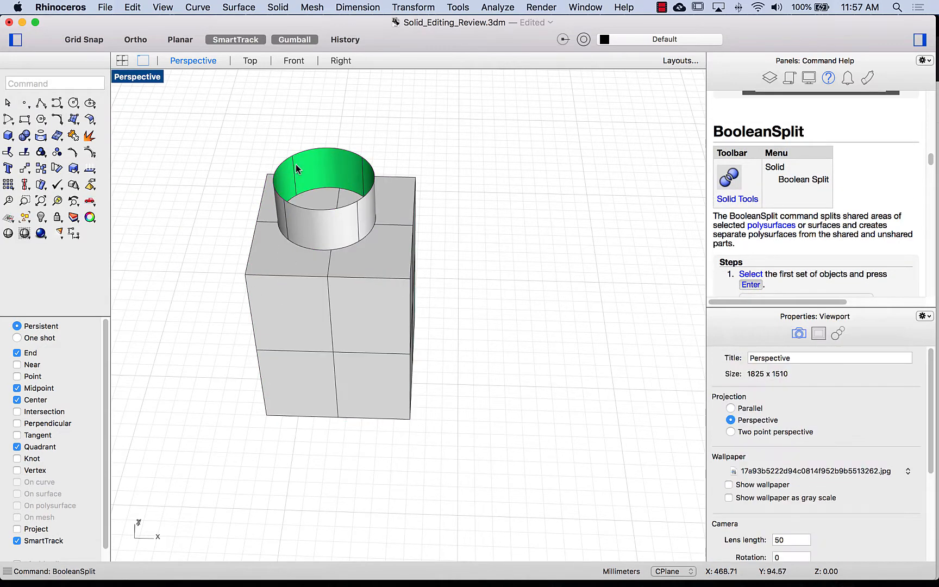
Step: Move the open cylinder and the circular cut-out piece away to opposite sides of the split box
left_click(396, 223)
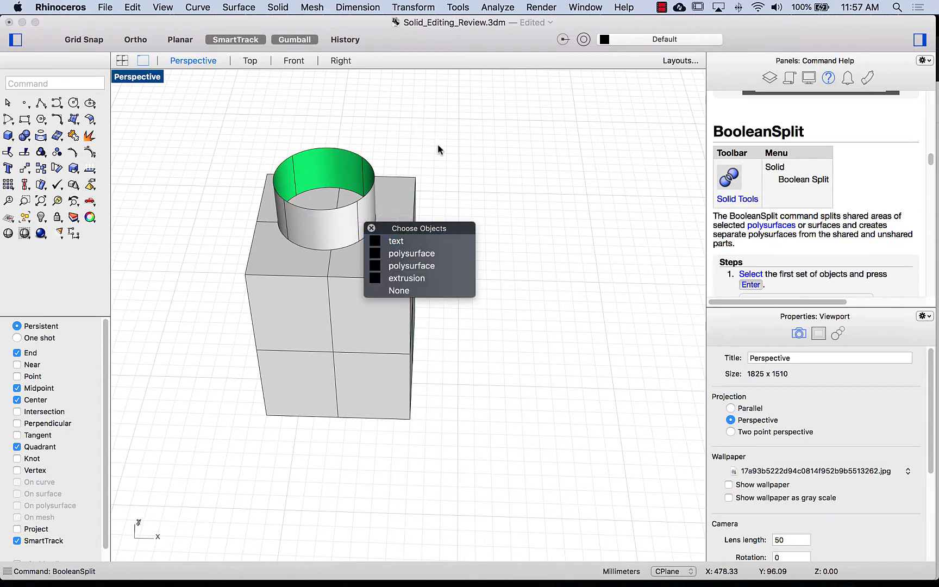
left_click(350, 164)
left_click_drag(427, 205, 549, 207)
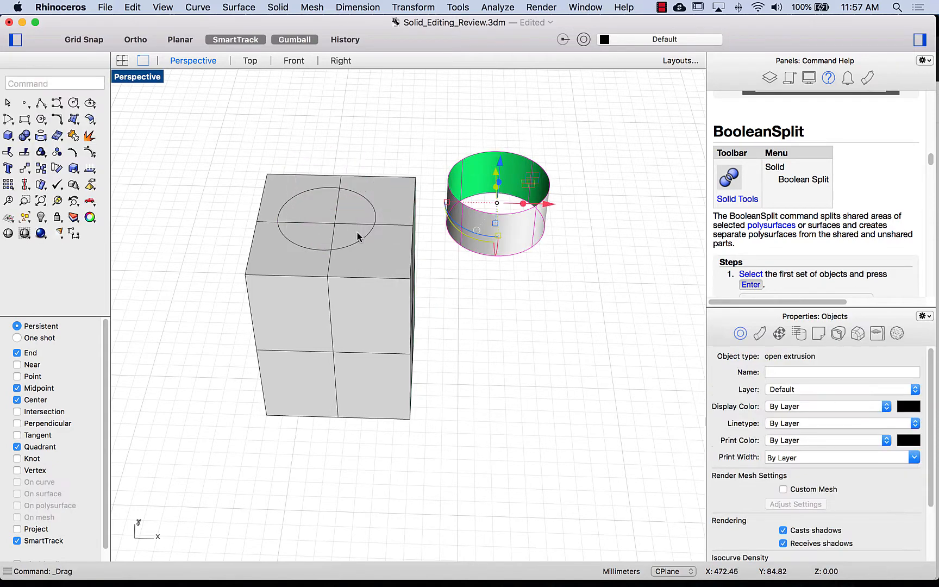
left_click(353, 230)
left_click_drag(375, 220, 228, 216)
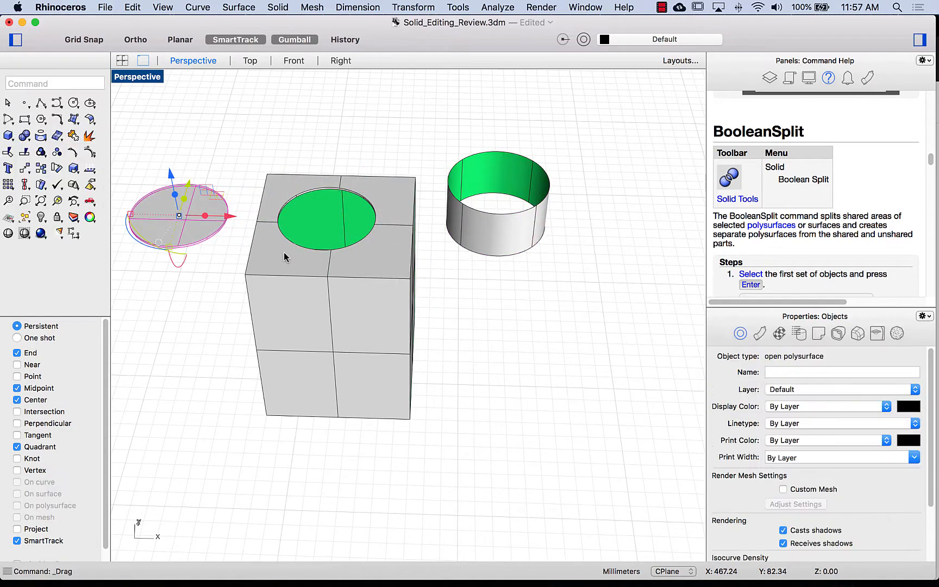
right_click_drag(283, 254, 284, 267)
scroll(307, 318, "up", 6)
right_click_drag(307, 316, 313, 308)
scroll(312, 306, "down", 5)
scroll(312, 306, "down", 10)
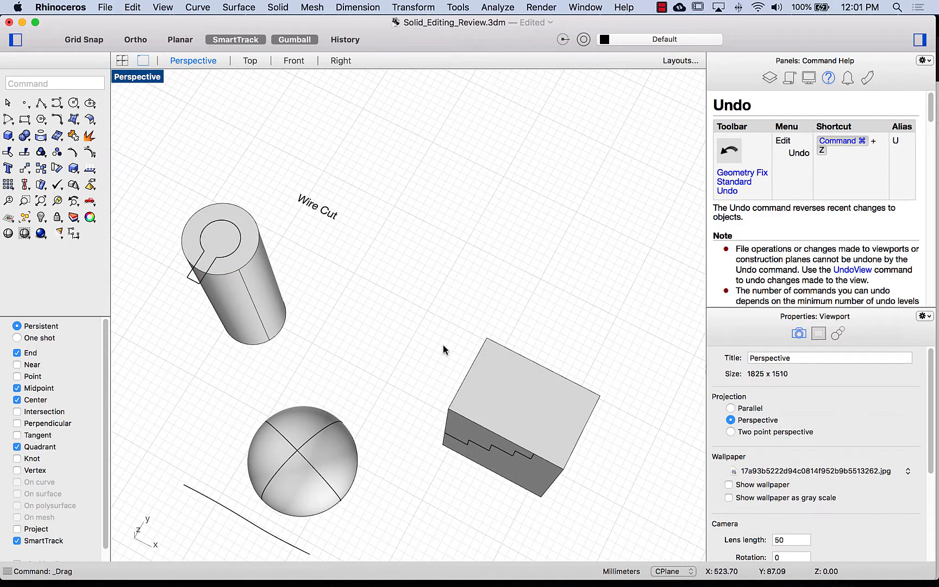
Step: Start a WireCut of the box with the stepped curve, normal to the curve on both sides, with the first cut depth beyond the box
right_click_drag(443, 344, 418, 248)
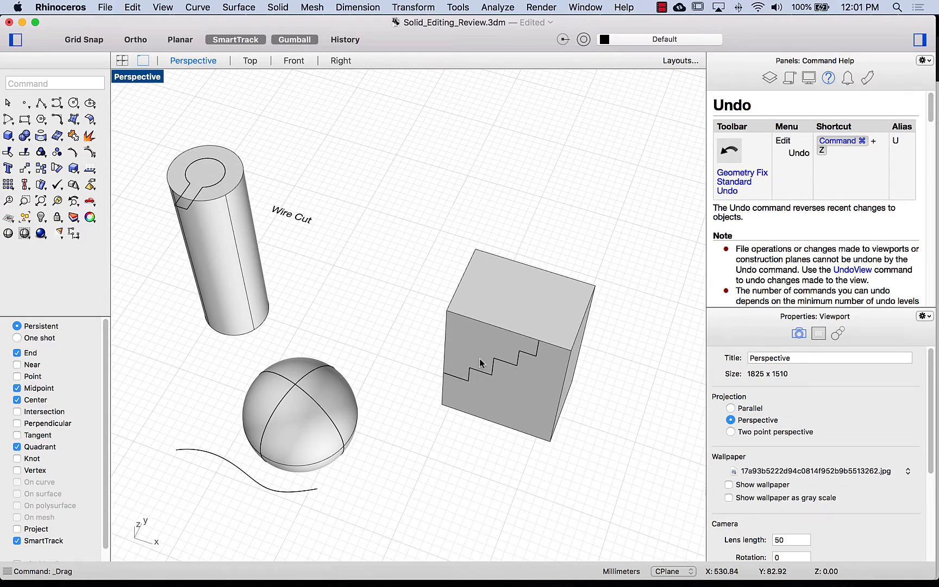
right_click_drag(501, 455, 449, 456)
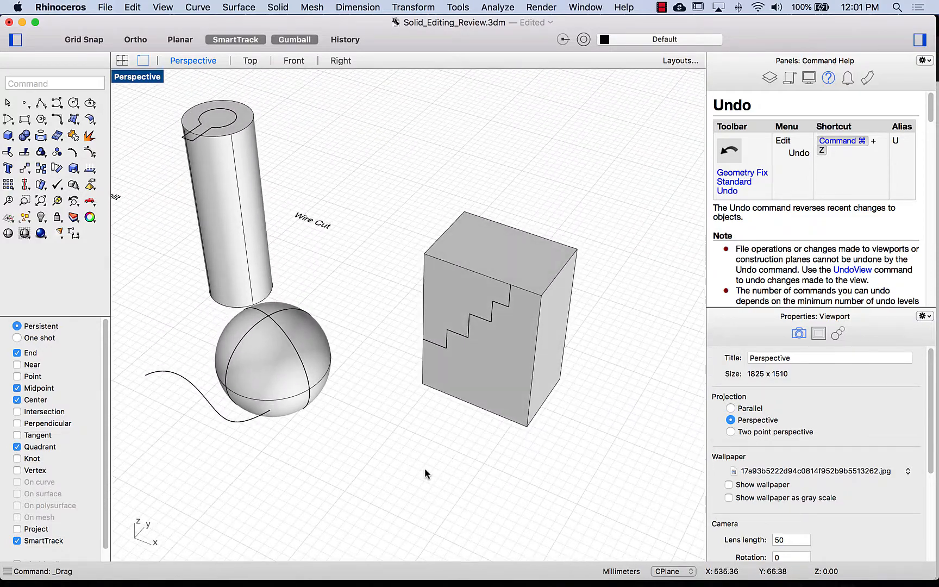
key("Return")
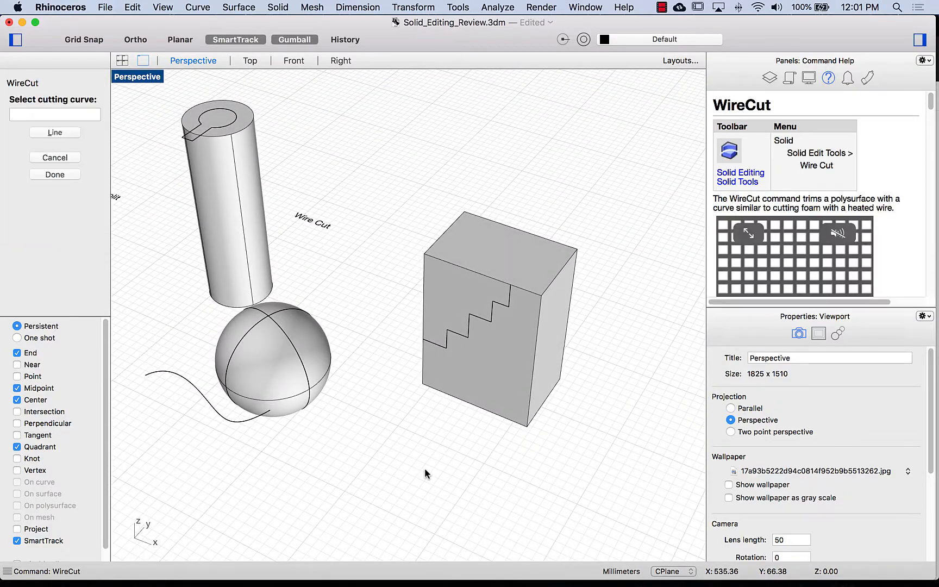
left_click(439, 349)
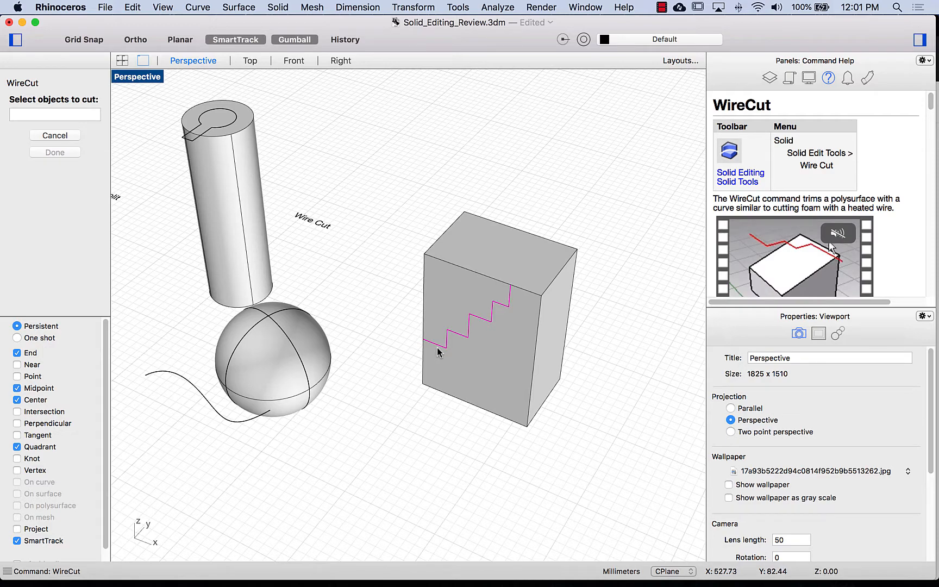
left_click(474, 399)
left_click(55, 164)
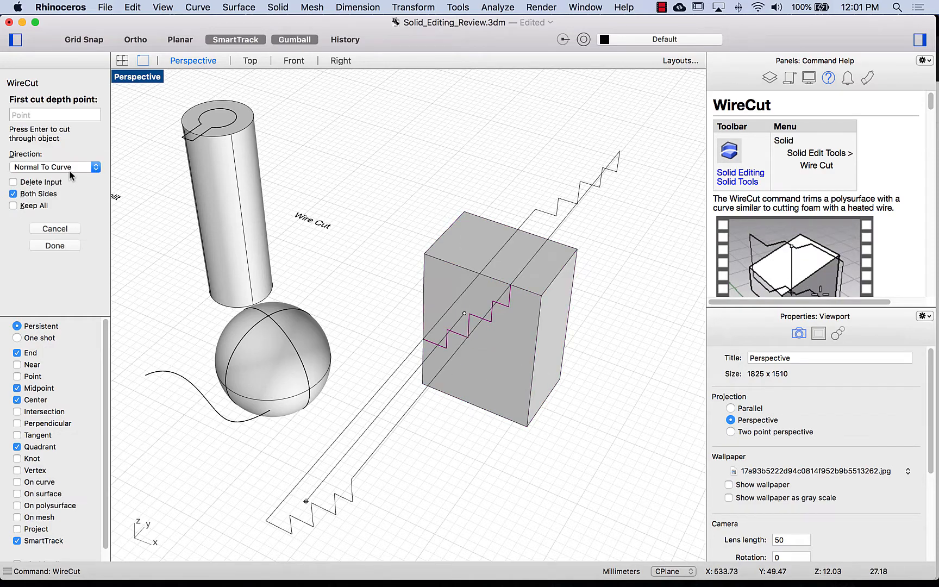
right_click_drag(462, 268, 373, 314)
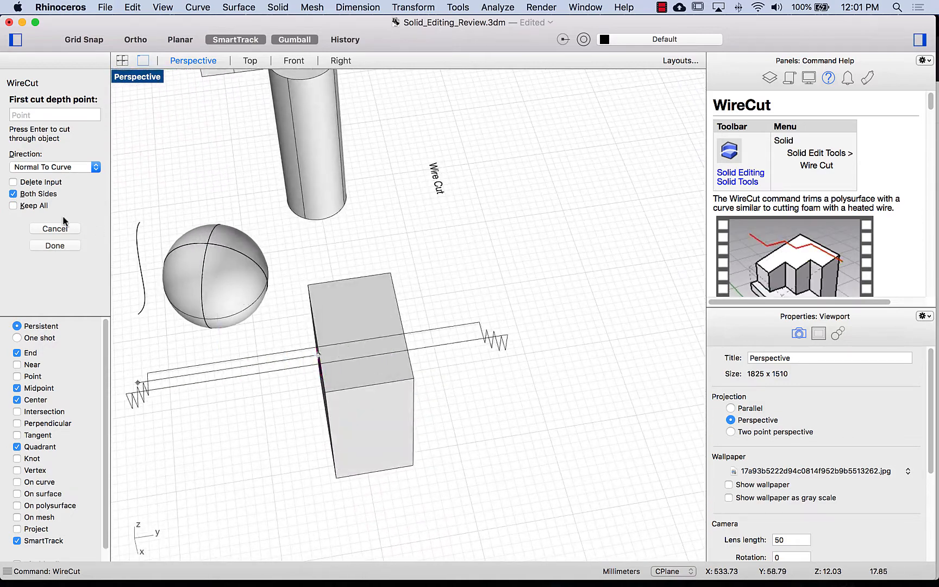
left_click(532, 304)
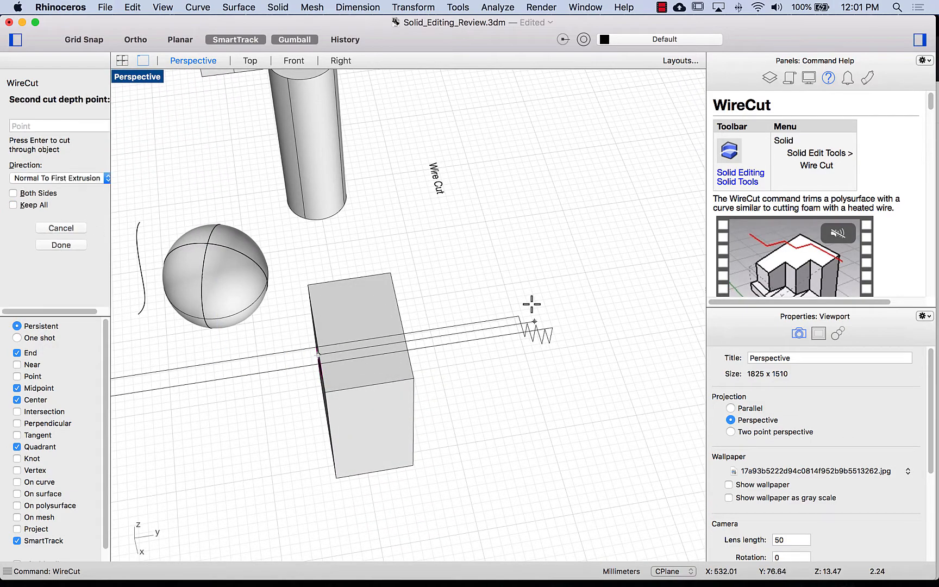
Step: Set the second cut depth past the box, cut away the upper stepped portion, and undo the WireCut
right_click_drag(480, 331, 394, 348)
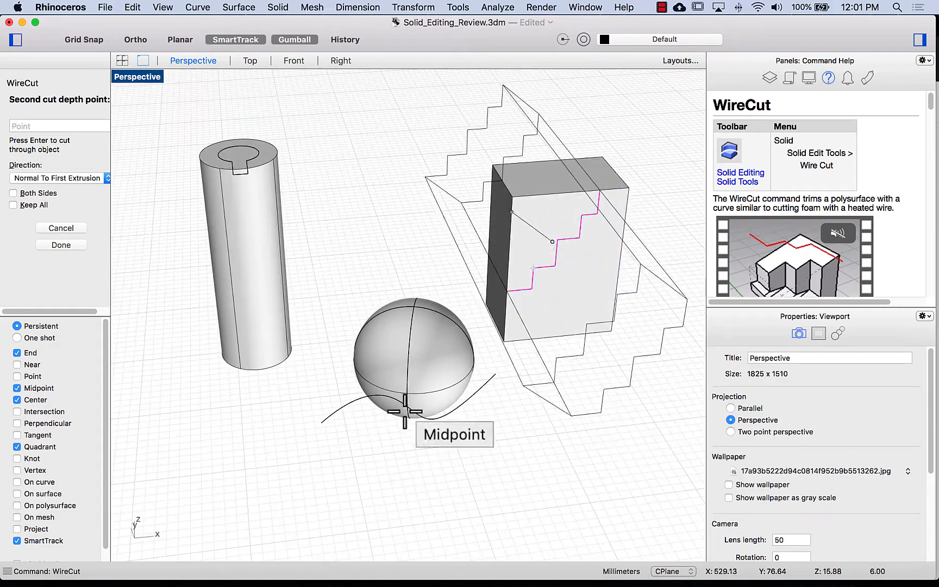
mouse_move(451, 195)
right_mouse_down()
mouse_move(436, 193)
mouse_move(438, 185)
right_mouse_up()
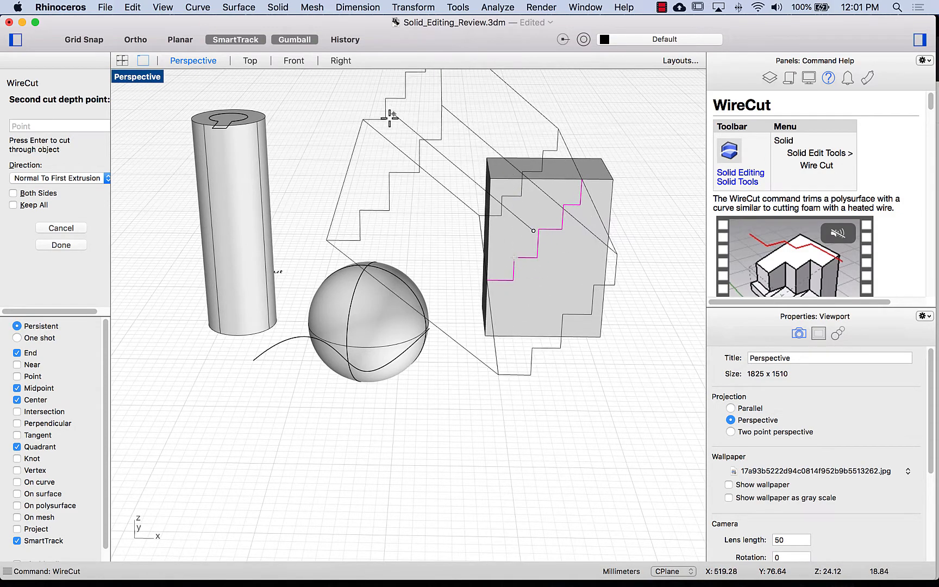
left_click(378, 112)
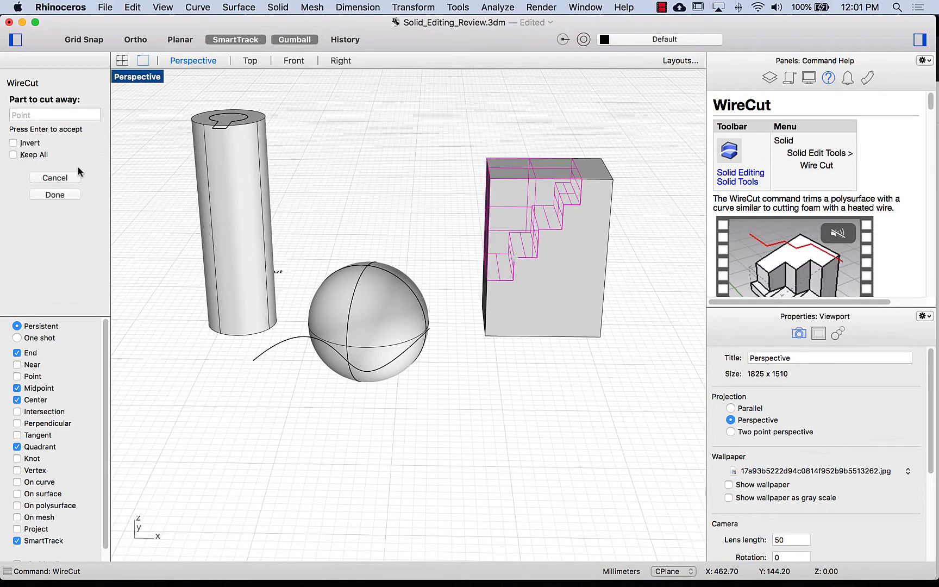
left_click(54, 195)
right_click_drag(515, 272, 438, 405)
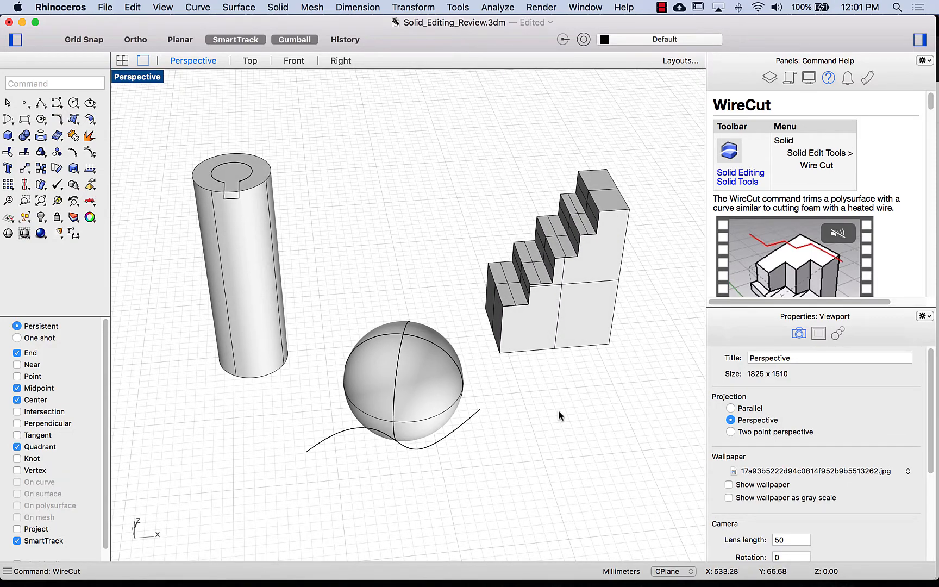
key("super+z")
Step: Start a WireCut of the box with the stepped curve, Both Sides off, and set the first cut depth partway through the box
right_click_drag(558, 410, 537, 405)
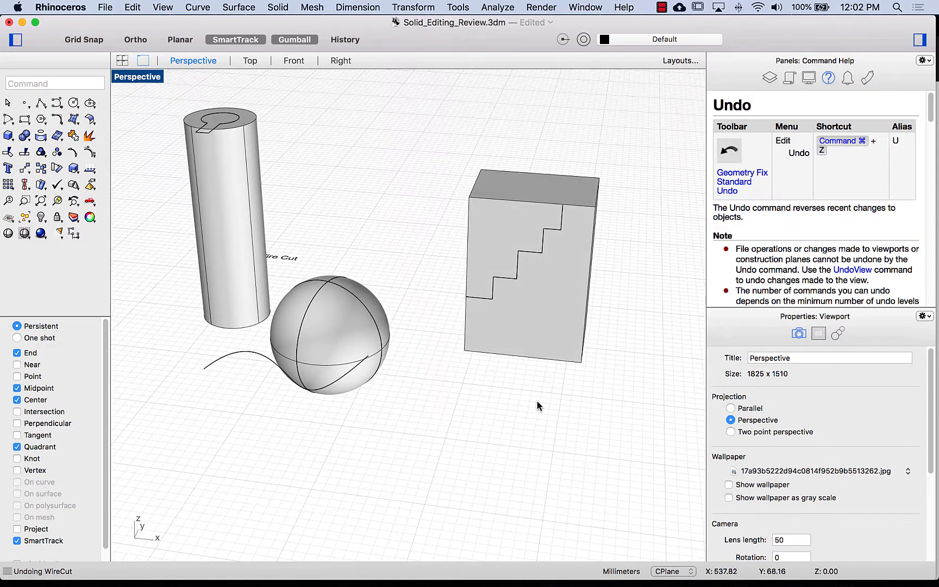
type("wir")
key("Return")
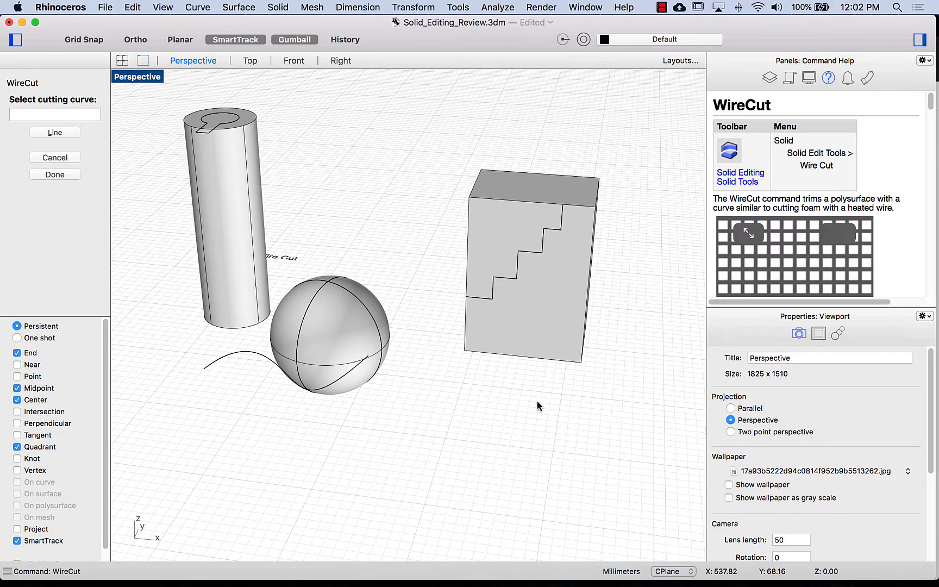
left_click(512, 281)
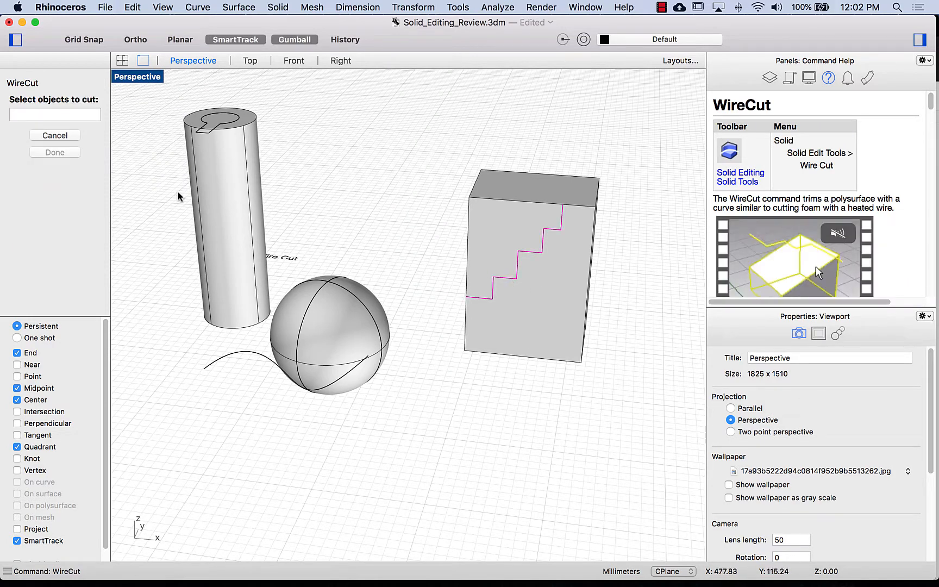
left_click(577, 314)
left_click(39, 162)
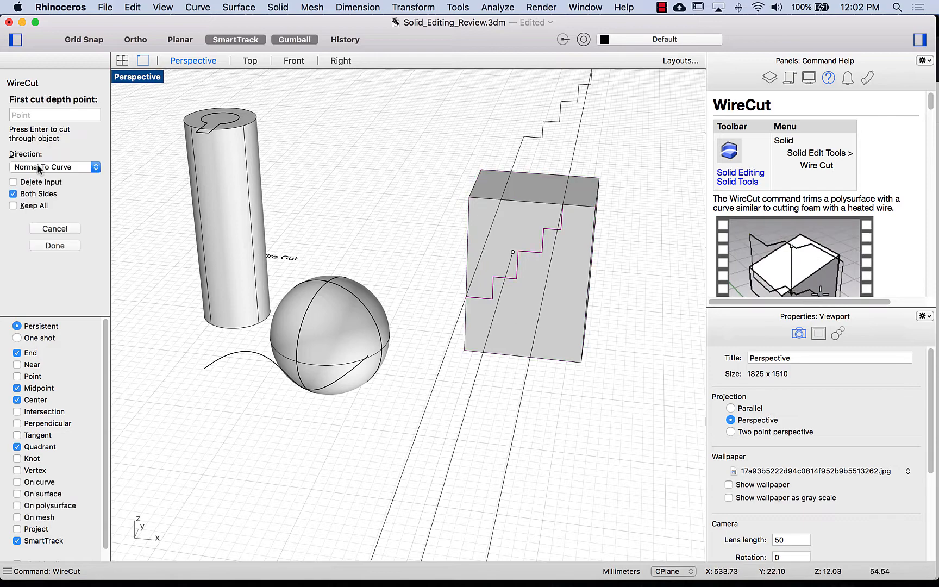
left_click(13, 194)
right_click_drag(457, 319, 356, 329)
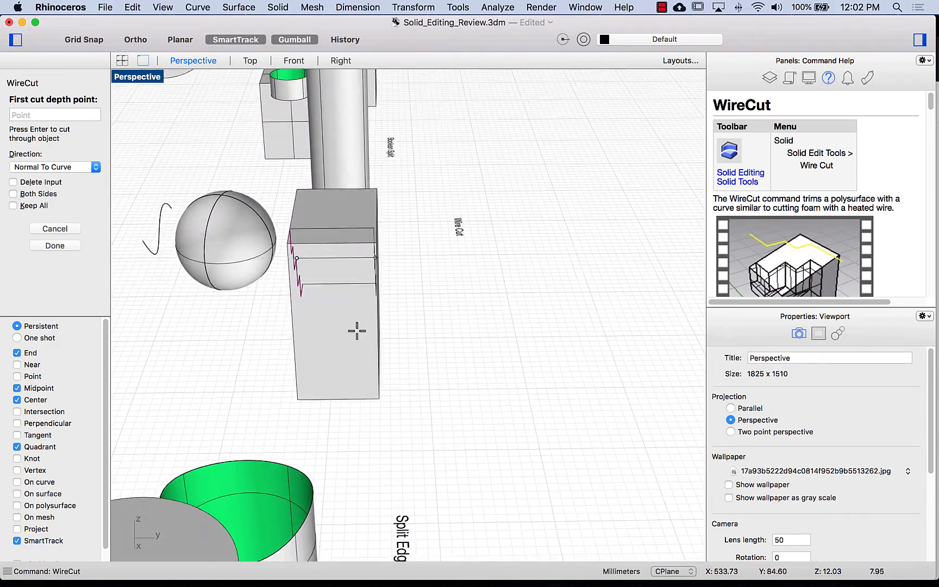
left_click(354, 293)
Step: Set the second cut depth past the box's side and accept the highlighted upper stepped portion as the part to cut away
right_click_drag(271, 321, 399, 286)
left_click(349, 236)
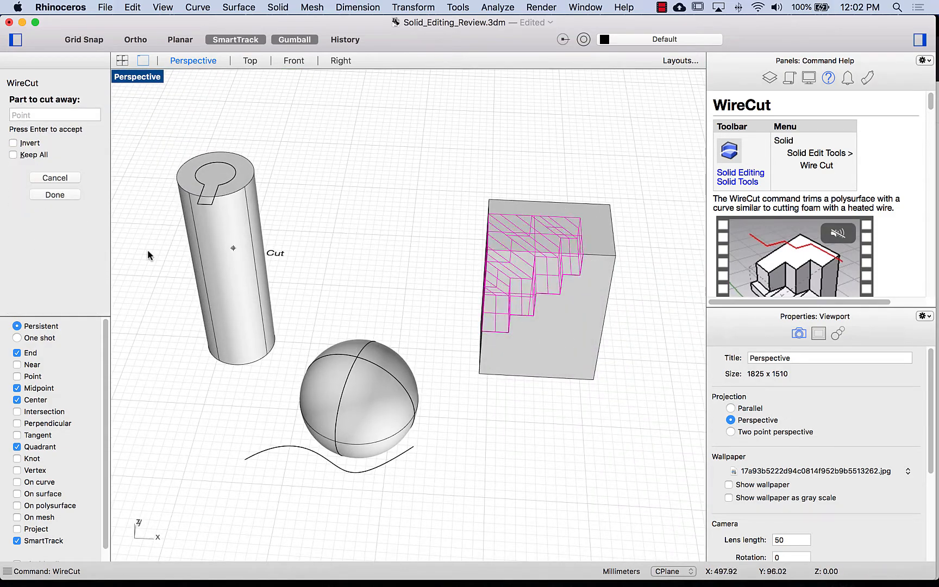
left_click(47, 195)
right_click_drag(469, 201, 507, 227)
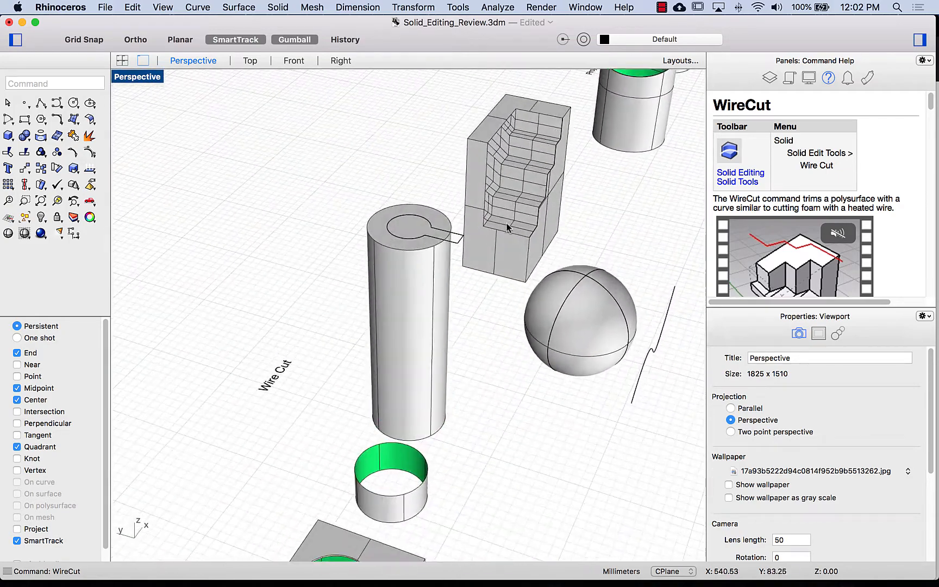
Step: Select the keyhole curve on the cylinder's top face, turn off the Gumball, and clear the selection
right_click_drag(429, 142, 234, 350)
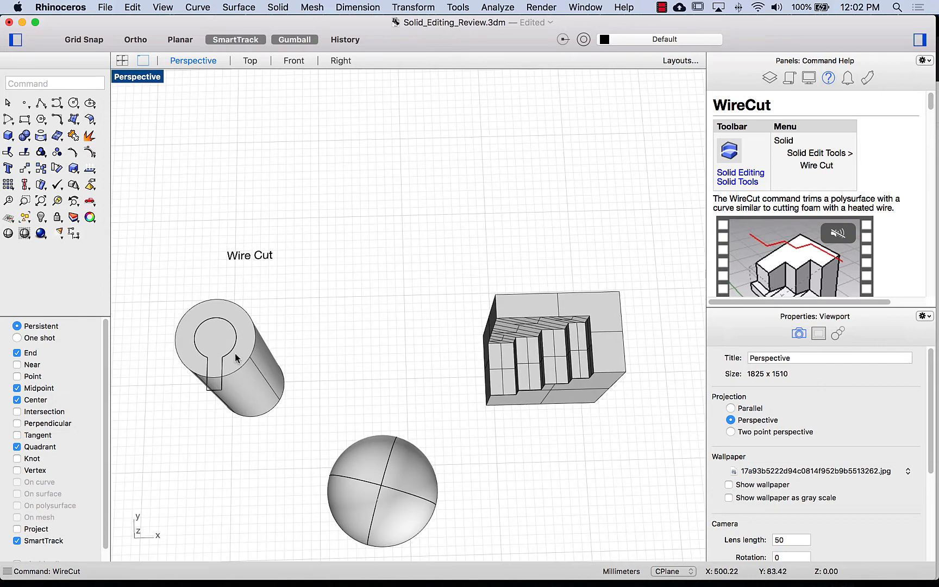
left_click(232, 349)
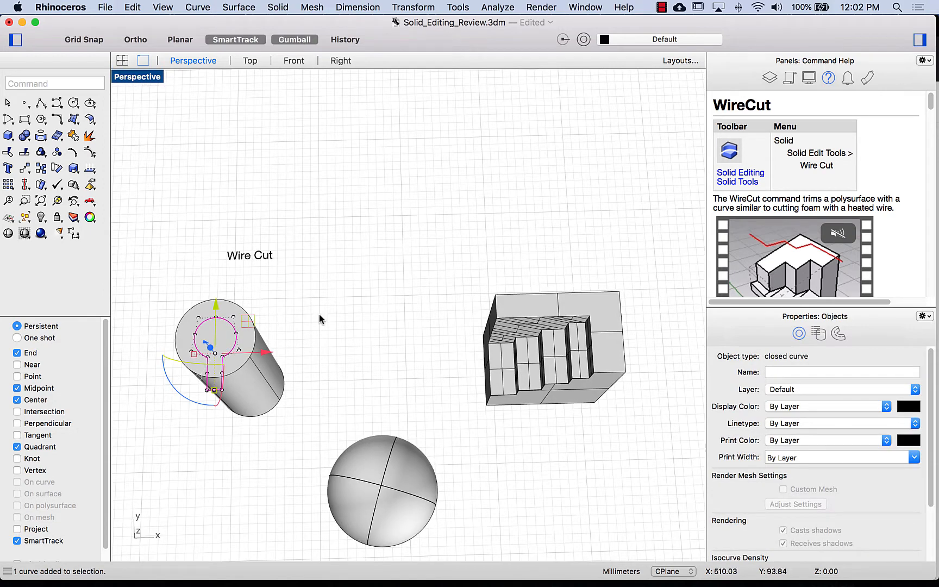
left_click(319, 314)
left_click(225, 352)
left_click(294, 39)
left_click(304, 398)
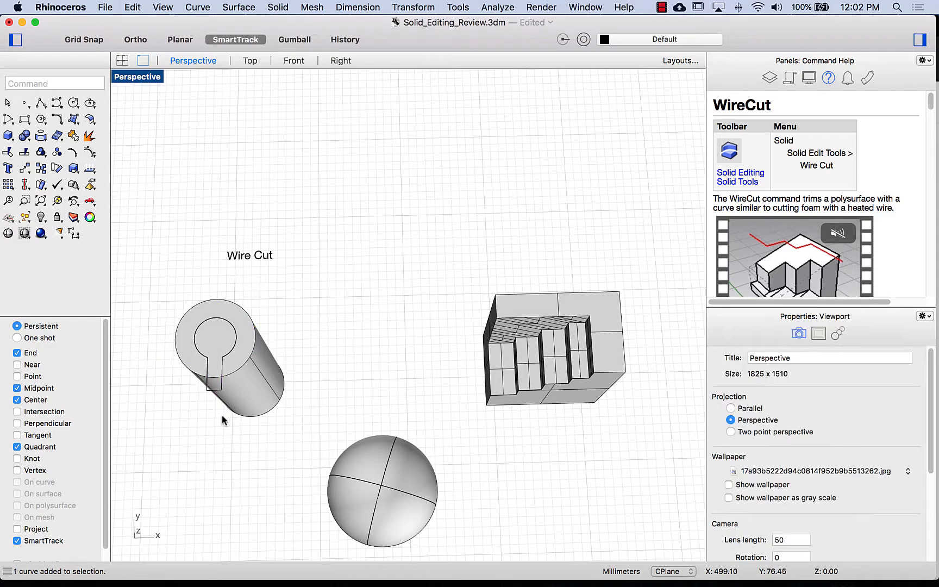
Step: Start a WireCut with the keyhole curve as the cutting curve and the cylinder as the object to cut
mouse_move(222, 414)
right_mouse_down()
mouse_move(209, 410)
mouse_move(217, 405)
right_mouse_up()
type("wr")
key("Return")
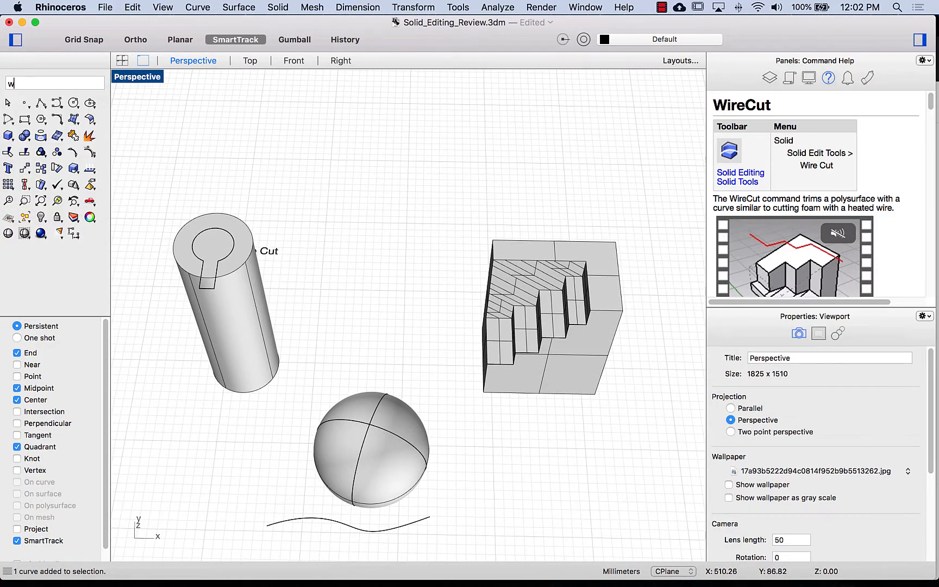
left_click(205, 288)
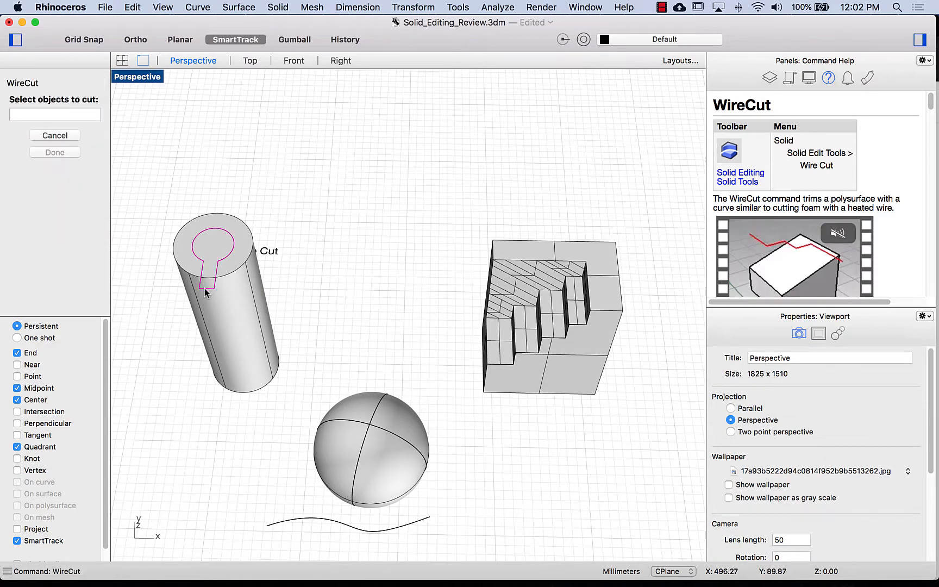
left_click(251, 362)
right_click_drag(251, 363, 168, 342)
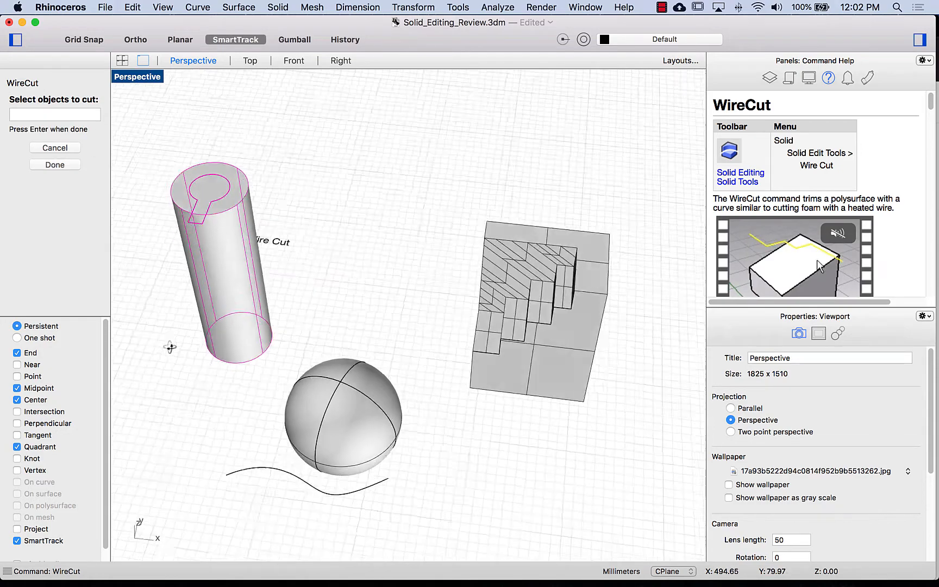
left_click(69, 166)
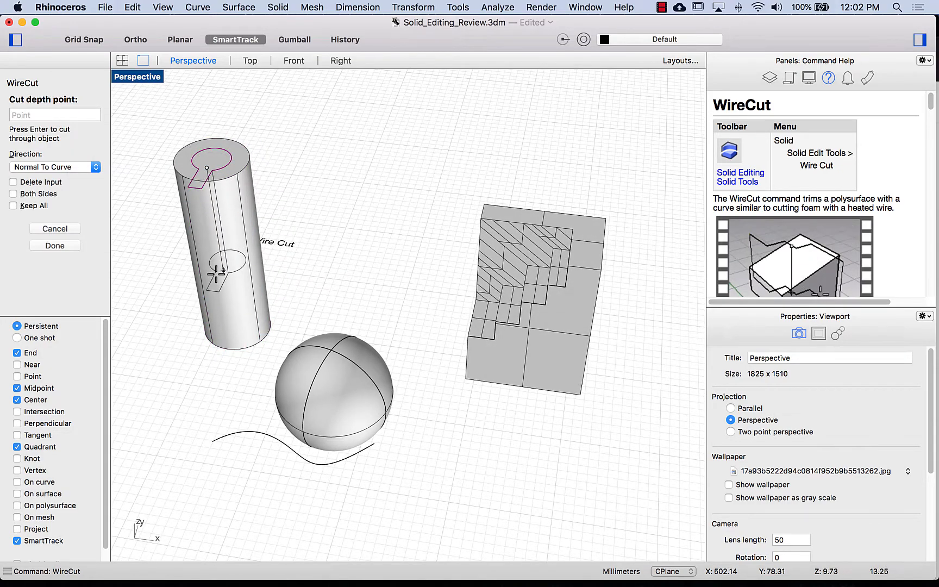
Step: Turn on Both Sides, cut the keyhole shape through the cylinder's full height, and undo the WireCut
left_click(38, 195)
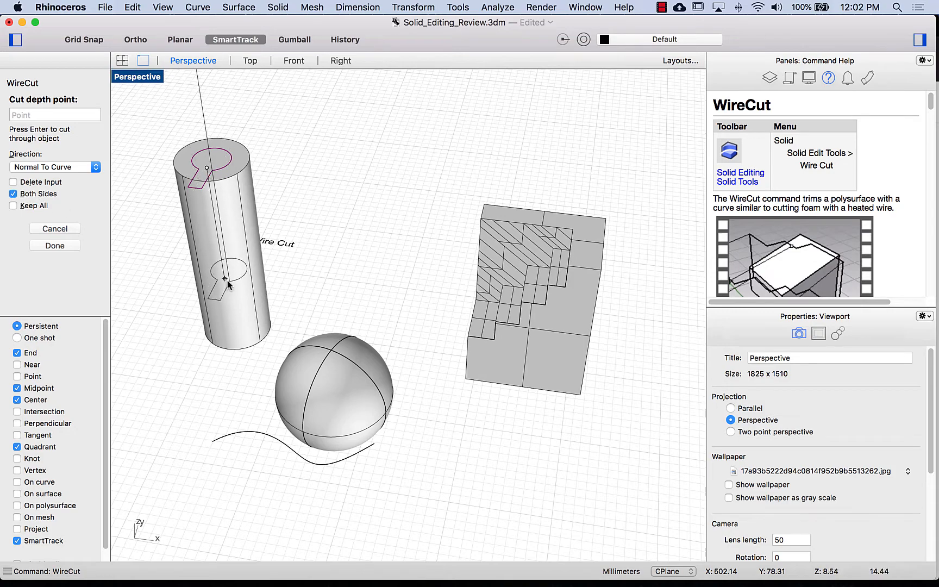
left_click(248, 370)
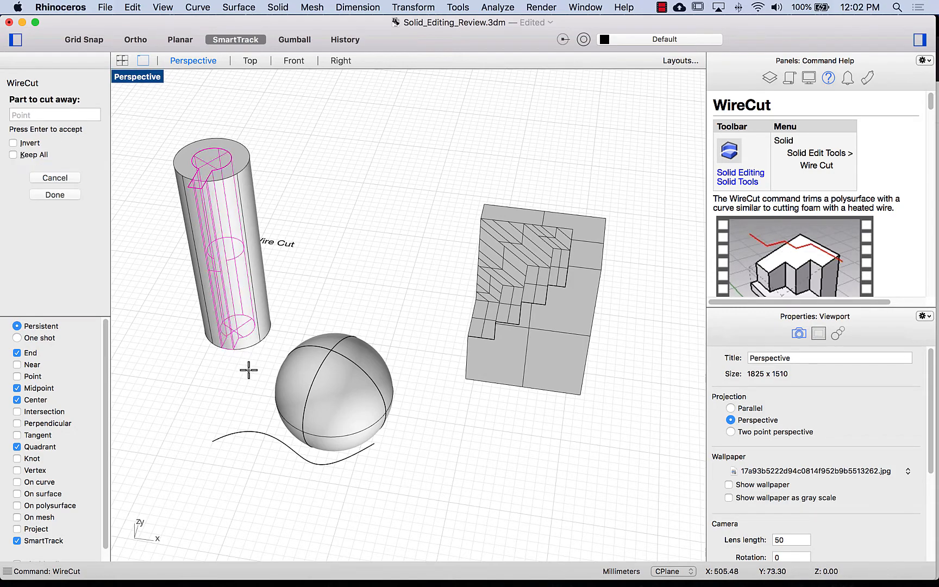
left_click(44, 195)
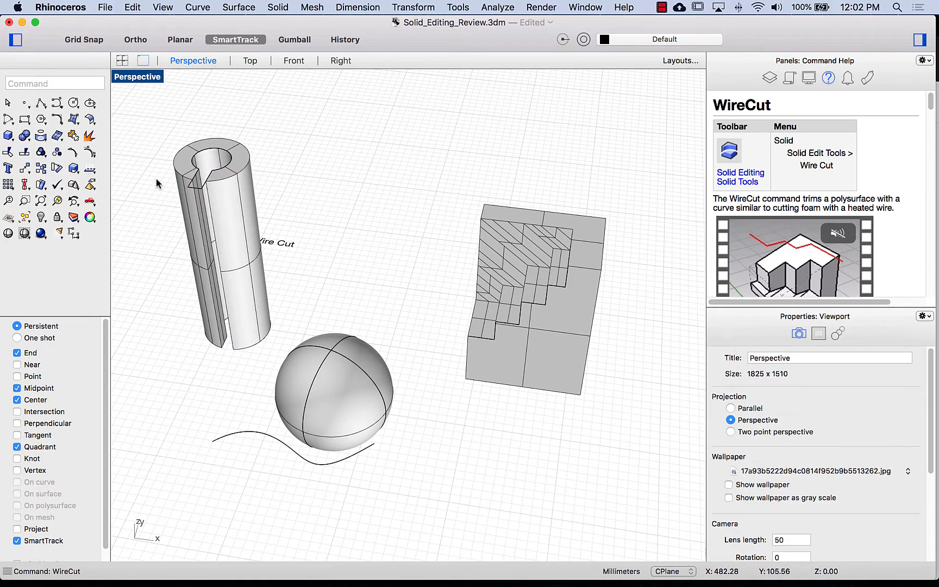
right_click_drag(156, 183, 177, 207)
key("super+z")
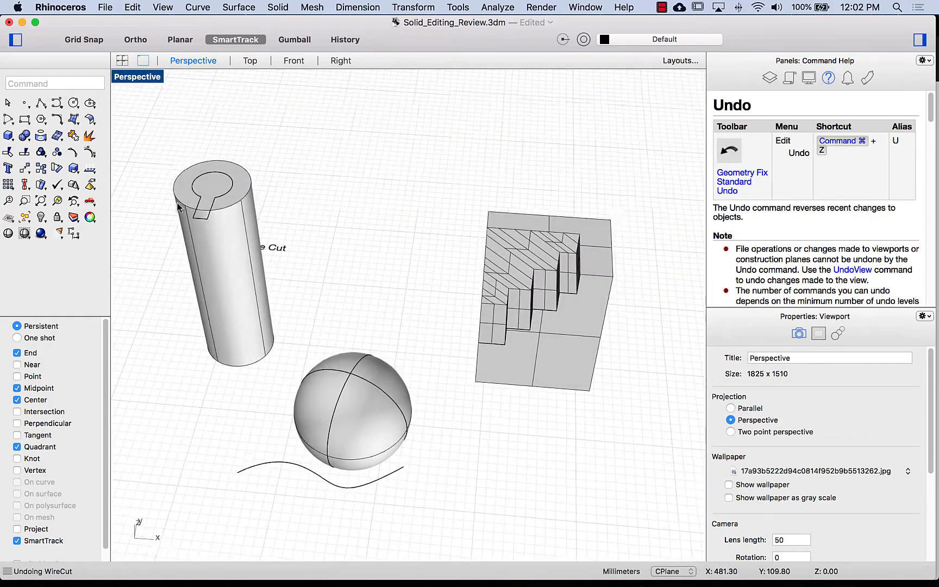
Step: Restart WireCut with the keyhole curve and choose the cylinder as the object to cut
left_click(205, 221)
type("wirecut")
key("Return")
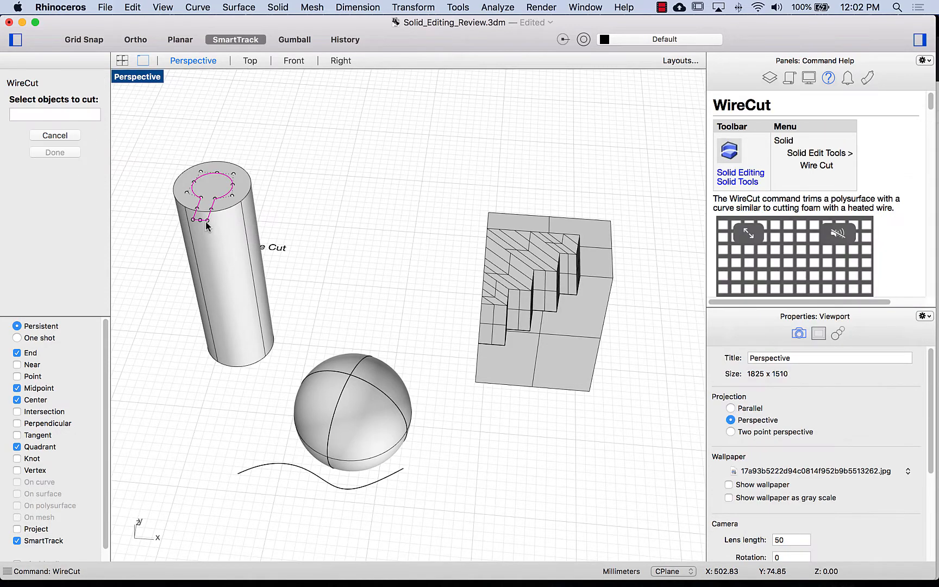
left_click(237, 297)
left_click(73, 173)
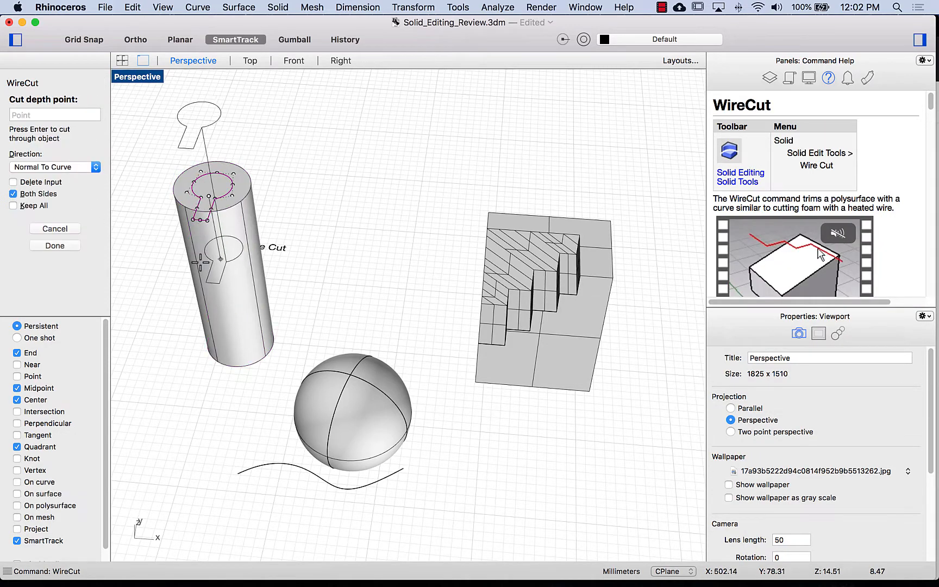
Step: Turn on Delete Input, turn off Both Sides, and cut the keyhole portion away to a depth partway down the cylinder
left_click(28, 195)
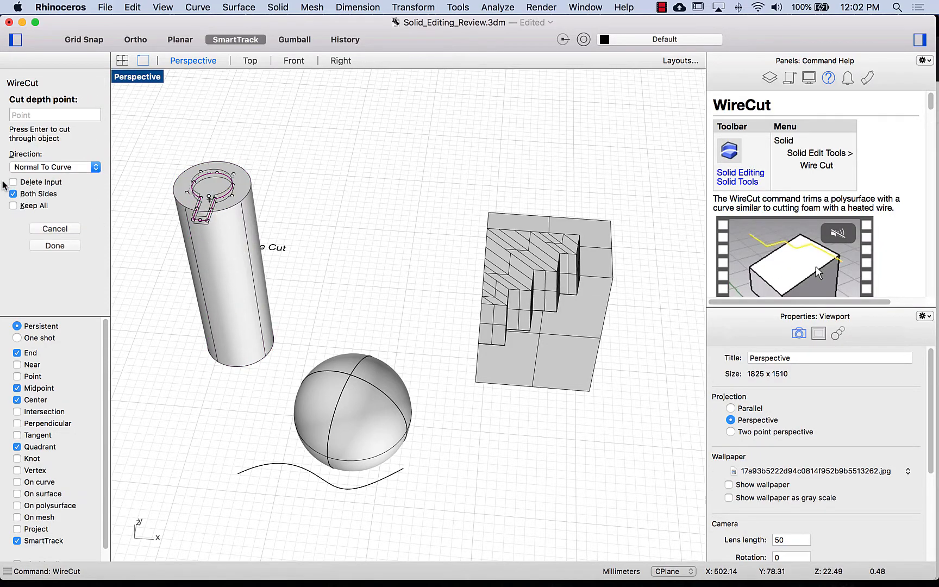
left_click(41, 184)
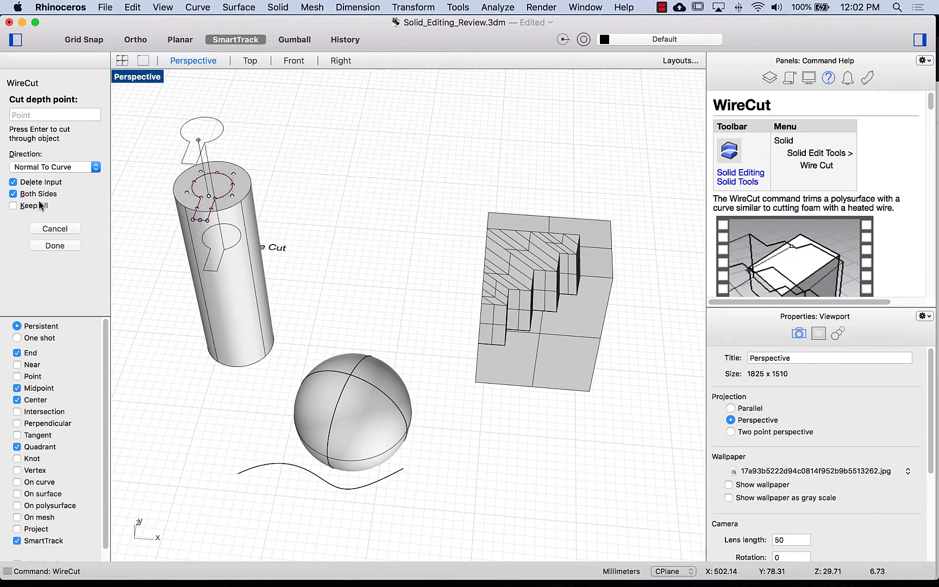
left_click(42, 196)
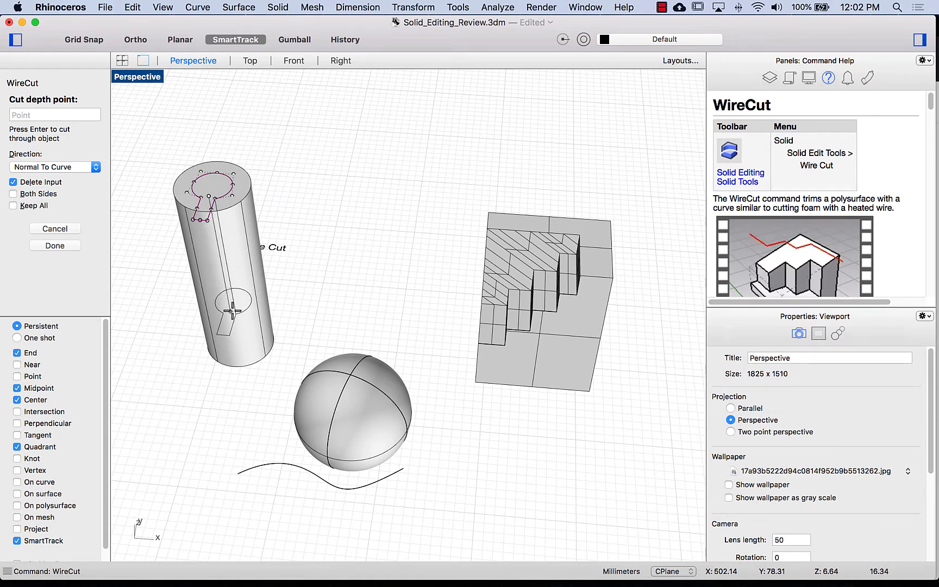
left_click(228, 287)
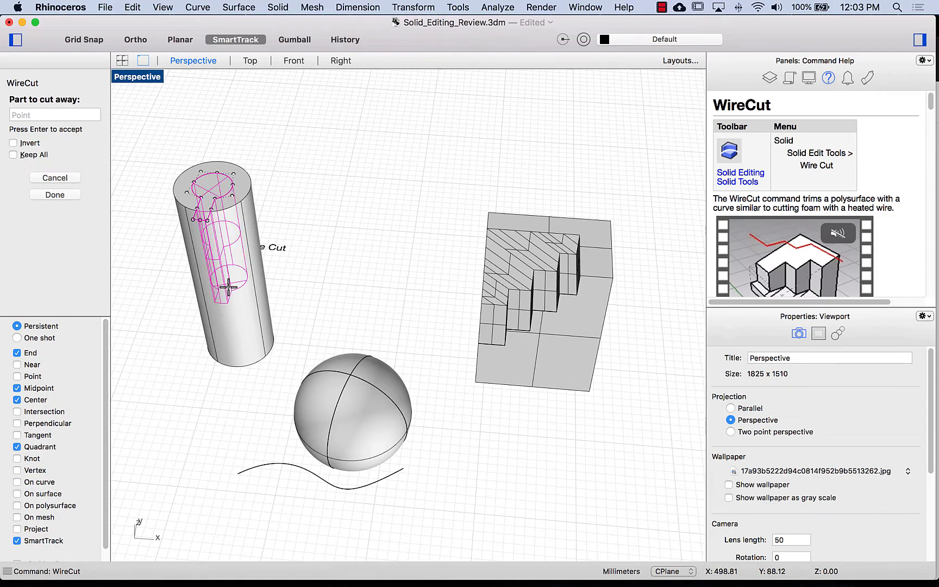
key("Return")
Step: Examine the keyhole slot in the cylinder and the wavy curve beside the sphere from several angles
right_click_drag(177, 325, 173, 292)
right_click_drag(359, 414, 310, 411)
right_click_drag(166, 323, 159, 334)
left_click(193, 274)
right_click(183, 366)
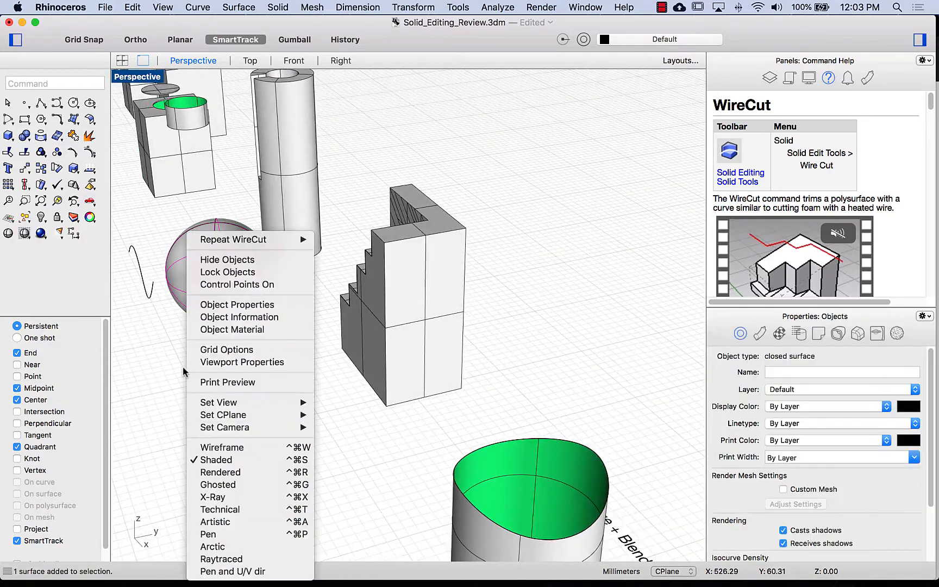
left_click(164, 326)
right_click_drag(145, 320, 220, 330)
left_click(243, 423)
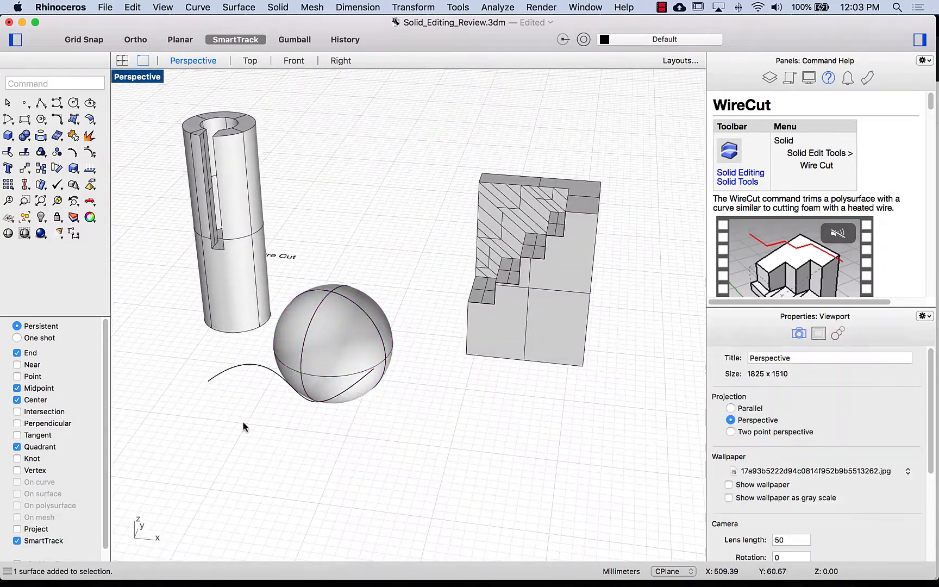
Step: Start a WireCut of the sphere with the wavy curve in front of it, normal to the curve
key("Return")
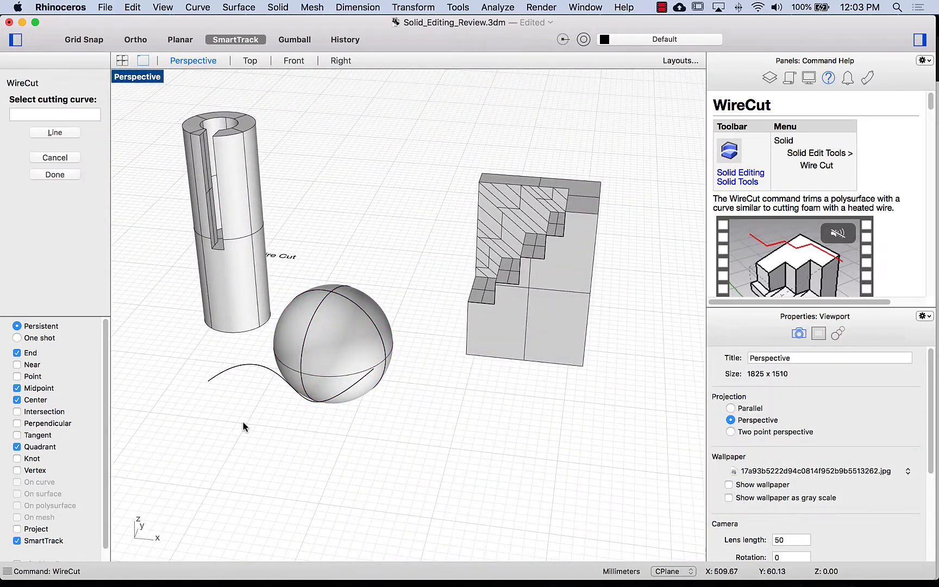
left_click(245, 365)
left_click(328, 344)
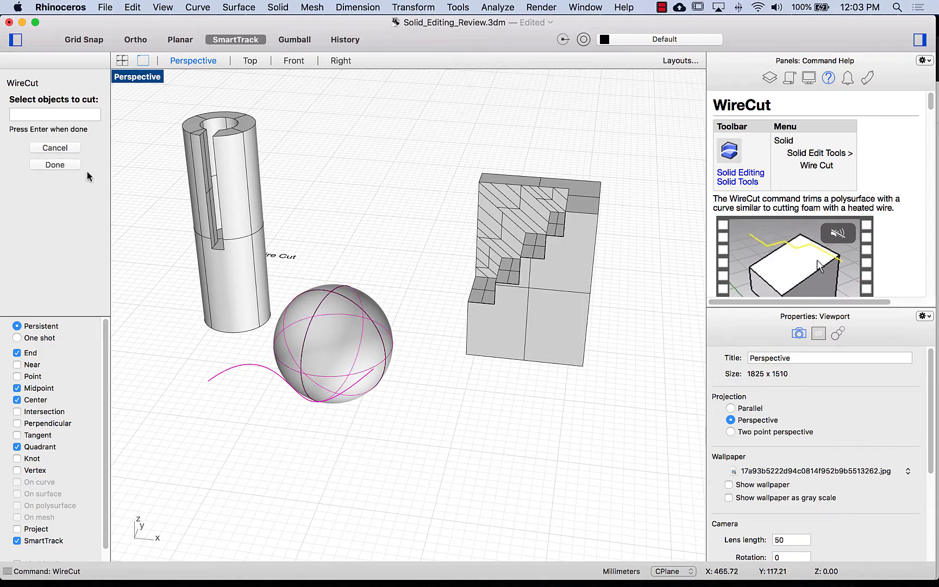
left_click(71, 166)
right_click_drag(331, 394, 223, 399)
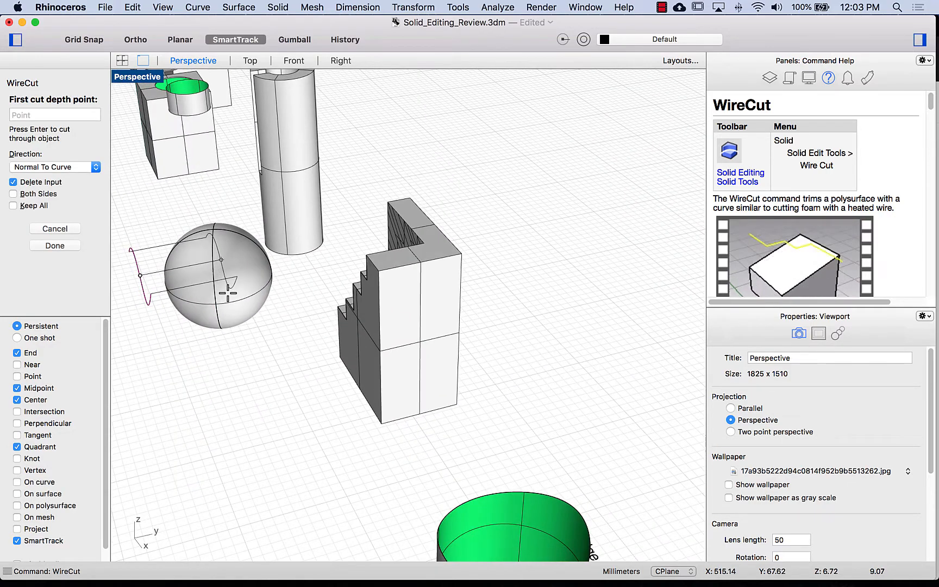
Step: Set the first cut depth past the sphere's far side and the second above it, and cut away the upper portion
left_click(312, 287)
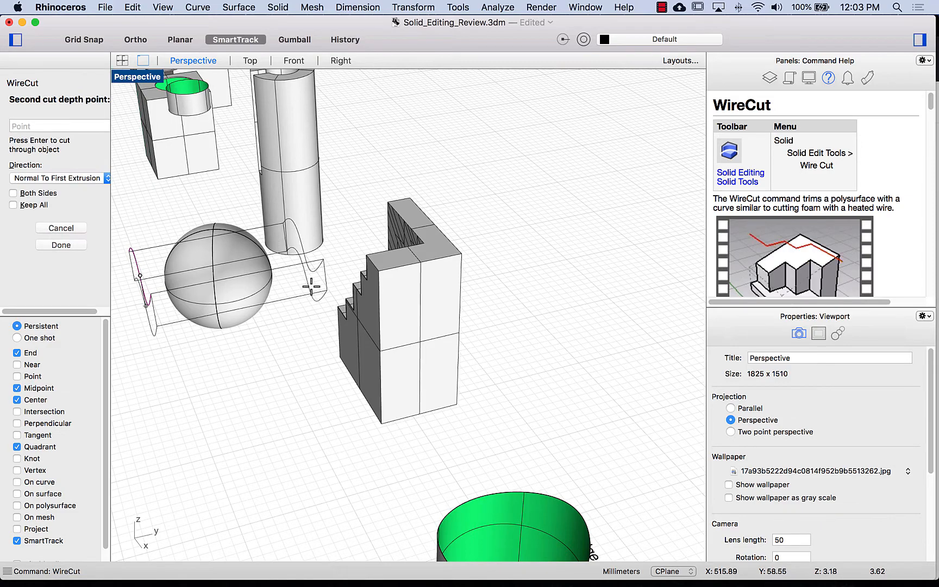
left_click(221, 187)
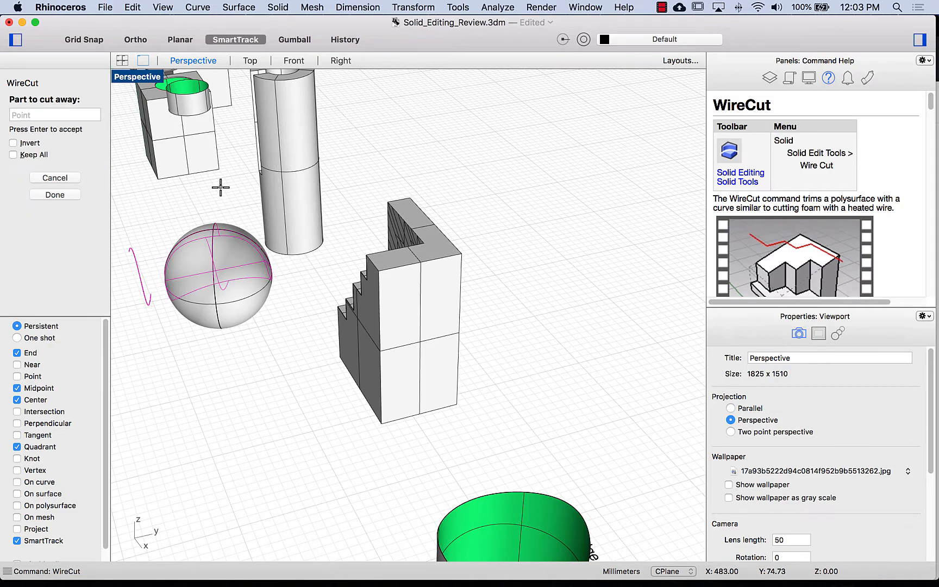
left_click(54, 195)
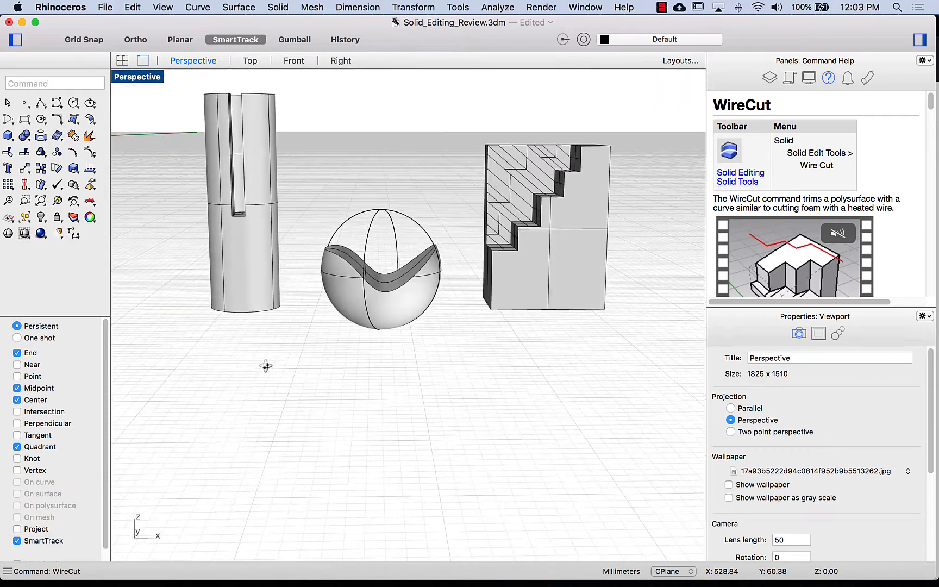
right_click_drag(266, 366, 274, 431)
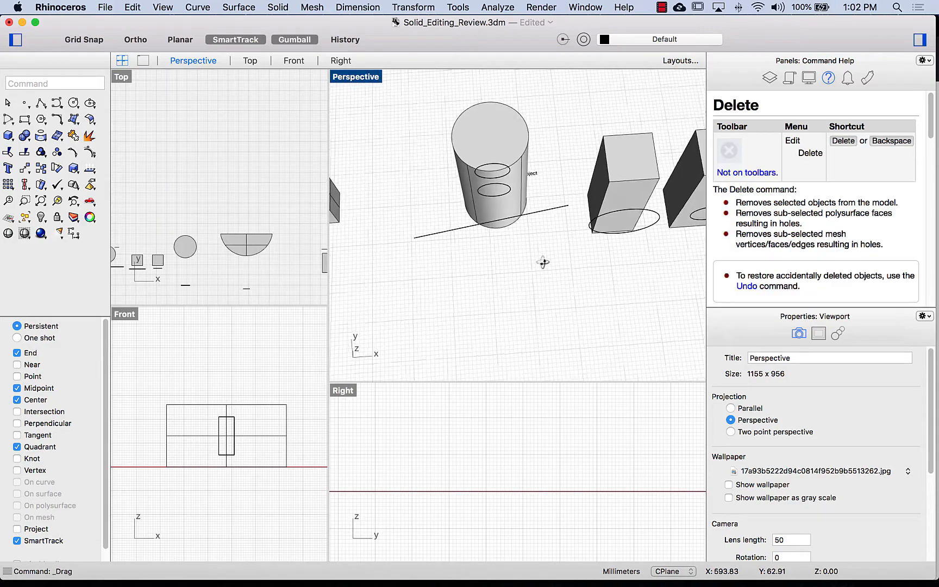
Step: Move the two circles in front of the uncut cylinder farther from it along the Y axis
mouse_move(543, 262)
right_mouse_down()
mouse_move(509, 273)
mouse_move(541, 263)
right_mouse_up()
scroll(535, 174, "up", 6)
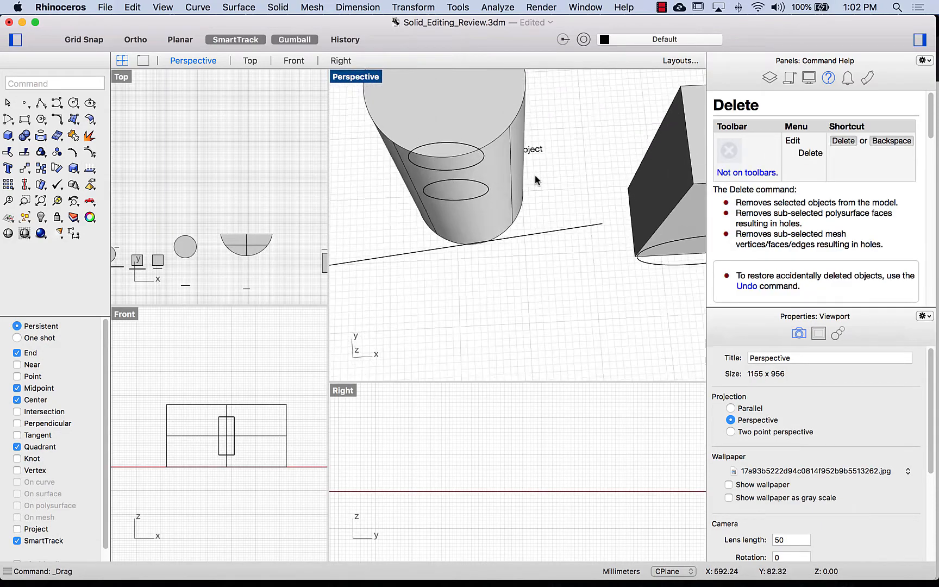
right_click_drag(535, 174, 572, 186)
right_click_drag(531, 221, 496, 256)
left_click(449, 290)
left_click(441, 221, "shift")
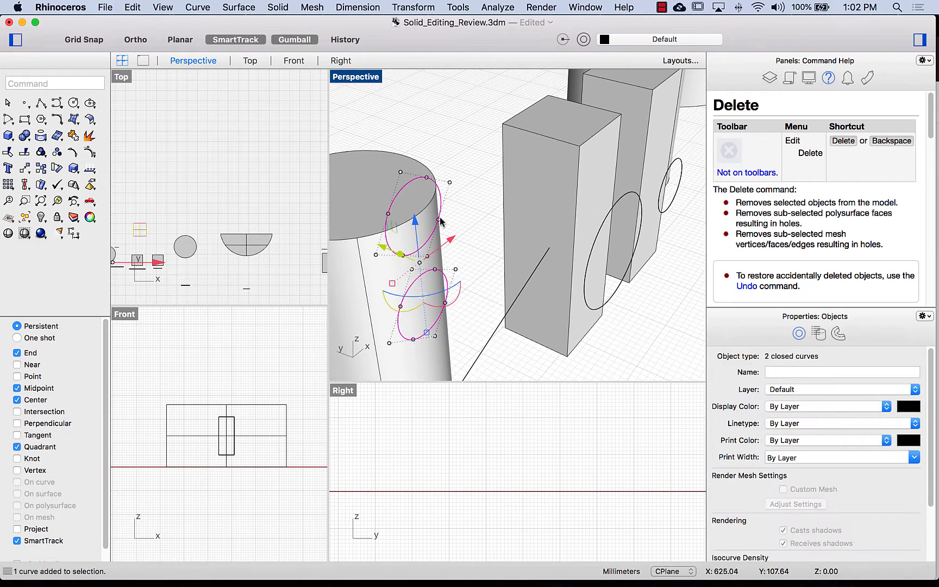
left_click_drag(380, 250, 426, 270)
Step: Maximize the Perspective viewport with the cylinder and its two circles in view
right_click_drag(528, 374, 561, 336)
right_click_drag(566, 191, 492, 225)
double_click(375, 82)
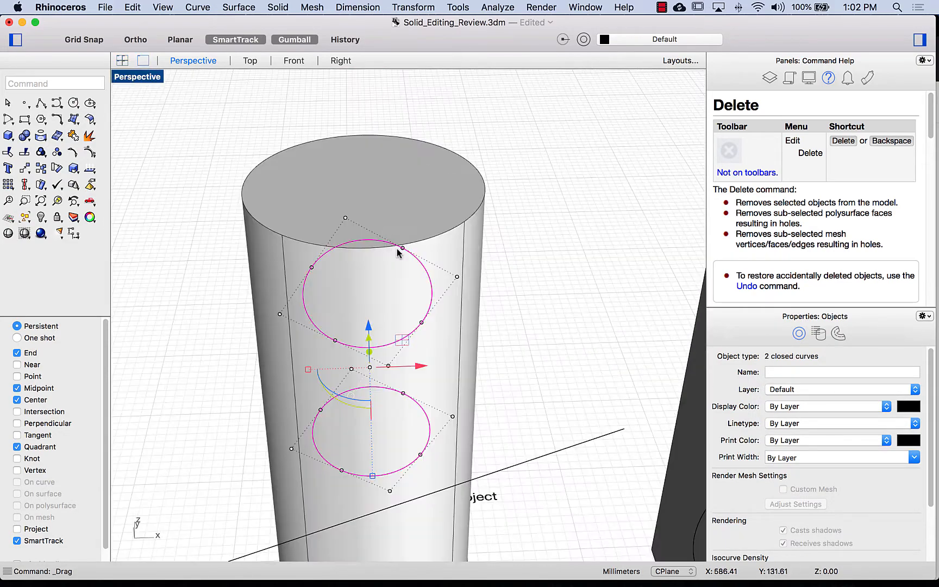
Step: Examine the cylinder with its two circles and slanted line in Perspective, and the neighbouring solids in the Front view
scroll(499, 275, "down", 6)
right_click_drag(501, 278, 436, 362)
left_click(488, 249)
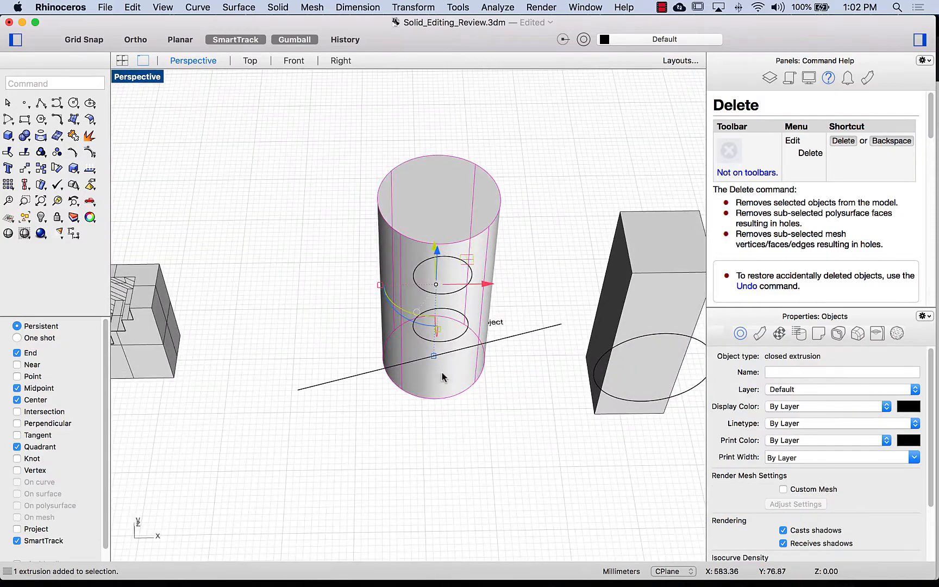
left_click(543, 417)
mouse_move(535, 417)
right_mouse_down()
mouse_move(501, 374)
mouse_move(560, 350)
mouse_move(541, 402)
right_mouse_up()
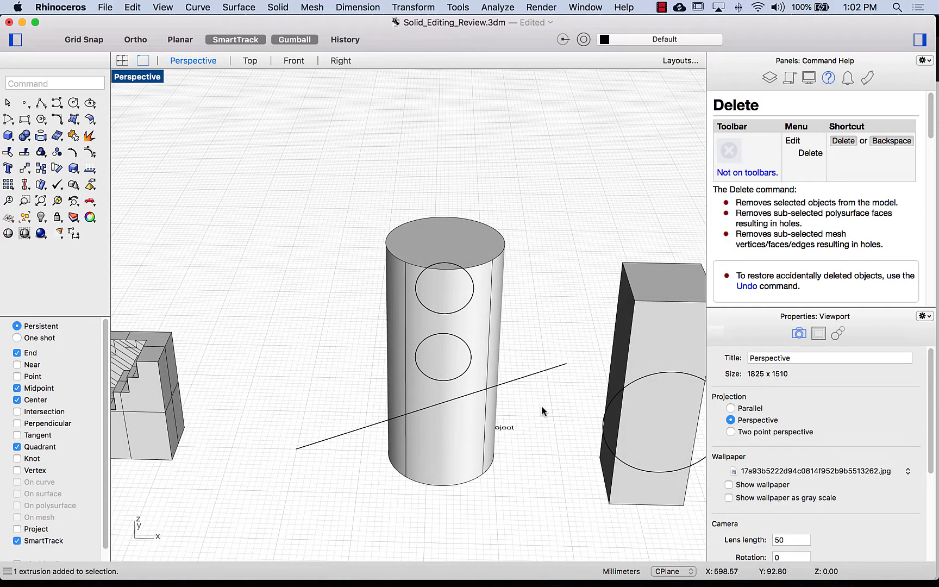
left_click(544, 370)
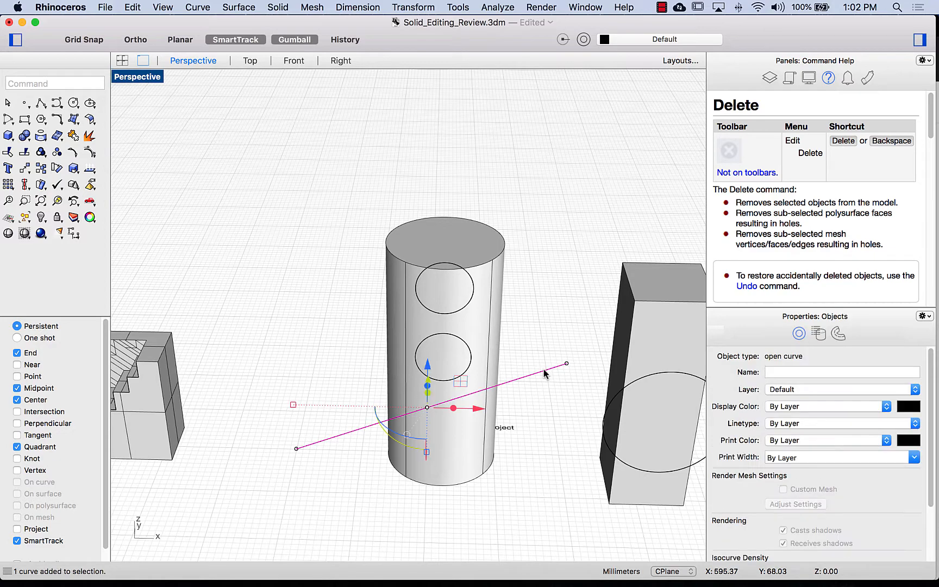
left_click(476, 305)
right_click_drag(416, 341, 514, 382)
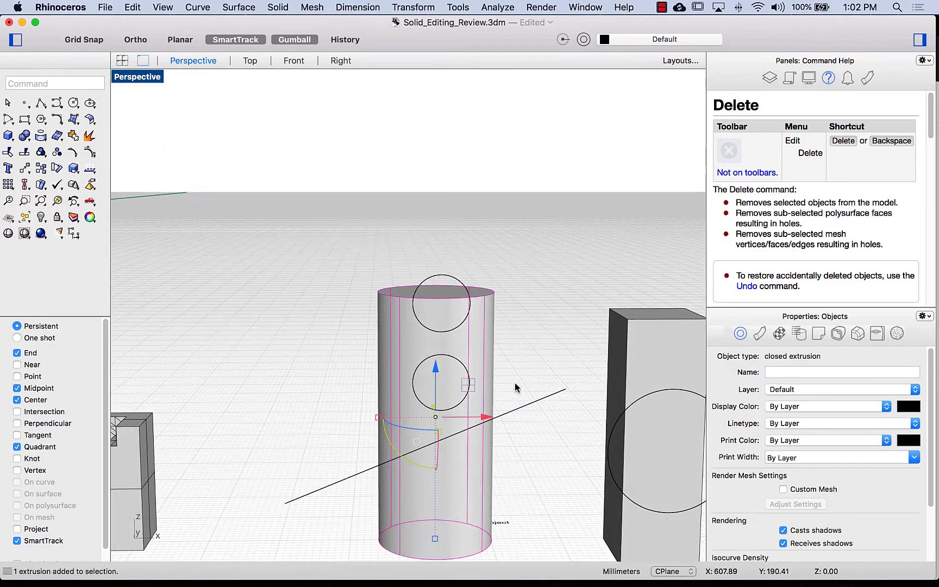
left_click(306, 223)
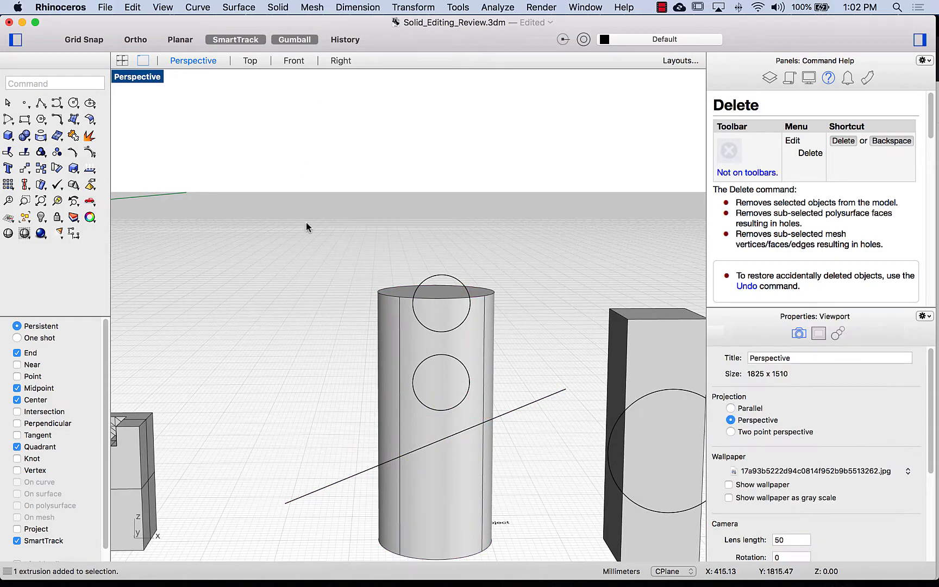
scroll(387, 370, "down", 5)
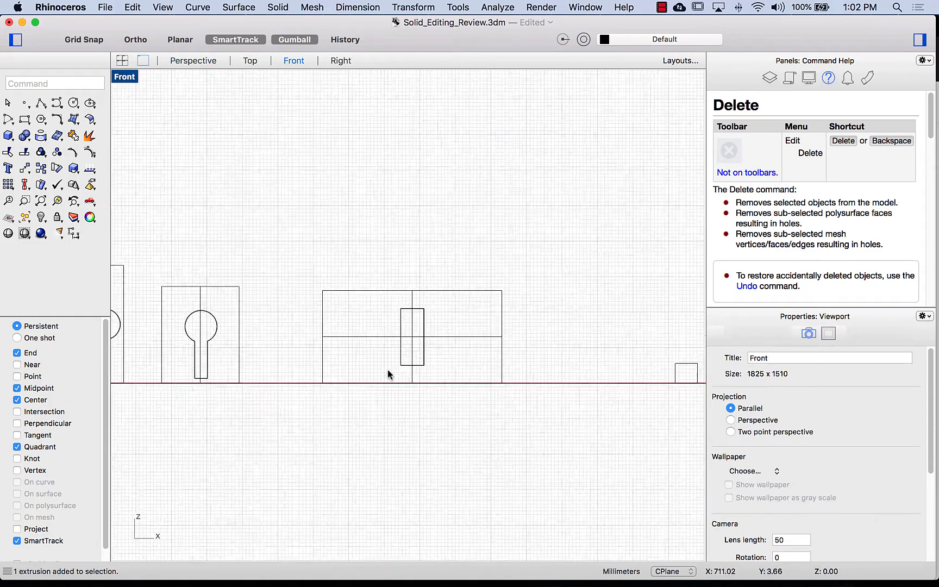
Step: Project the slanted line onto the uncut cylinder along the Front view direction
scroll(348, 373, "up", 3)
scroll(336, 370, "up", 4)
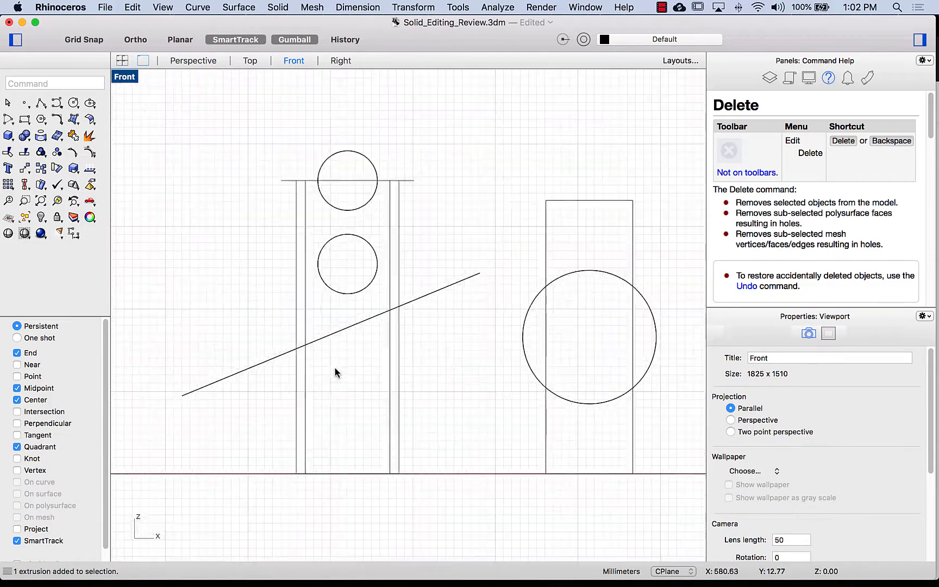
left_click(443, 293)
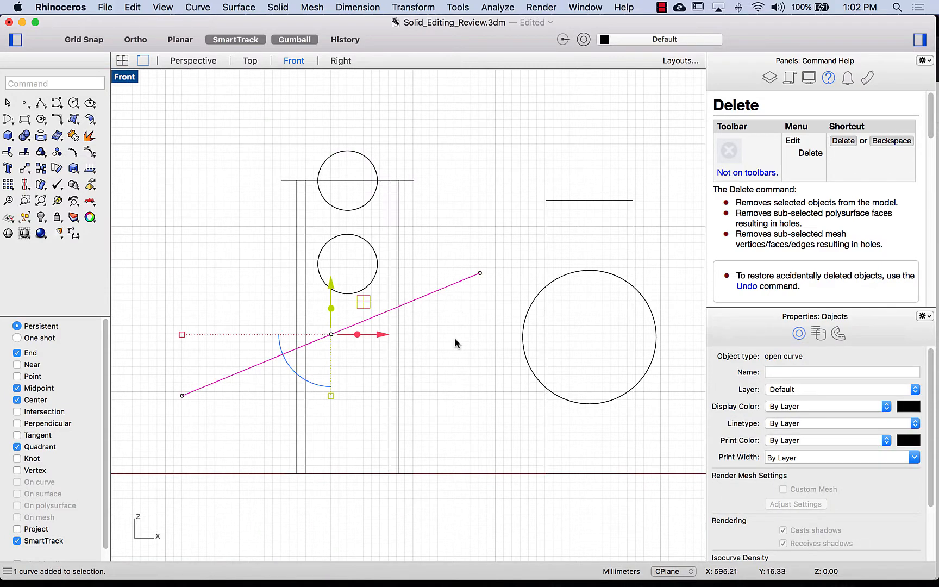
type("Project")
key("Return")
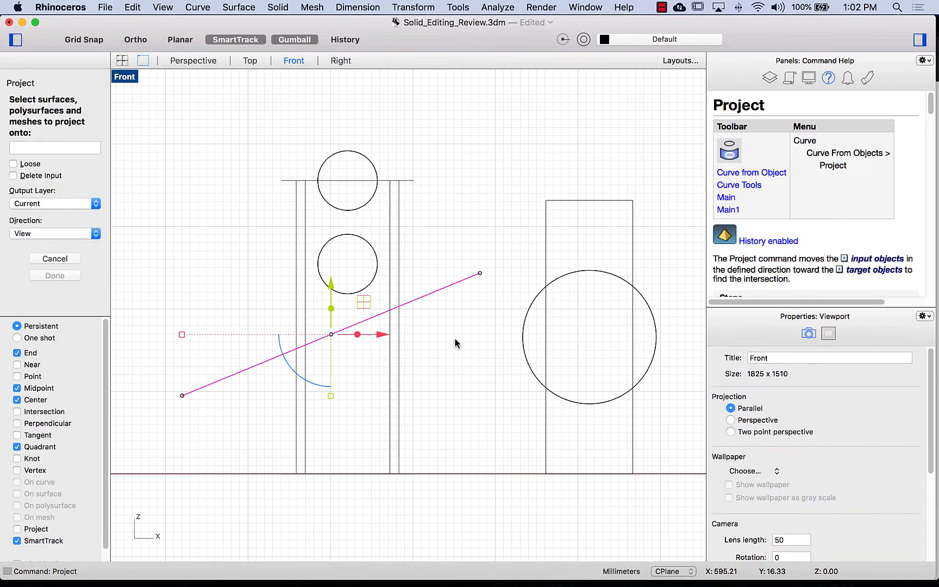
left_click(396, 193)
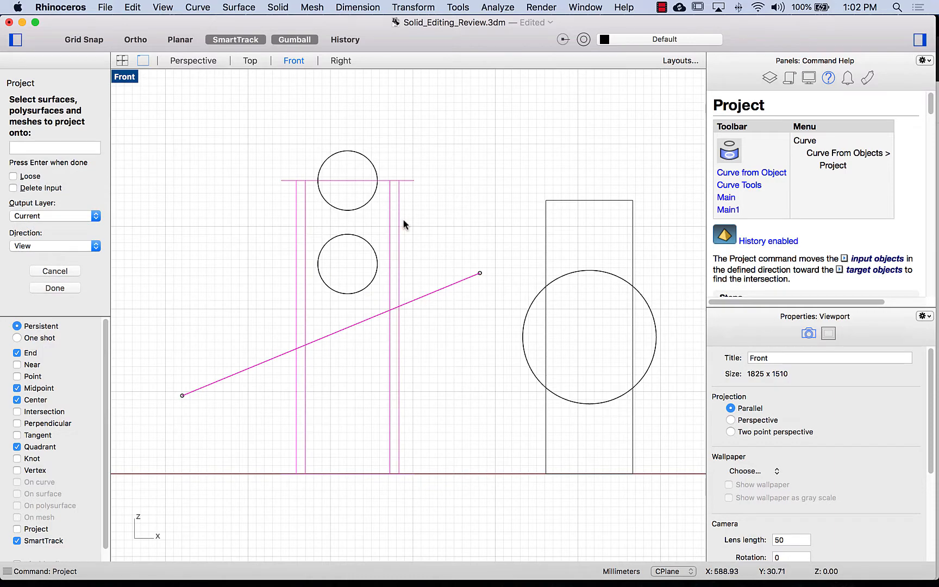
left_click(75, 288)
Step: Delete the original slanted line in front of the cylinder, keeping its projected curve
left_click(210, 64)
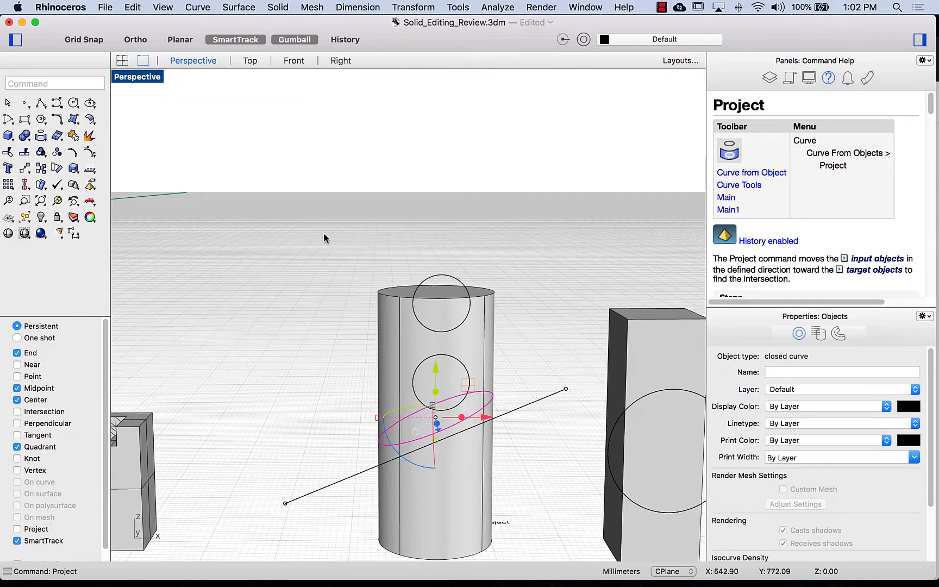
left_click(304, 247)
right_click_drag(303, 247, 321, 390)
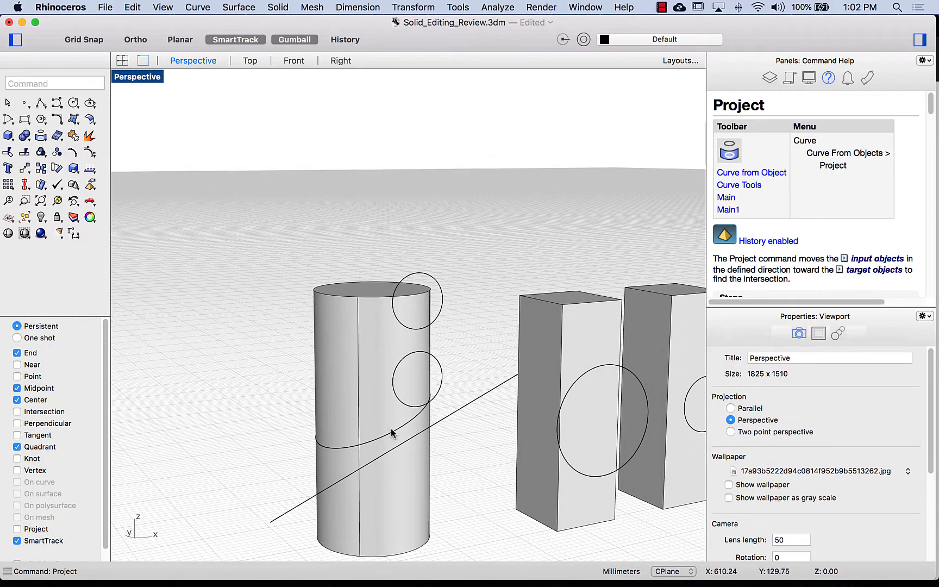
right_click_drag(289, 405, 267, 391)
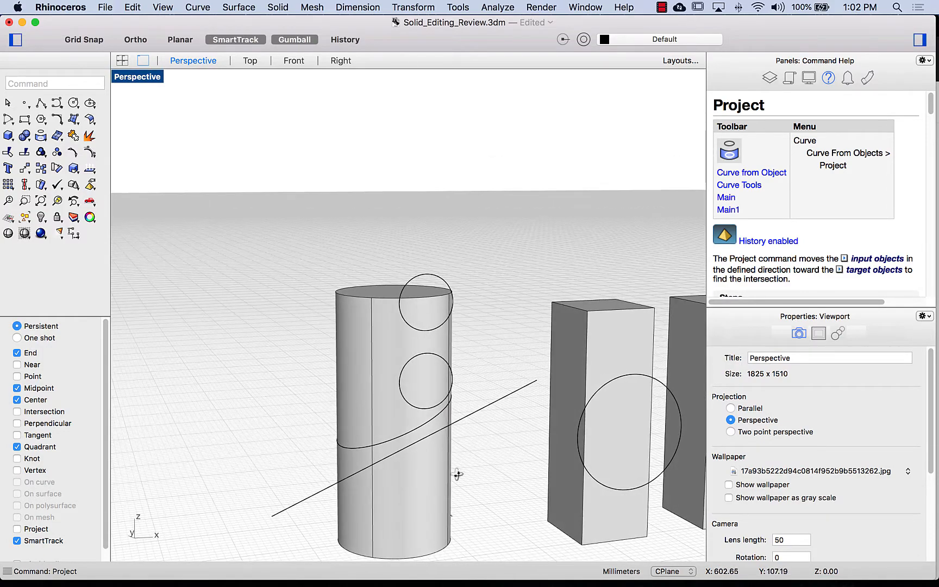
right_click_drag(458, 475, 492, 388)
scroll(428, 477, "down", 6)
left_click(492, 443)
key("Delete")
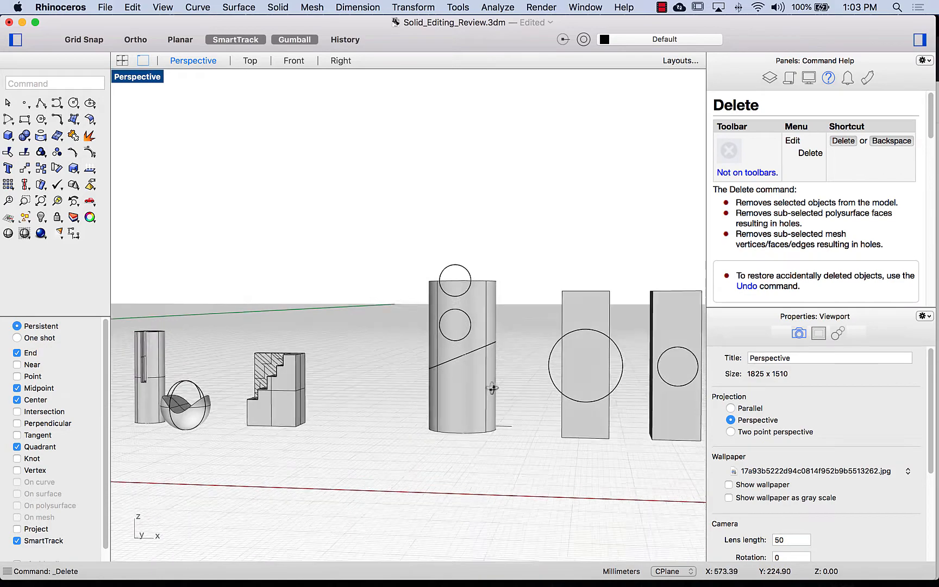
Step: Draw a short slanted line about 9.7 mm long below the cylinder in the Front view
scroll(443, 410, "down", 3)
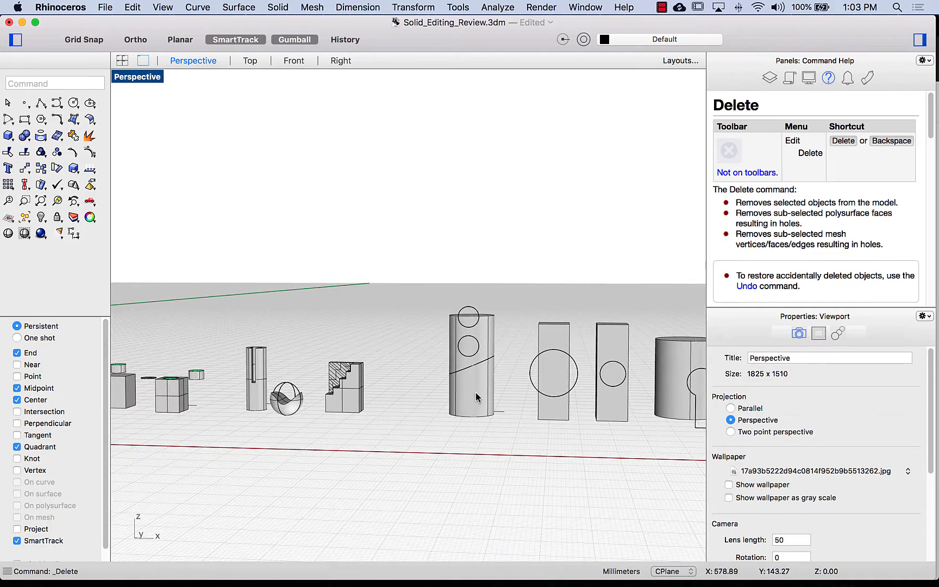
scroll(476, 397, "up", 5)
left_click(478, 376)
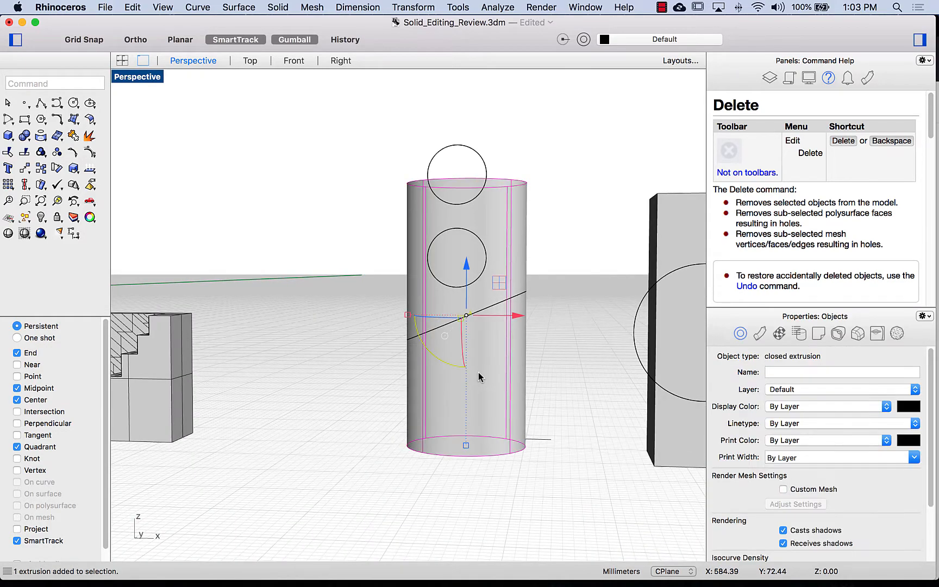
left_click(292, 64)
scroll(314, 306, "down", 4)
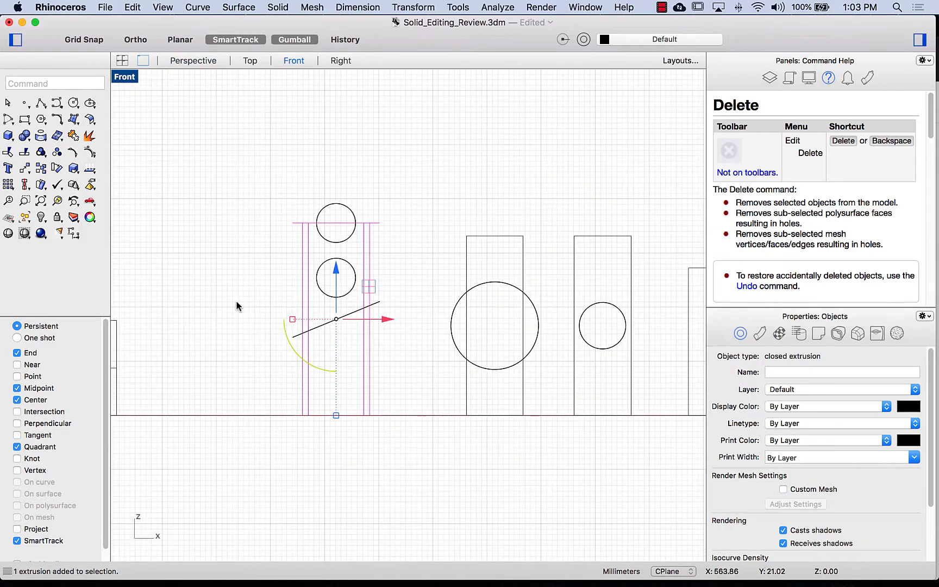
left_click(236, 302)
type("line")
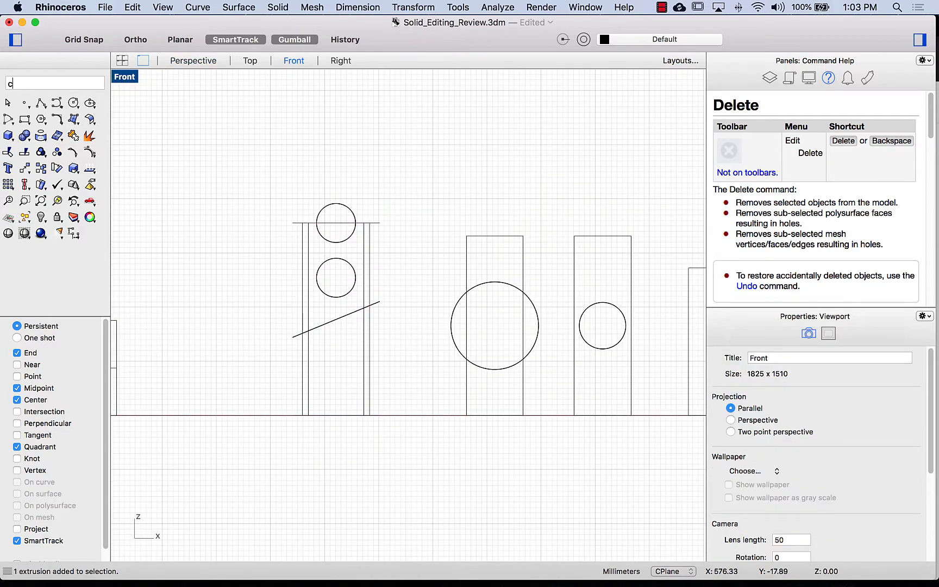
key("Return")
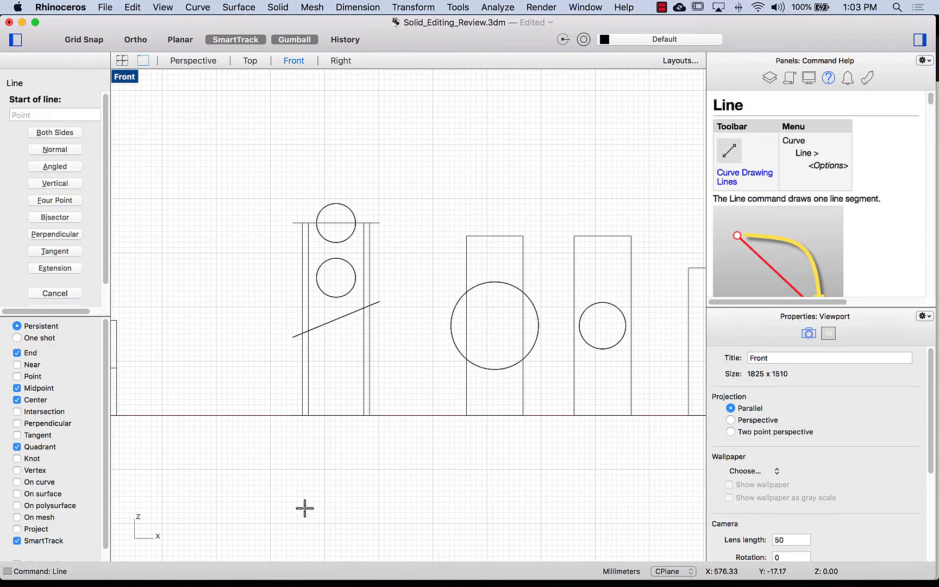
left_click(305, 509)
key("shift")
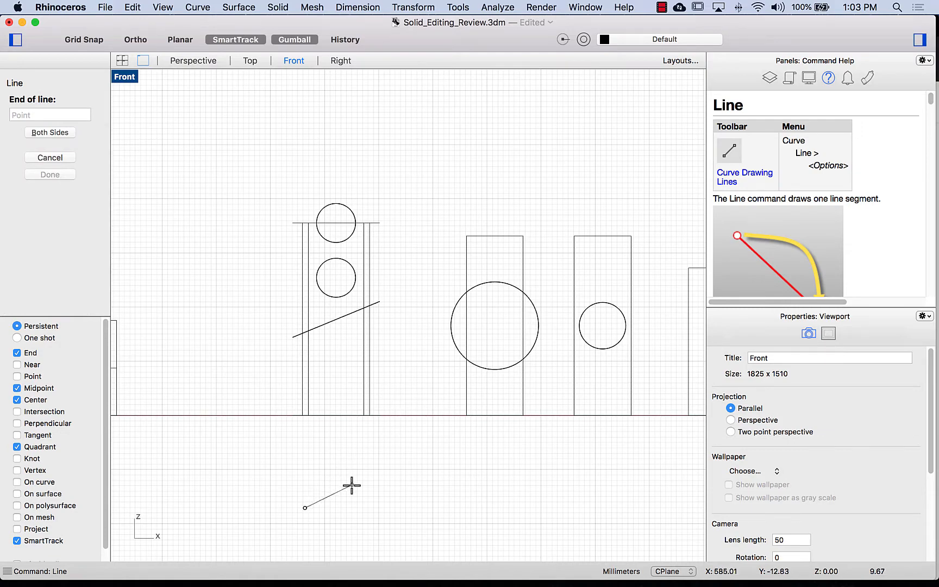
left_click(352, 486)
left_click(342, 490)
Step: Move the short line up about 25.3 mm and slightly along X, within the cylinder's lower half
left_click_drag(329, 447, 329, 309)
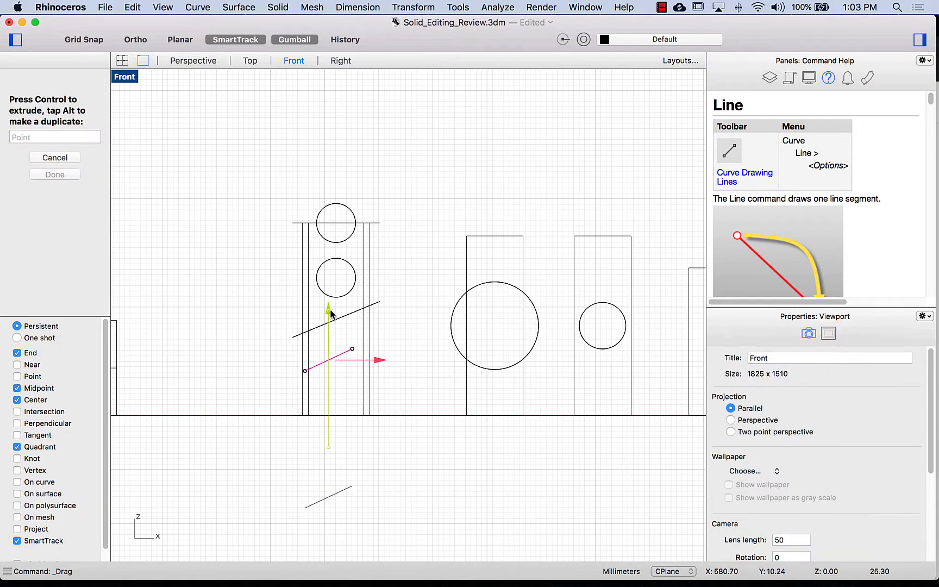
left_click_drag(374, 359, 382, 360)
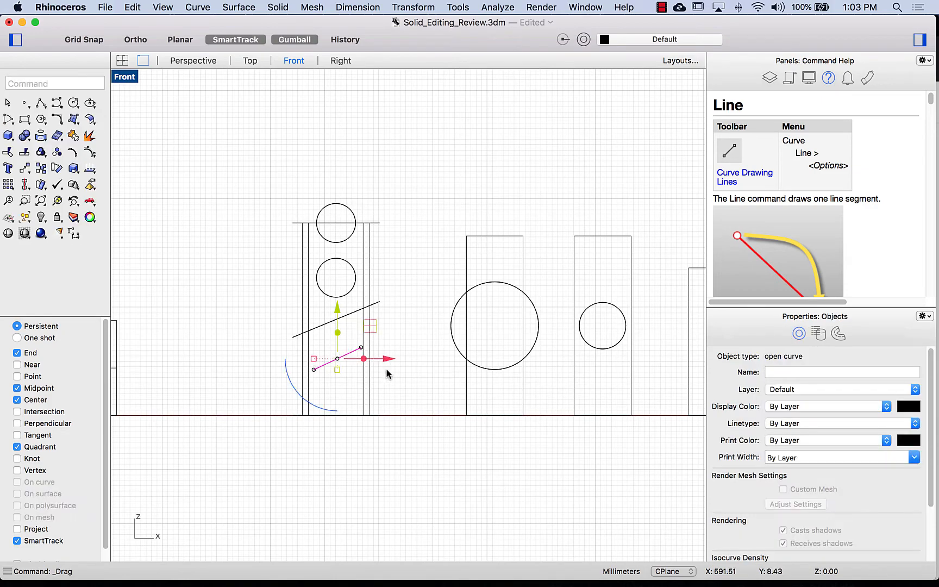
left_click(174, 111)
Step: Project the short slanted line onto the cylinder along the Front view direction
left_click(192, 60)
scroll(237, 199, "down", 5)
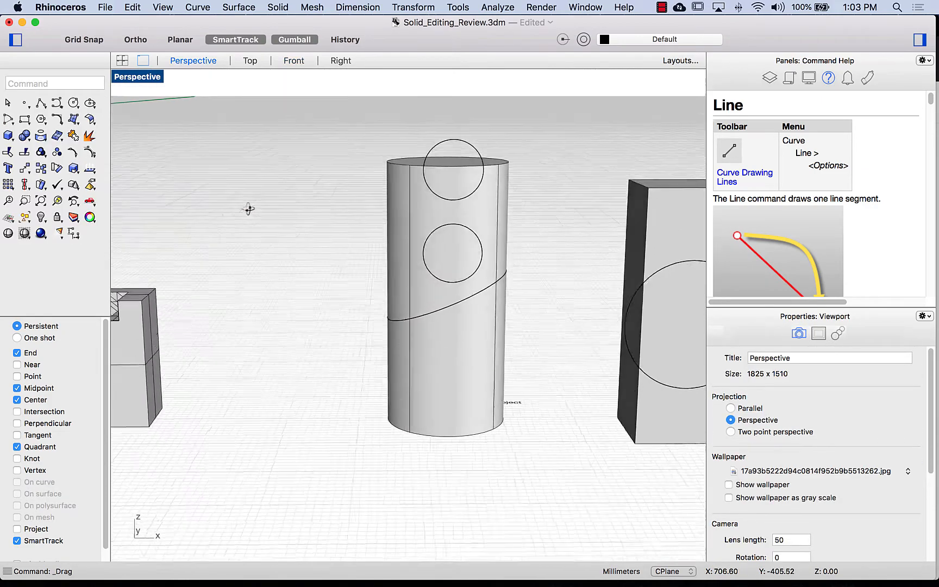
scroll(237, 198, "down", 2)
right_click_drag(273, 282, 317, 315)
left_click(359, 318)
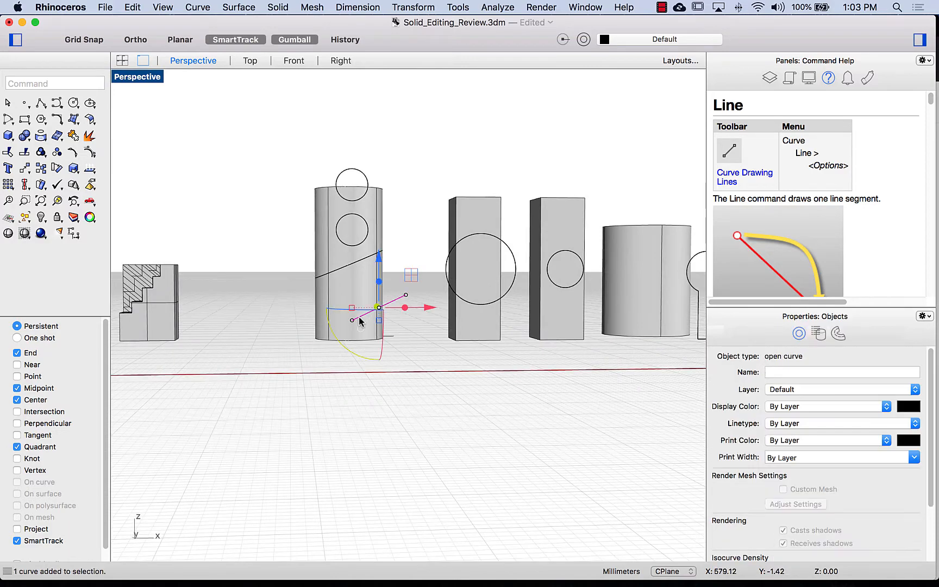
type("Project")
key("Return")
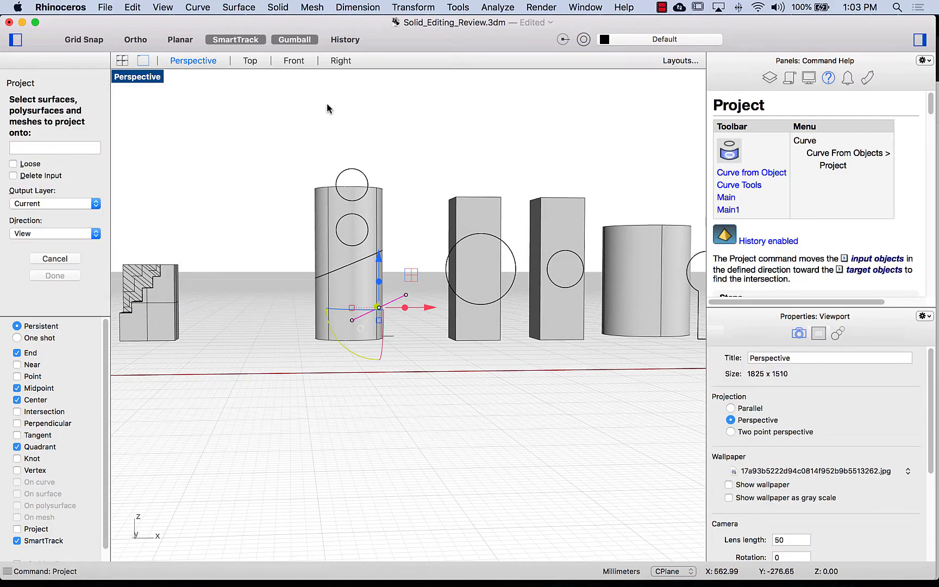
left_click(295, 60)
left_click(368, 267)
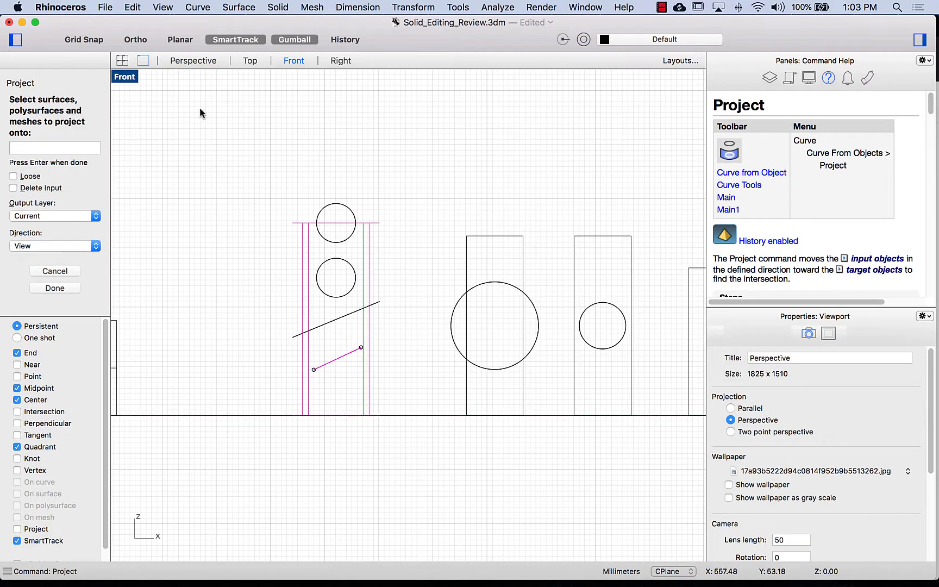
left_click(53, 288)
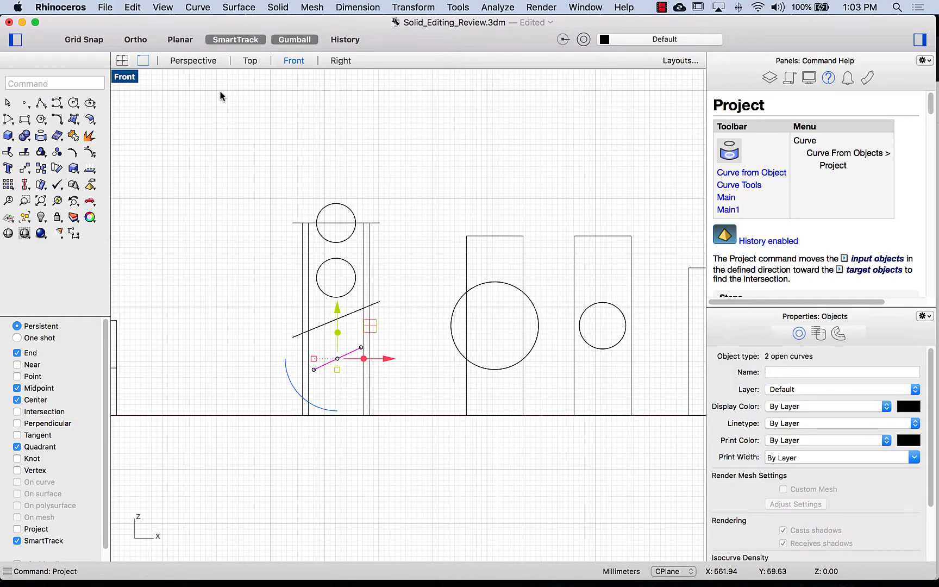
Step: Delete the short line's projected curve on the rear side of the cylinder
left_click(193, 61)
right_click_drag(238, 226, 409, 262)
left_click(449, 340)
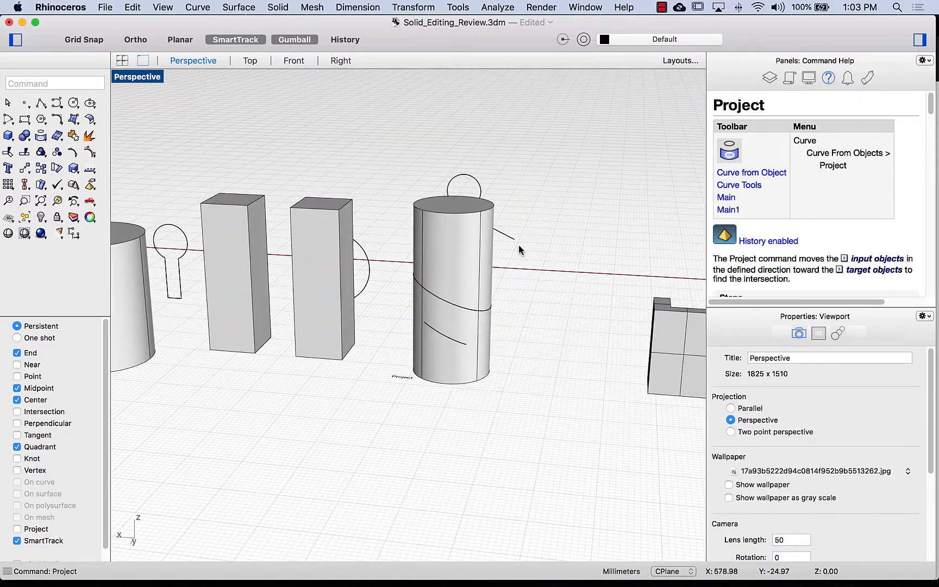
right_click_drag(518, 238, 487, 256)
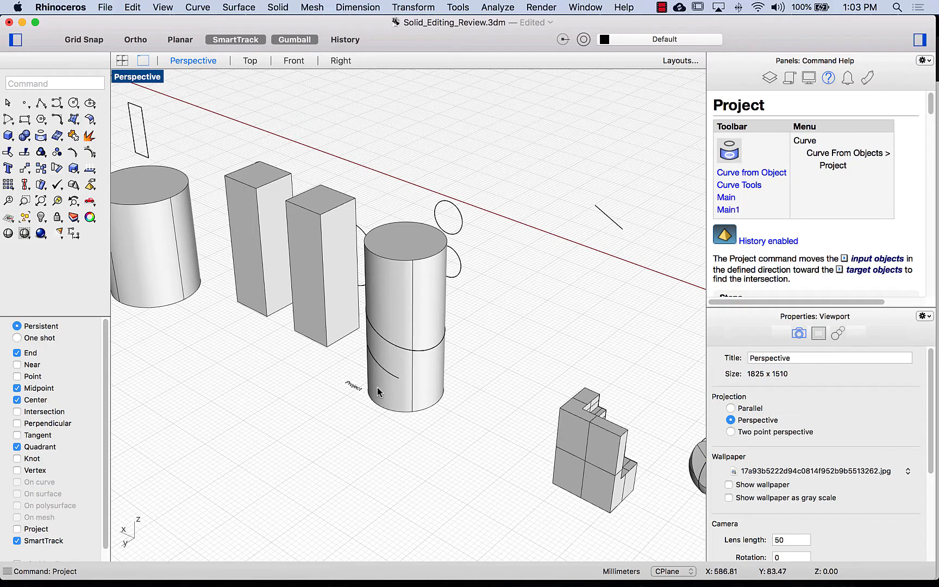
right_click_drag(380, 392, 348, 402)
left_click(422, 368)
key("Delete")
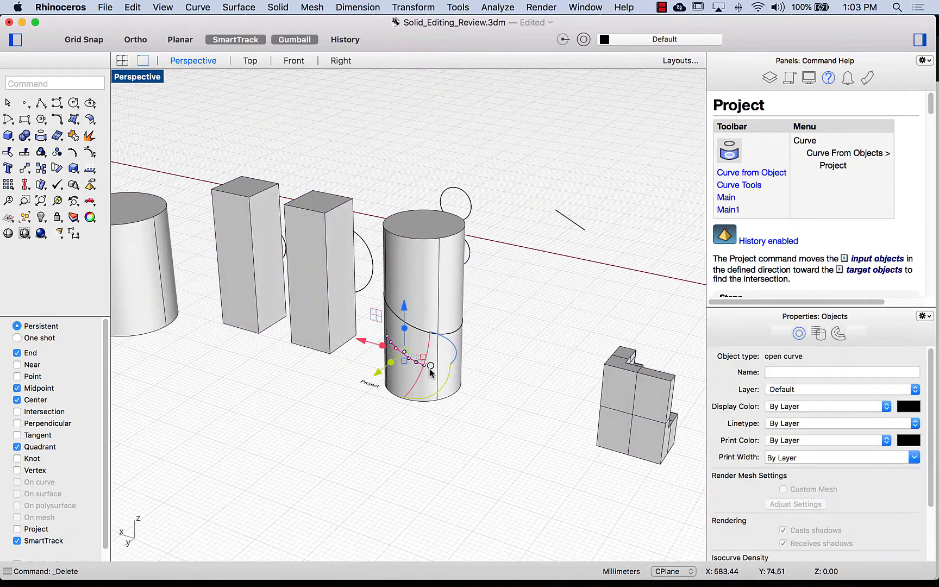
Step: Turn off the Gumball and project the lower circle onto the cylinder along the Front view direction
right_click_drag(433, 374, 397, 337)
left_click(393, 327)
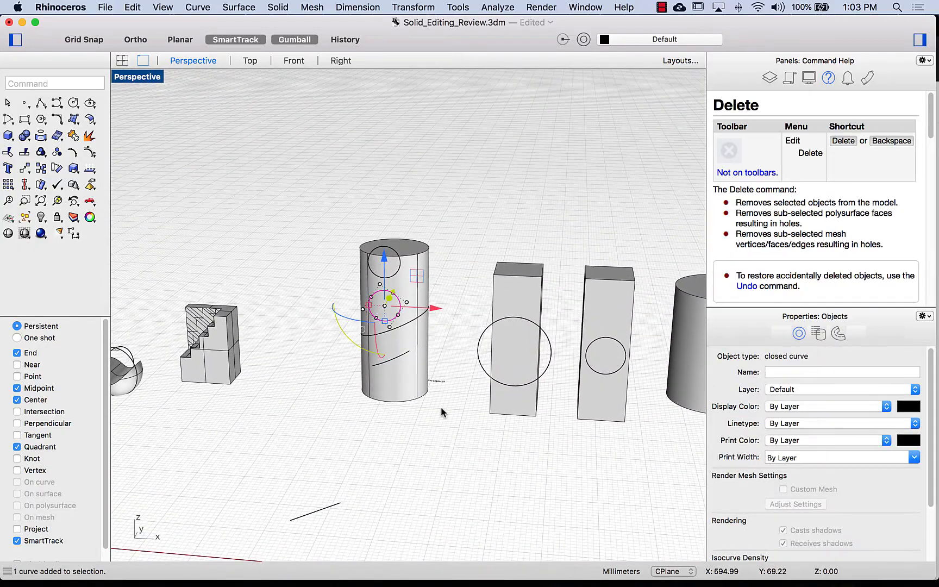
mouse_move(432, 309)
right_mouse_down()
mouse_move(402, 337)
mouse_move(422, 313)
mouse_move(450, 305)
right_mouse_up()
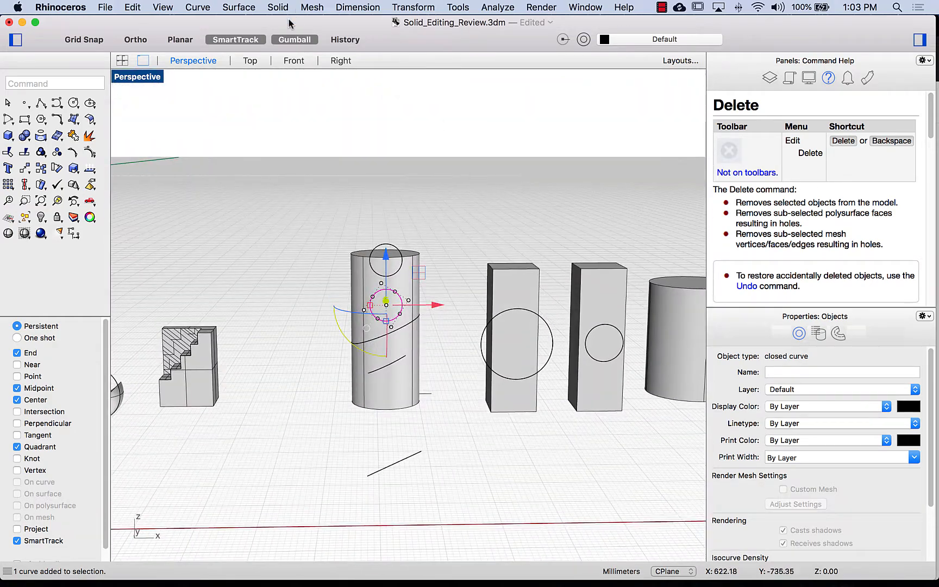
left_click(299, 42)
type("Project")
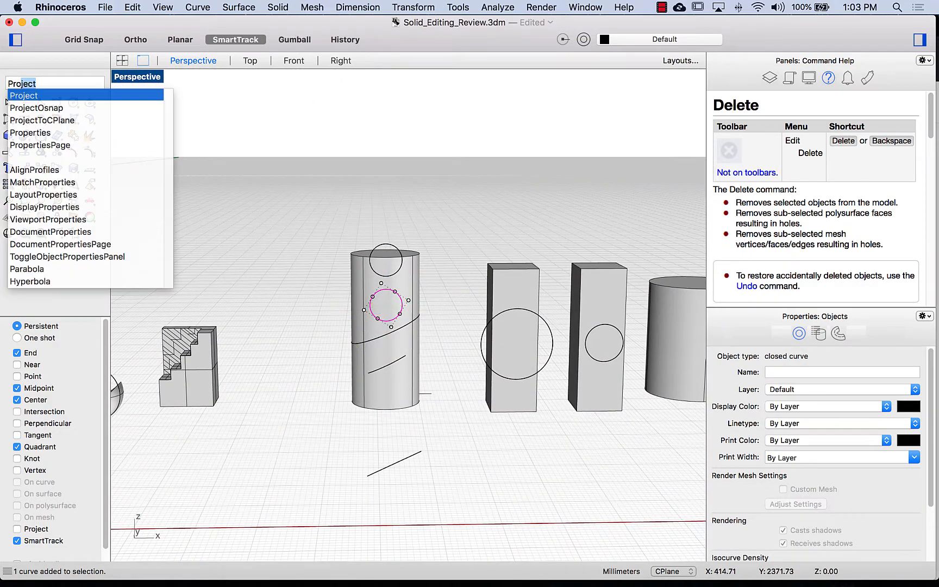
key("Return")
left_click(294, 61)
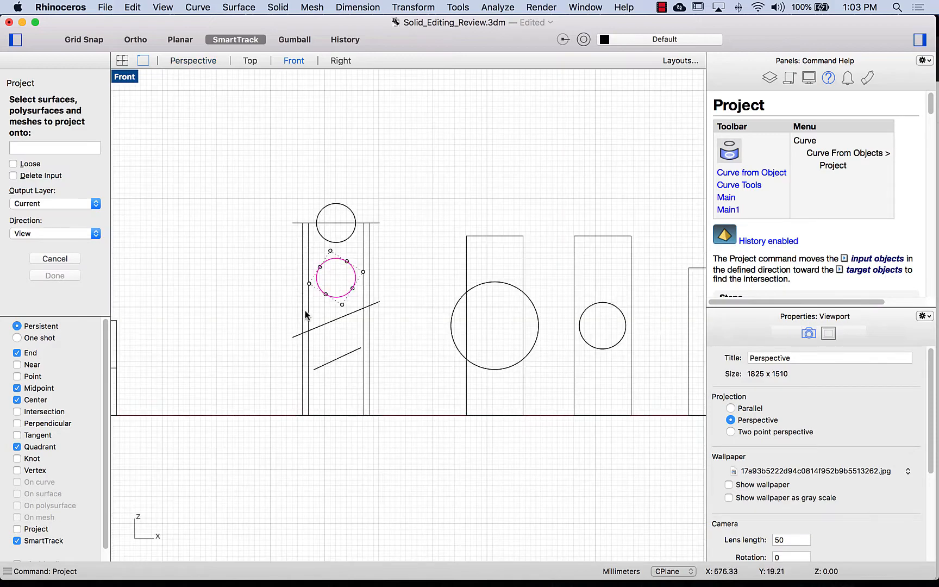
left_click(306, 233)
left_click(59, 288)
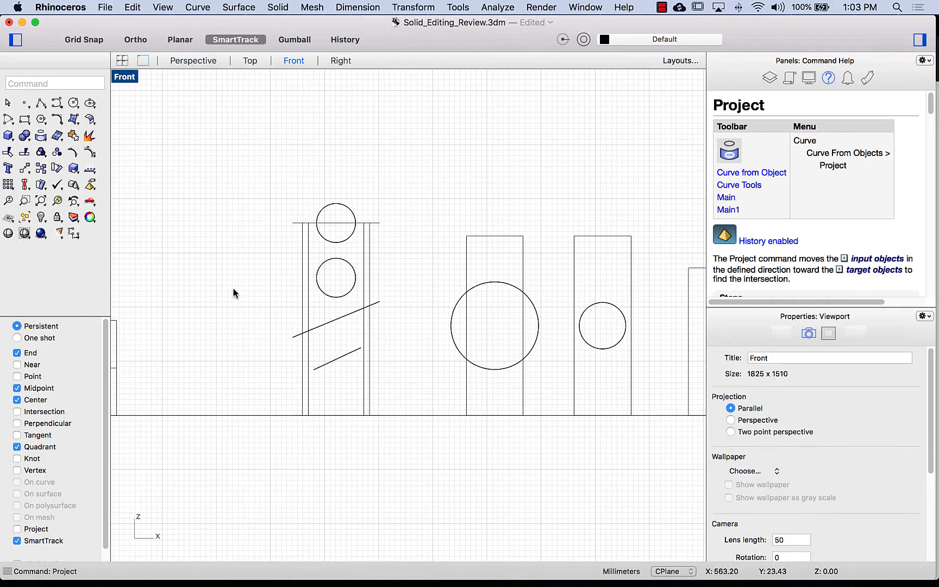
Step: Project the upper circle, which overlaps the cylinder's top edge, onto the cylinder from the Front view and show it in Perspective
left_click(193, 61)
right_click_drag(283, 153, 376, 224)
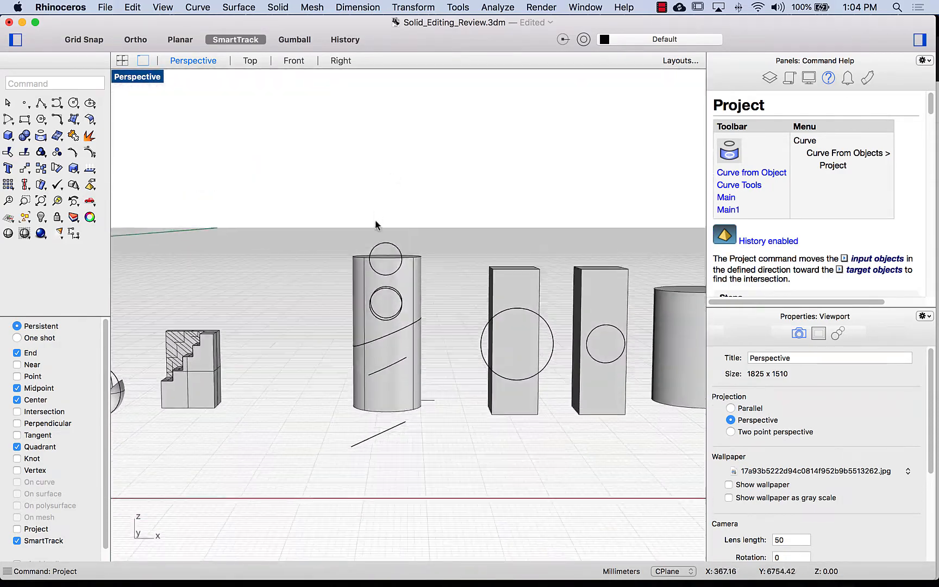
left_click(390, 243)
scroll(413, 275, "up", 3)
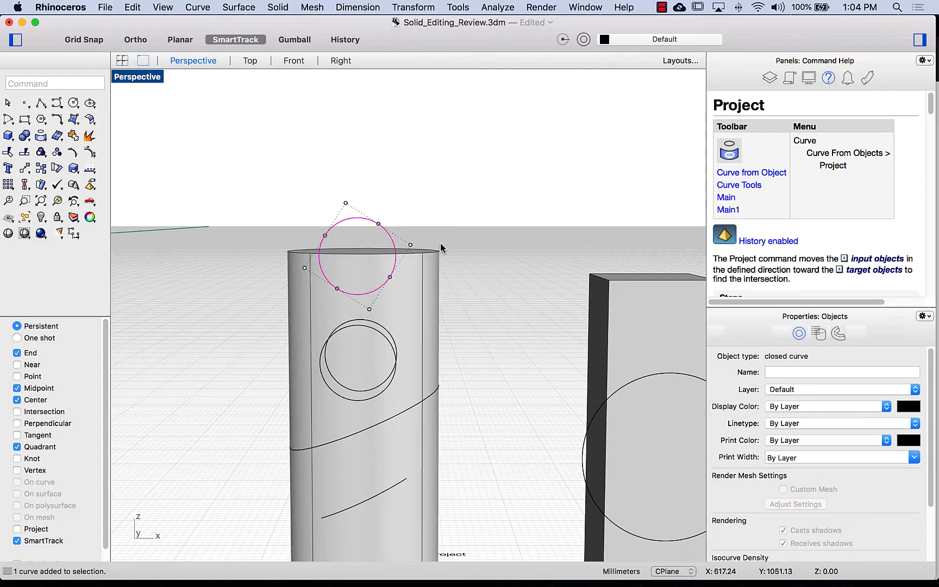
scroll(443, 240, "up", 3)
right_click_drag(460, 283, 332, 139)
left_click(292, 61)
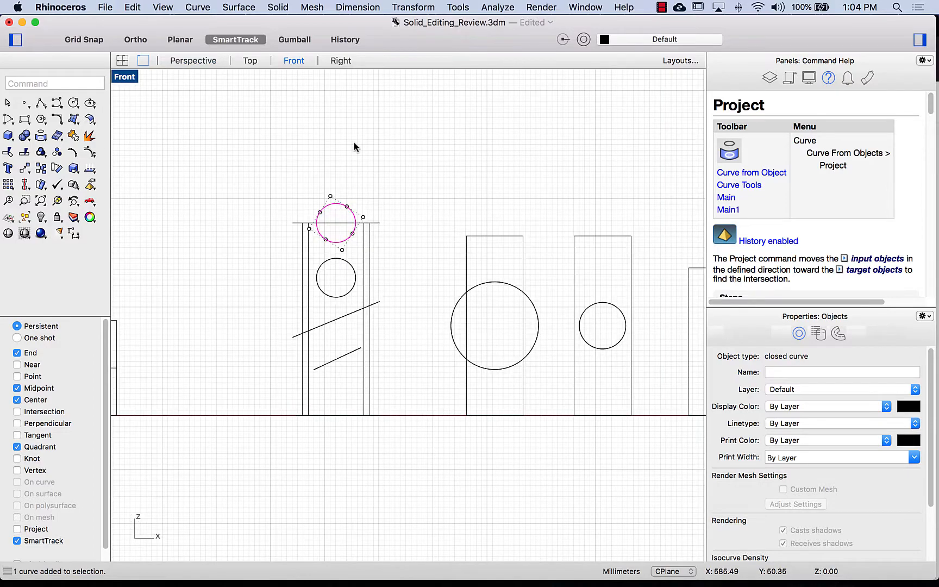
type("ro")
key("Escape")
type("pro")
key("Return")
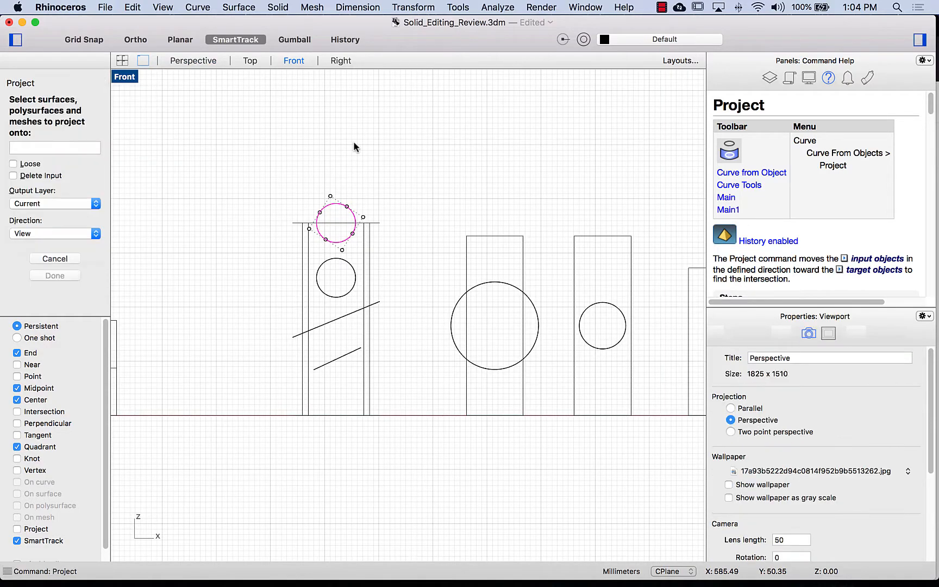
left_click(367, 252)
left_click(71, 288)
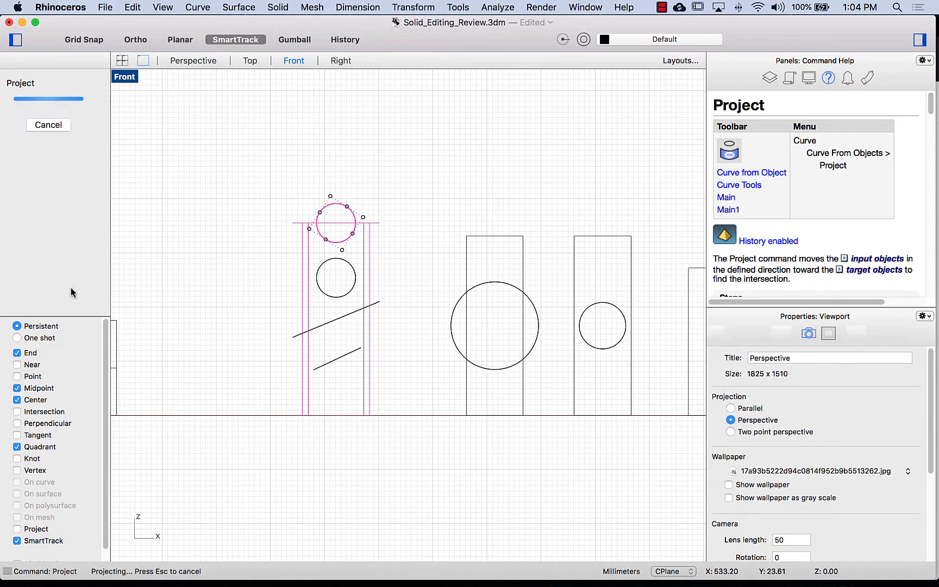
left_click(206, 60)
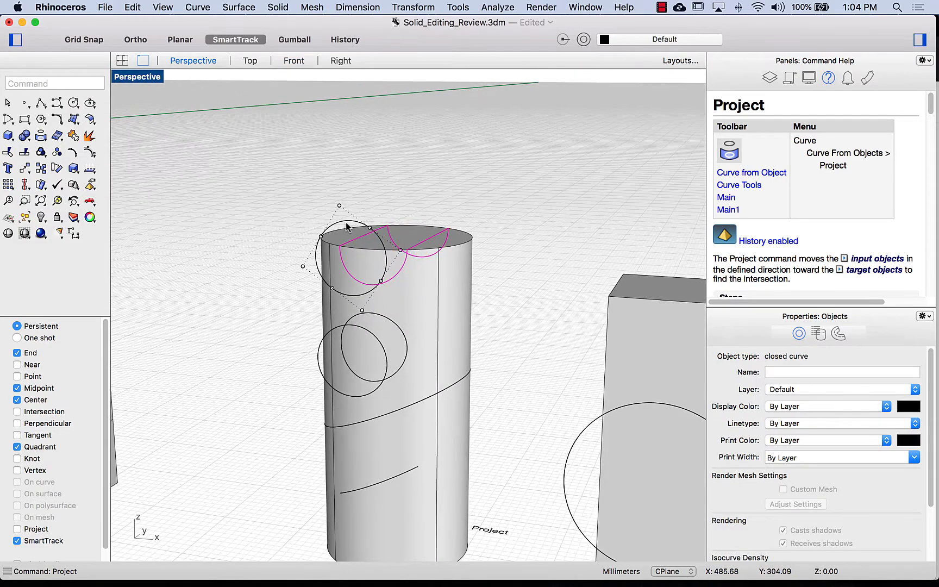
Step: Turn on the Gumball and move the original upper circle along Y away from the front of the cylinder
left_click(349, 226)
left_click(288, 40)
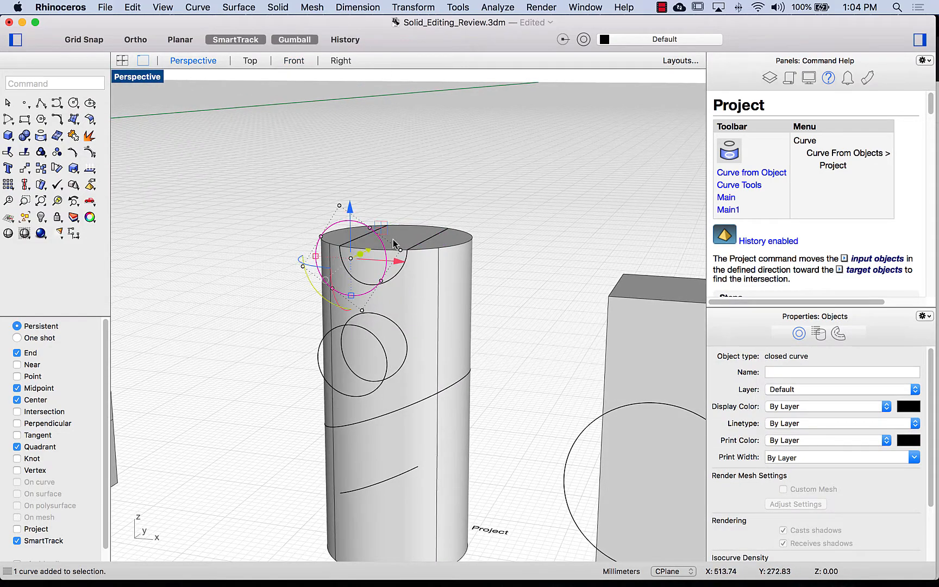
left_click_drag(369, 252, 246, 331)
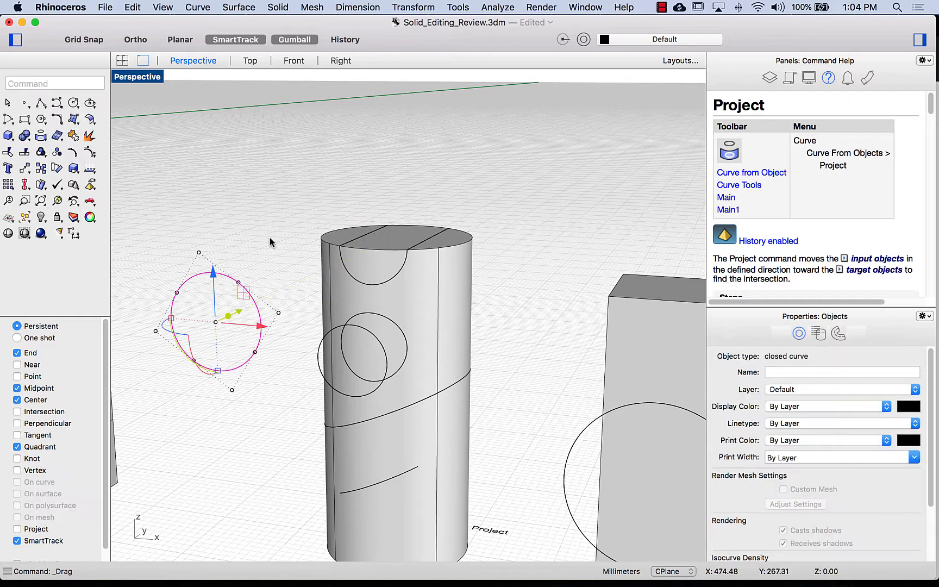
left_click(271, 239)
Step: Examine the upper circle's projected curve across the cylinder's side and top face from several angles
right_click_drag(279, 225, 258, 270)
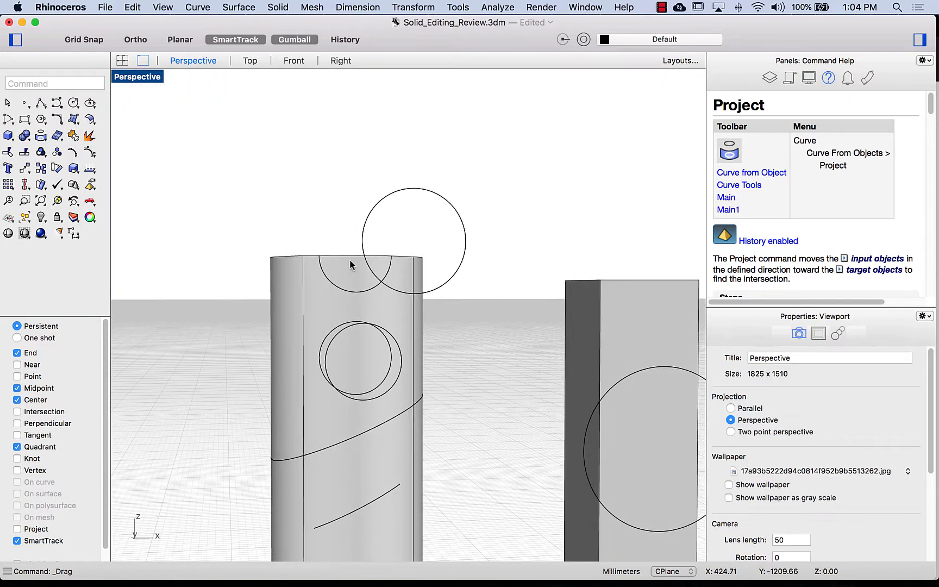
right_click_drag(477, 231, 421, 260)
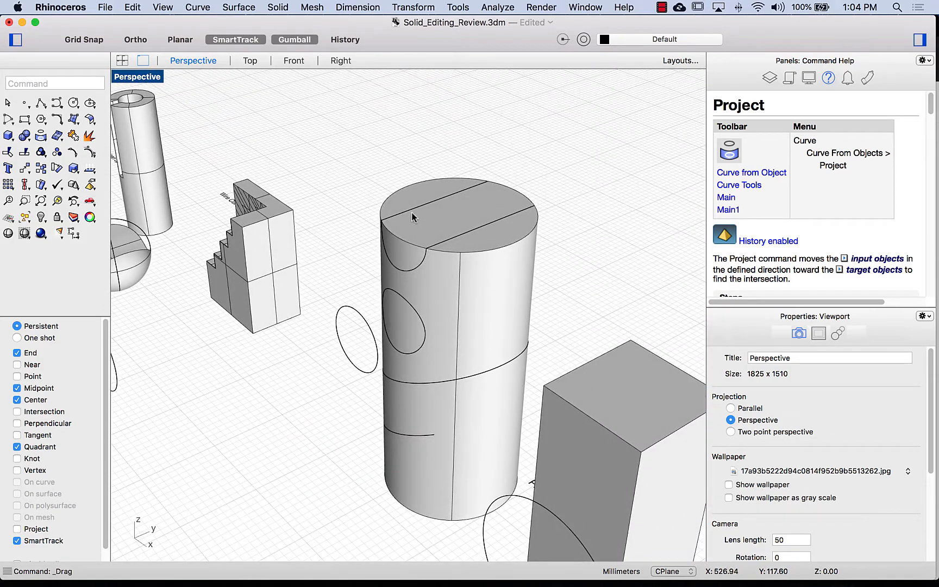
right_click_drag(529, 218, 438, 228)
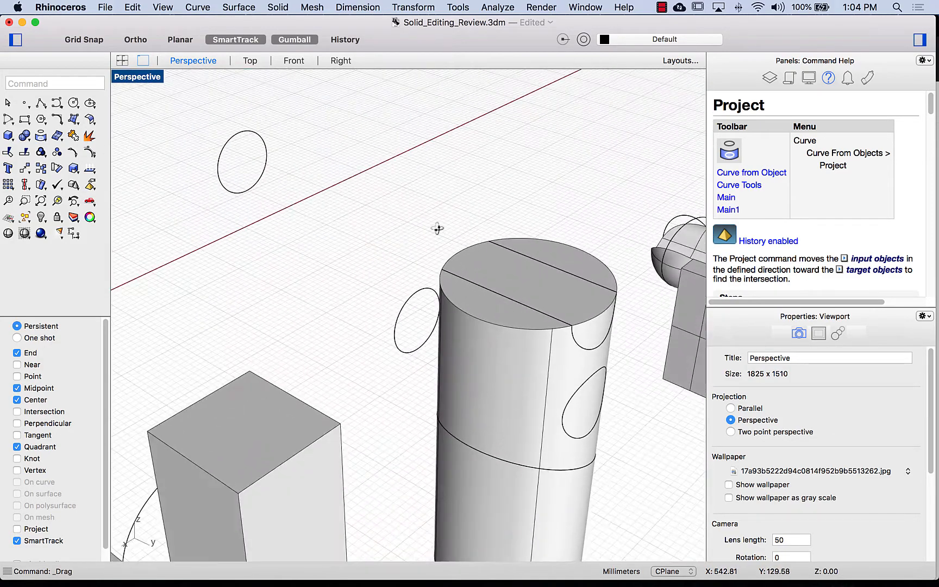
left_click(580, 350)
left_click(605, 366)
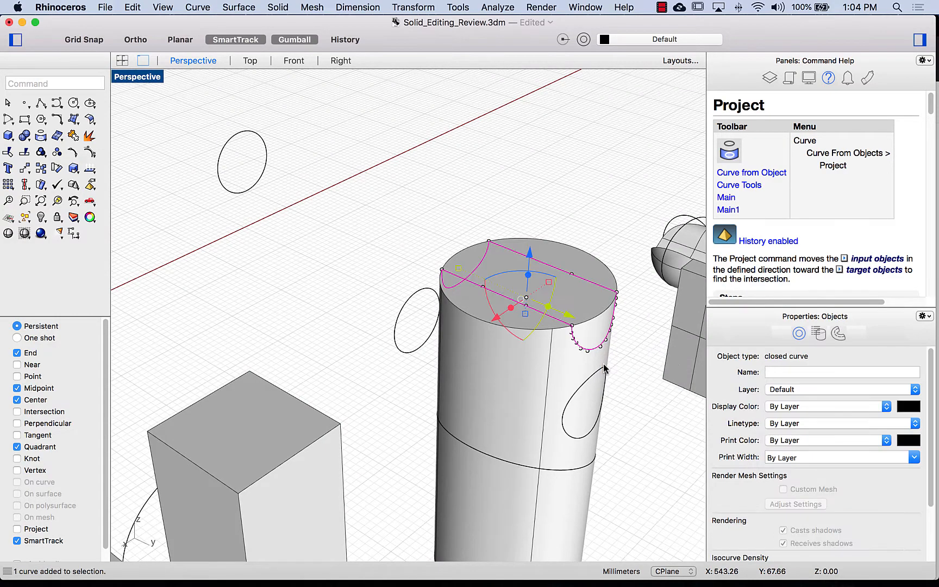
right_click_drag(405, 235, 543, 238)
left_click(496, 229)
right_click_drag(448, 253, 447, 299)
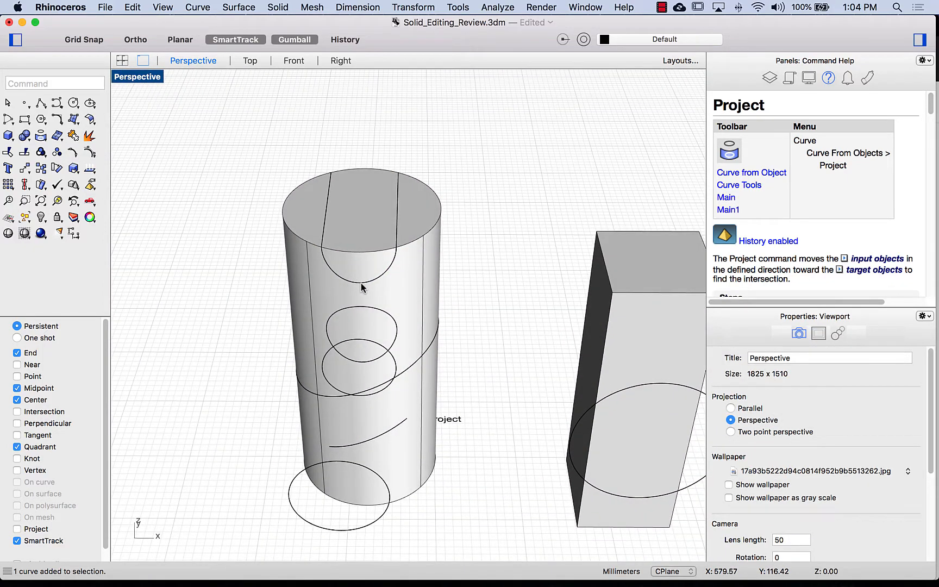
Step: Project the large circle onto the first rectangular box along the Front view direction and show all four viewports
right_click_drag(448, 257, 245, 91)
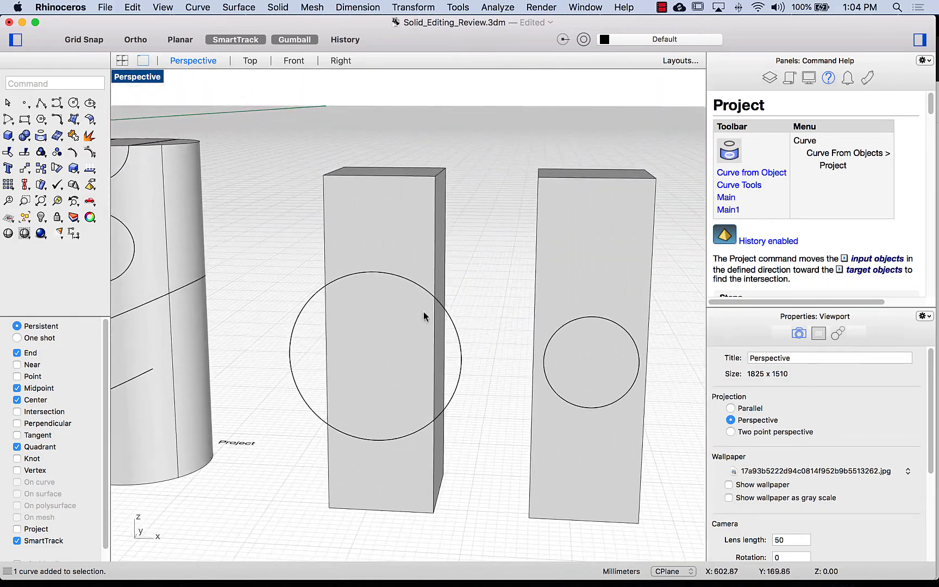
left_click(459, 348)
type("Project")
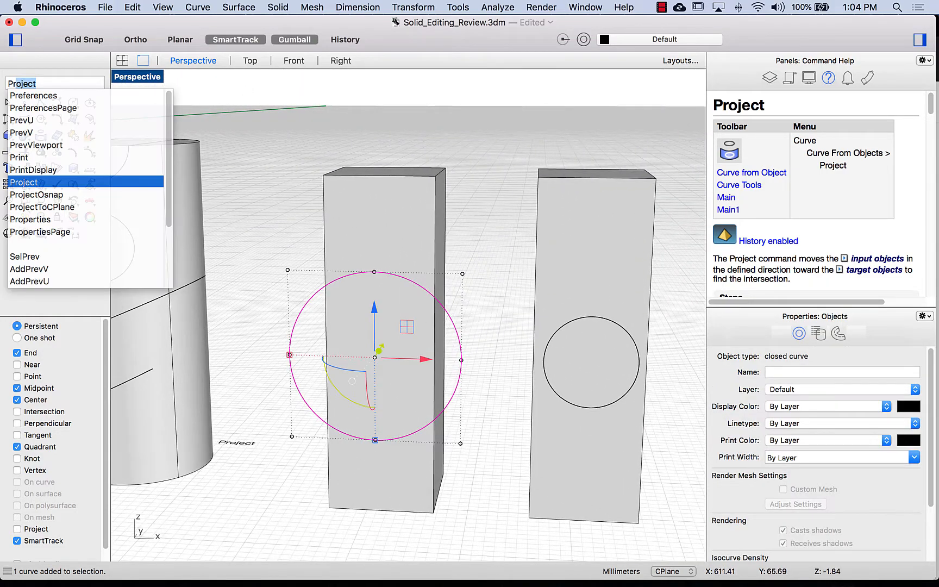
key("Return")
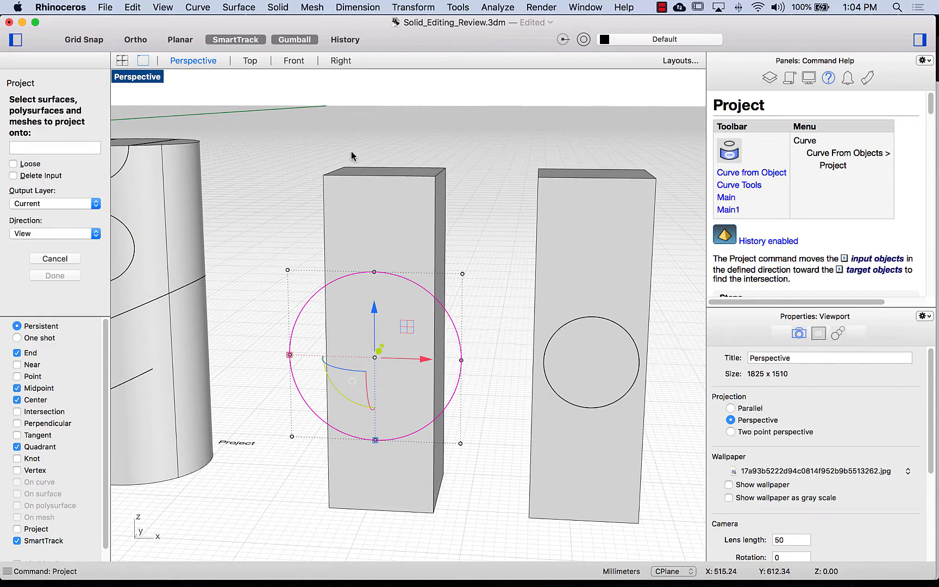
left_click(293, 60)
left_click(516, 237)
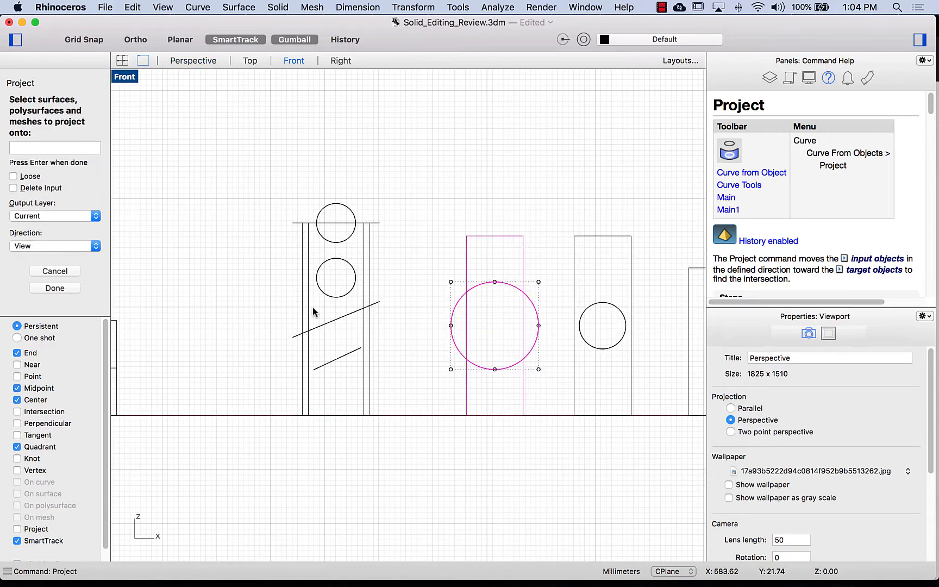
left_click(55, 288)
left_click(123, 61)
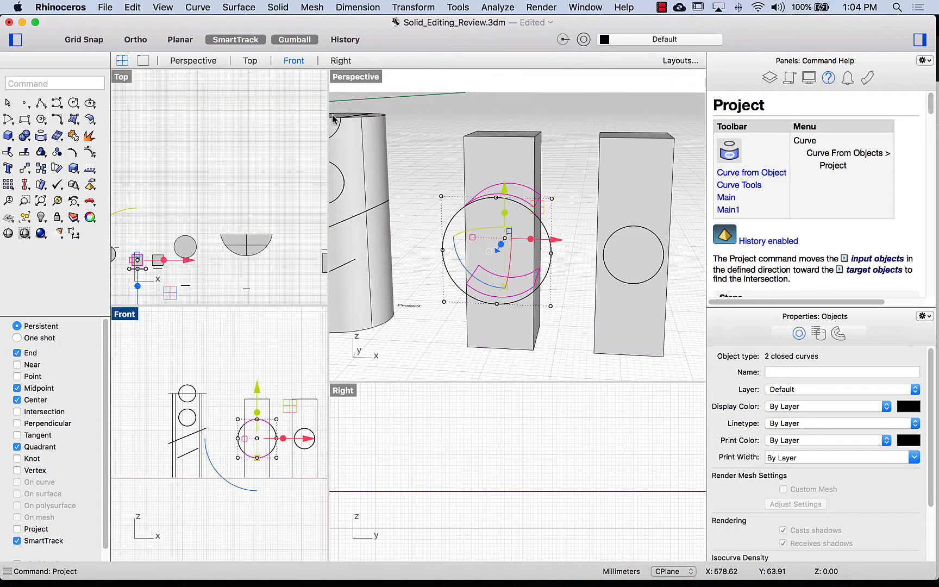
Step: Delete the original large circle in front of the box and check the curve projected onto its faces
left_click(551, 225)
left_click(551, 233)
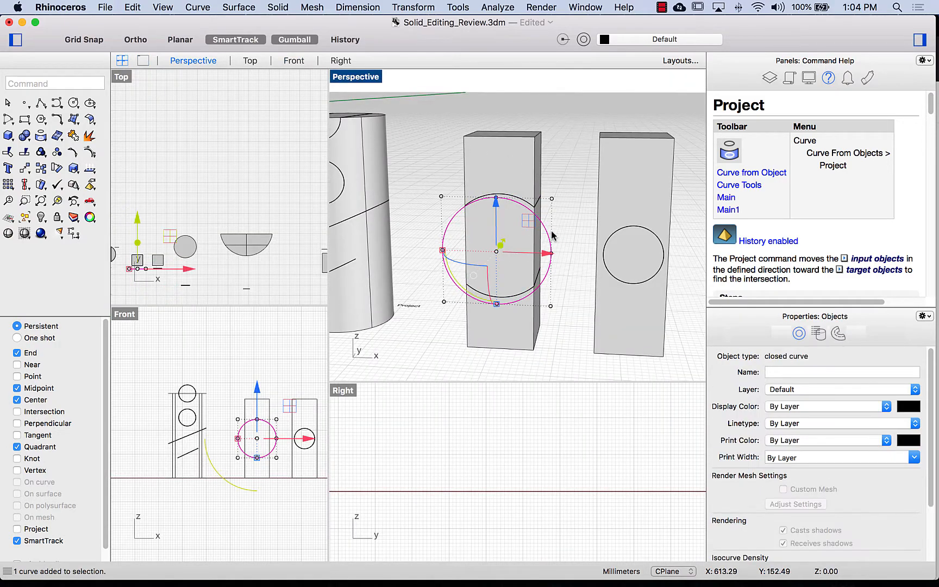
key("BackSpace")
right_click_drag(552, 236, 609, 233)
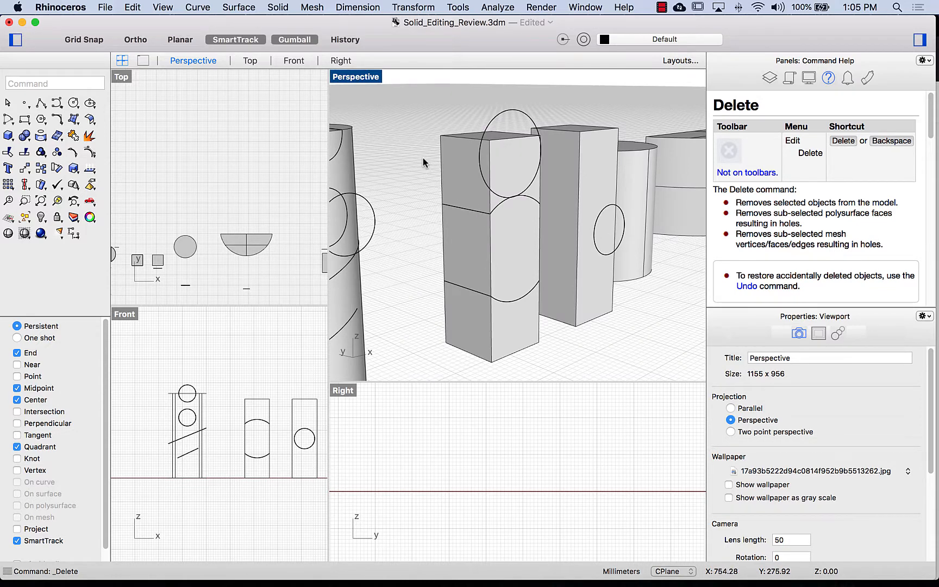
left_click(483, 213)
left_click(391, 183)
Step: Move the keyhole-shaped curve along Y closer to the front of the short, wide cylinder
right_click_drag(509, 229, 466, 315)
right_click_drag(521, 337, 395, 207)
right_click_drag(565, 264, 602, 307)
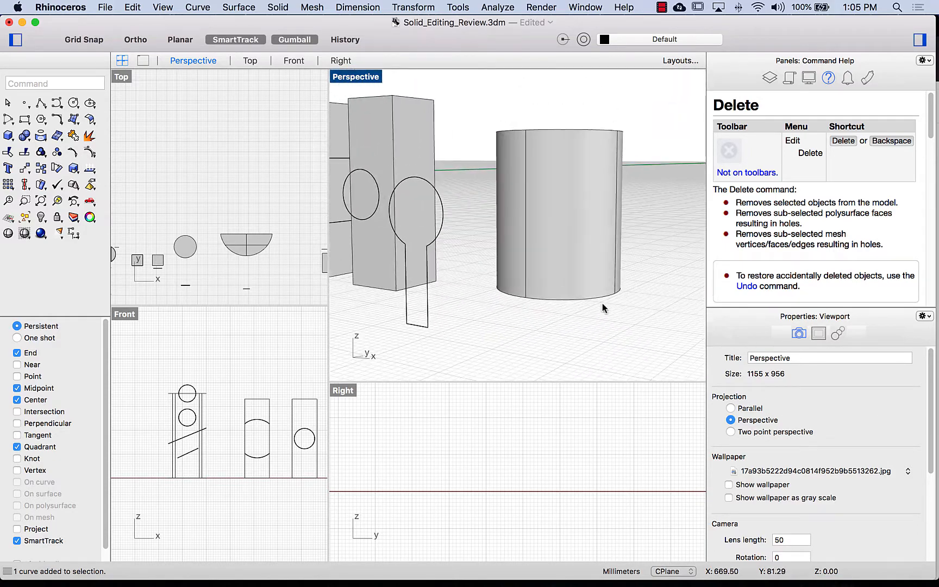
mouse_move(585, 257)
right_mouse_down()
mouse_move(585, 279)
mouse_move(536, 267)
mouse_move(560, 205)
mouse_move(587, 261)
right_mouse_up()
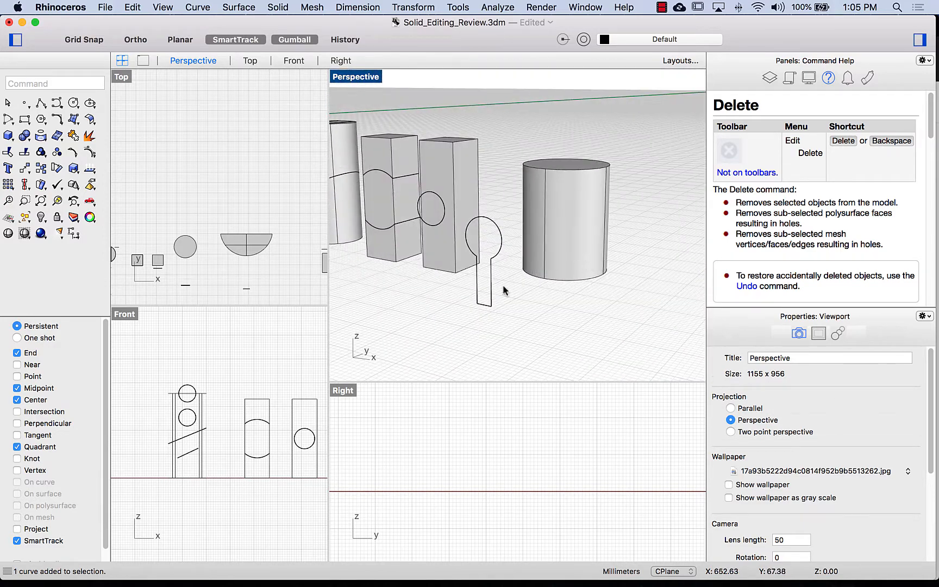
left_click_drag(492, 294, 567, 236)
right_click_drag(608, 310, 541, 314)
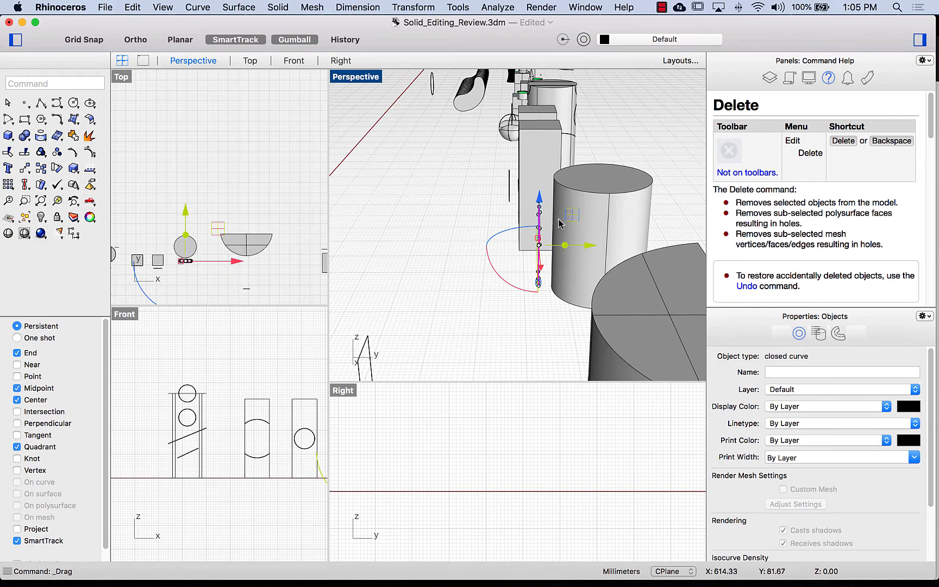
right_click_drag(449, 280, 544, 322)
Step: Project the keyhole curve onto the short cylinder along the Front view direction and show it in Perspective
left_click(549, 346)
left_click(535, 292)
type("Project")
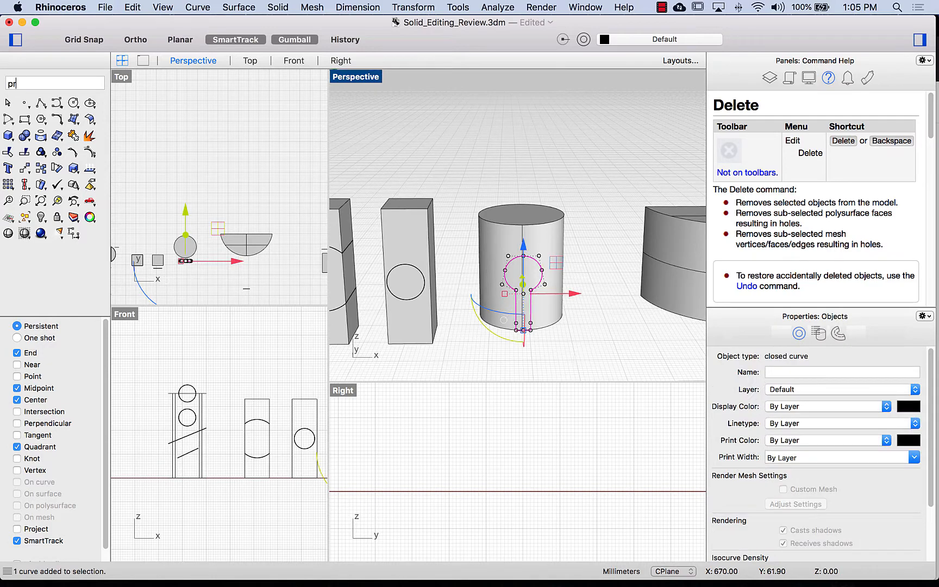
key("Return")
left_click(301, 58)
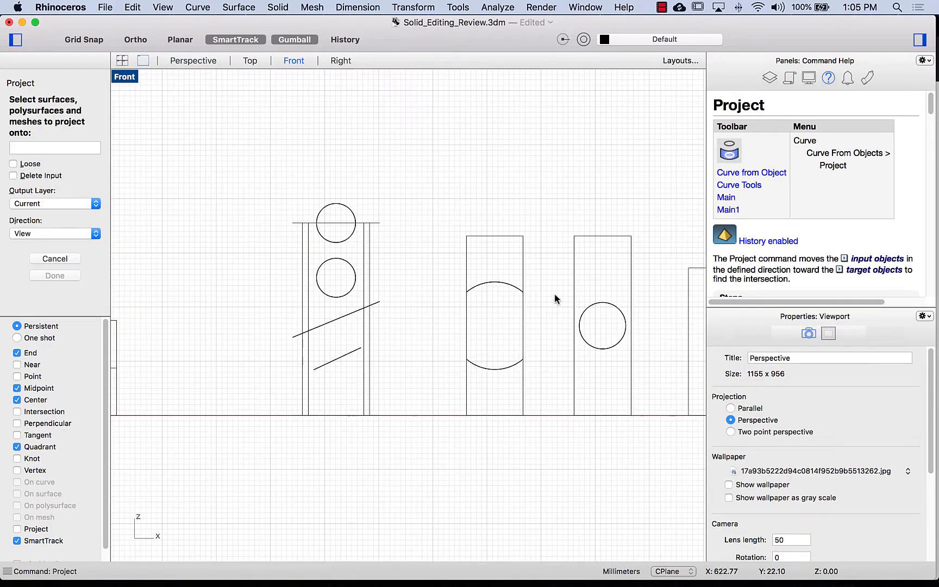
right_click_drag(691, 296, 393, 305)
left_click(425, 278)
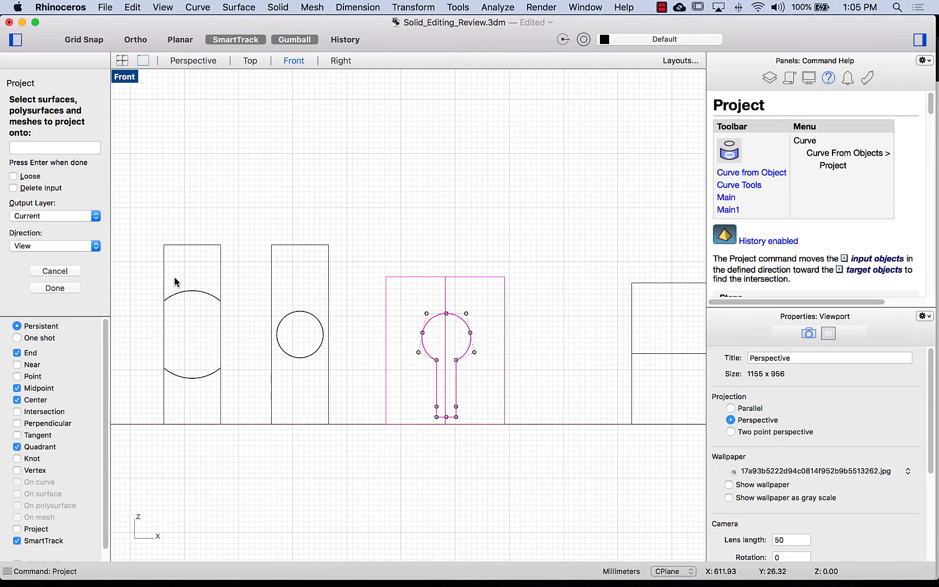
left_click(70, 291)
left_click(190, 60)
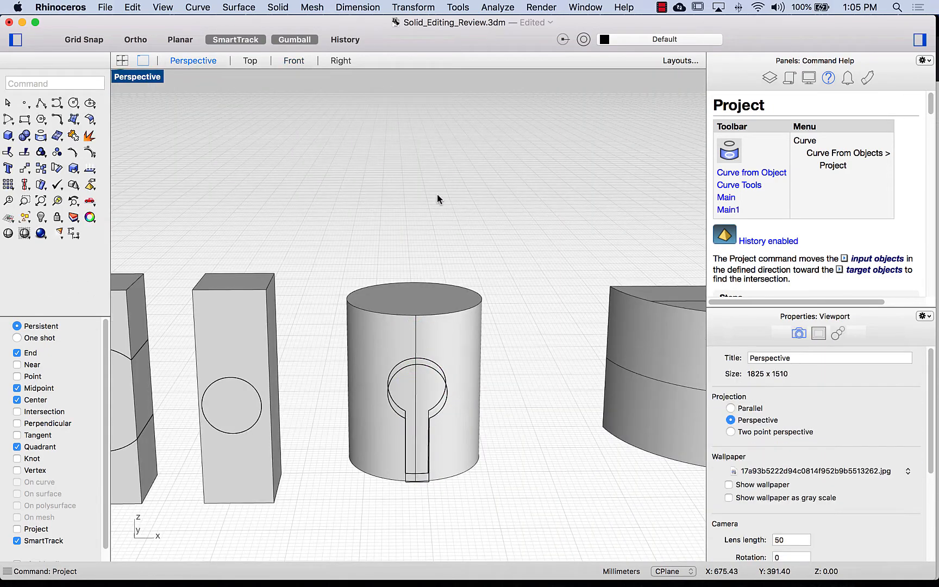
Step: Delete the original keyhole curve in front of the cylinder
right_click_drag(490, 240, 436, 384)
left_click(429, 474)
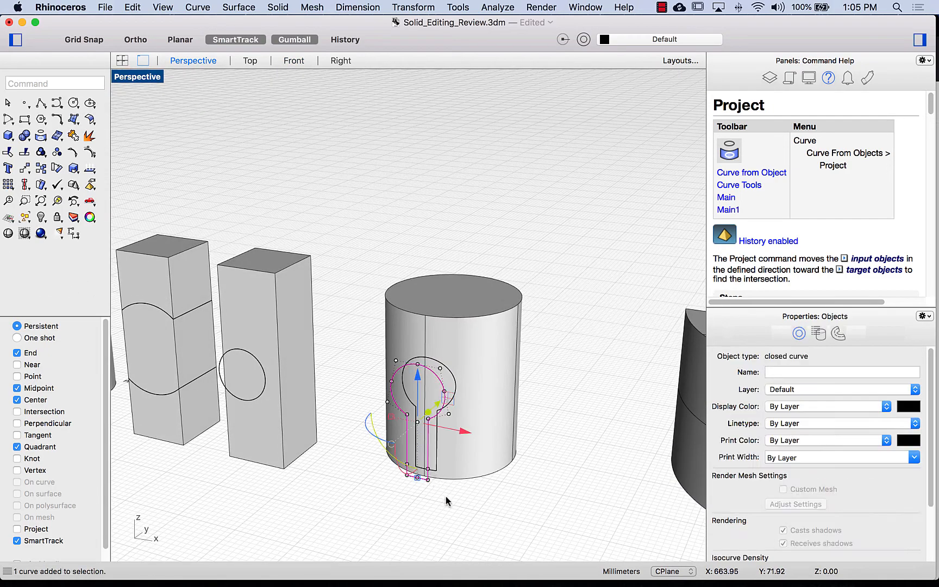
key("Delete")
Step: Delete the keyhole curve projected onto the rear side of the cylinder
right_click_drag(447, 494, 344, 500)
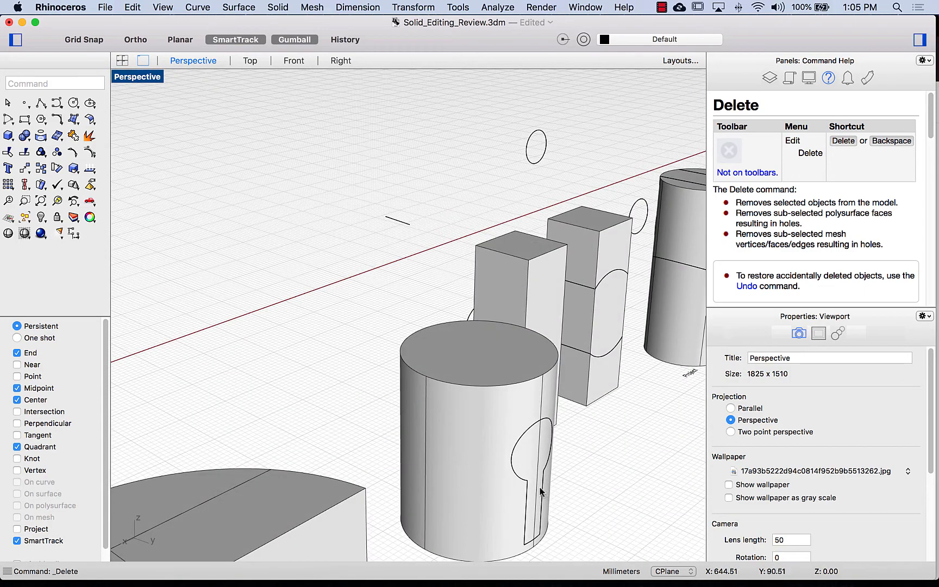
left_click(525, 495)
left_click(577, 448)
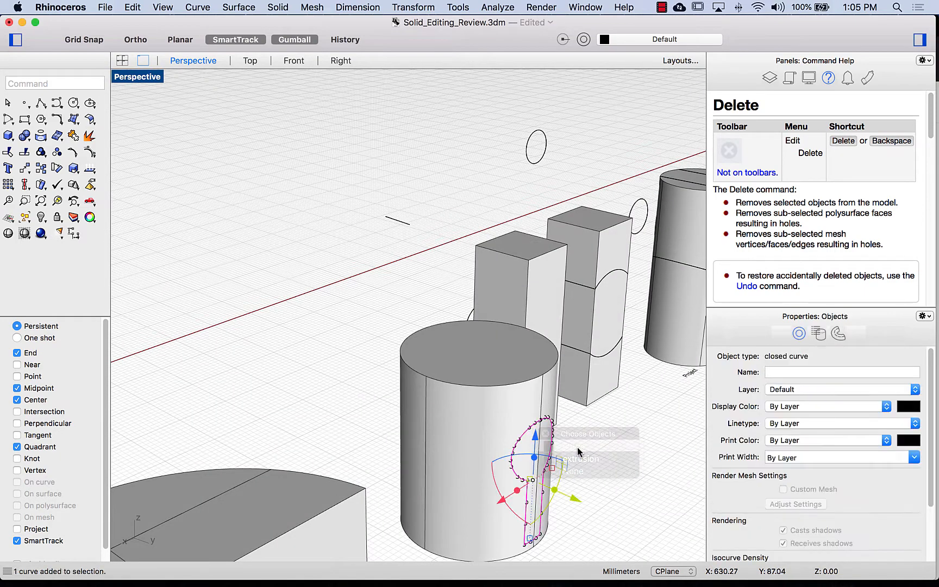
type("Project")
key("Return")
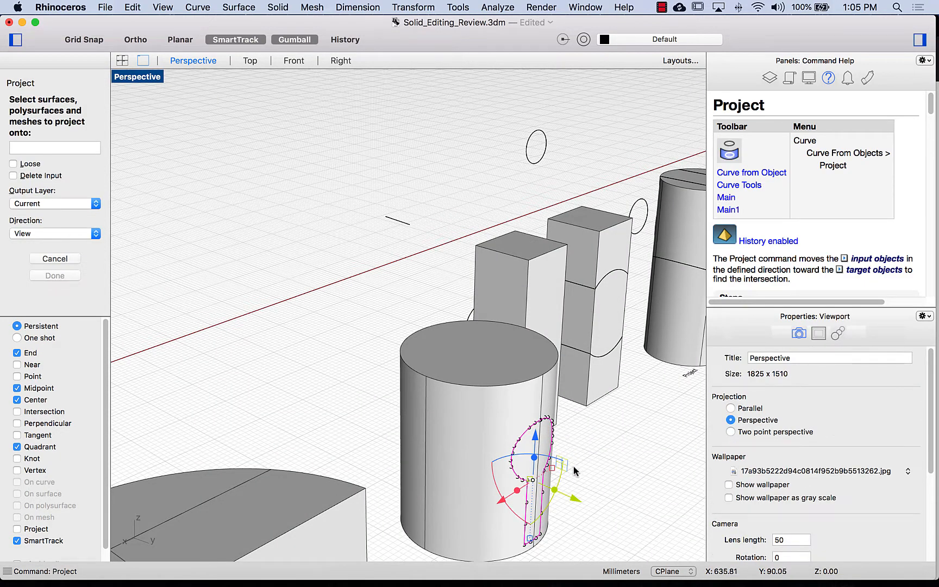
key("Escape")
key("Delete")
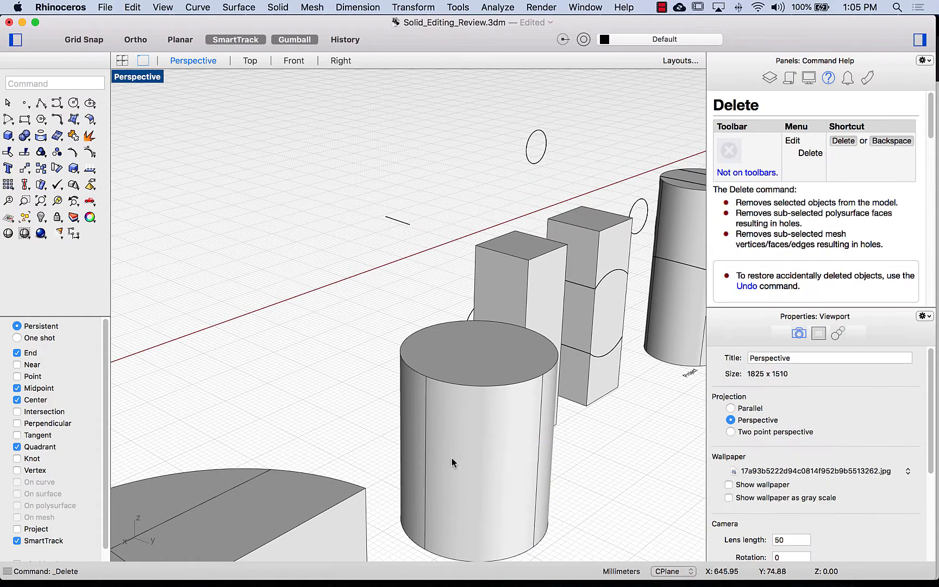
Step: Move the remaining projected keyhole curve along Y off the front surface of the cylinder
right_click_drag(452, 457, 572, 452)
left_click(438, 478)
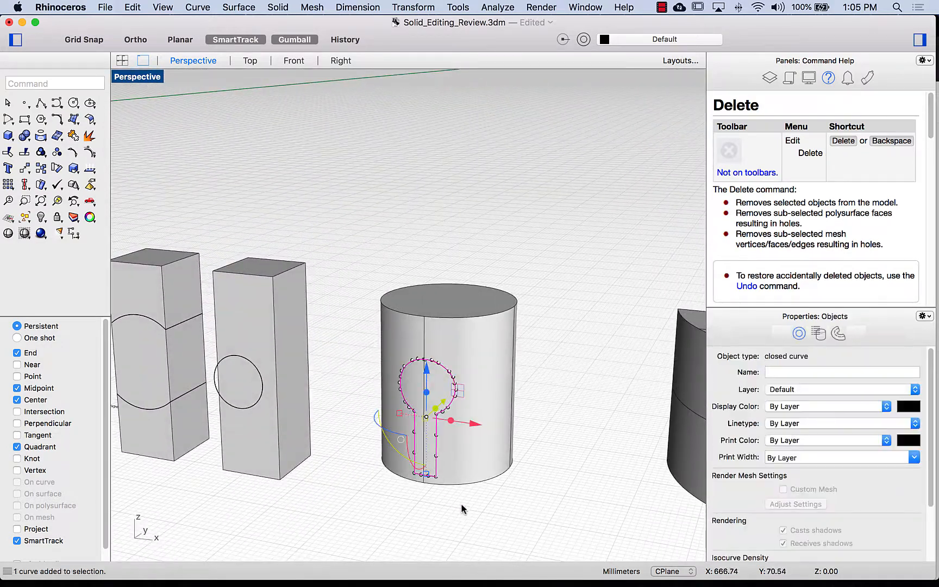
left_click_drag(444, 402, 424, 420)
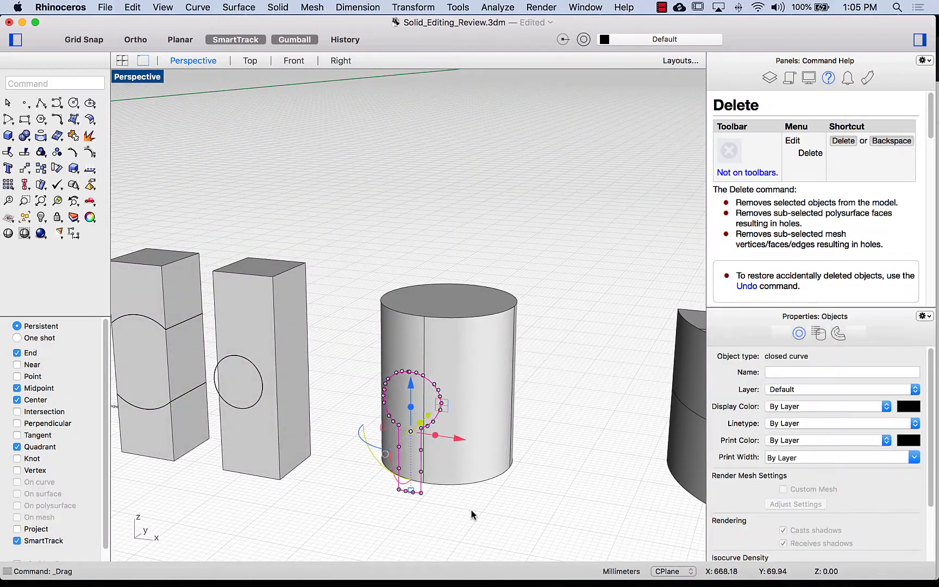
right_click_drag(470, 510, 425, 434)
Step: Try extruding the keyhole curve along Y all the way through the cylinder, and undo that extrusion
left_click_drag(423, 419, 601, 350)
right_click_drag(461, 524, 443, 522)
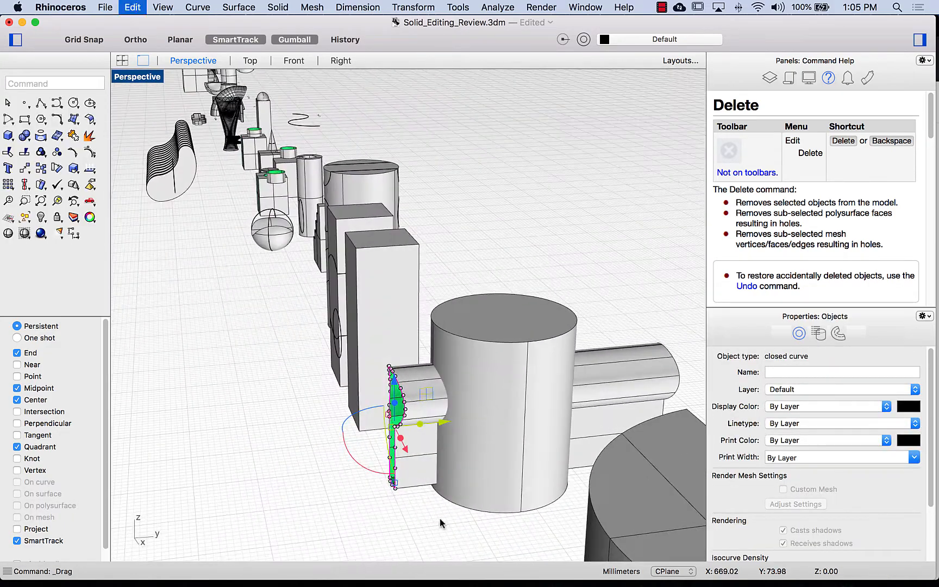
key("super+z")
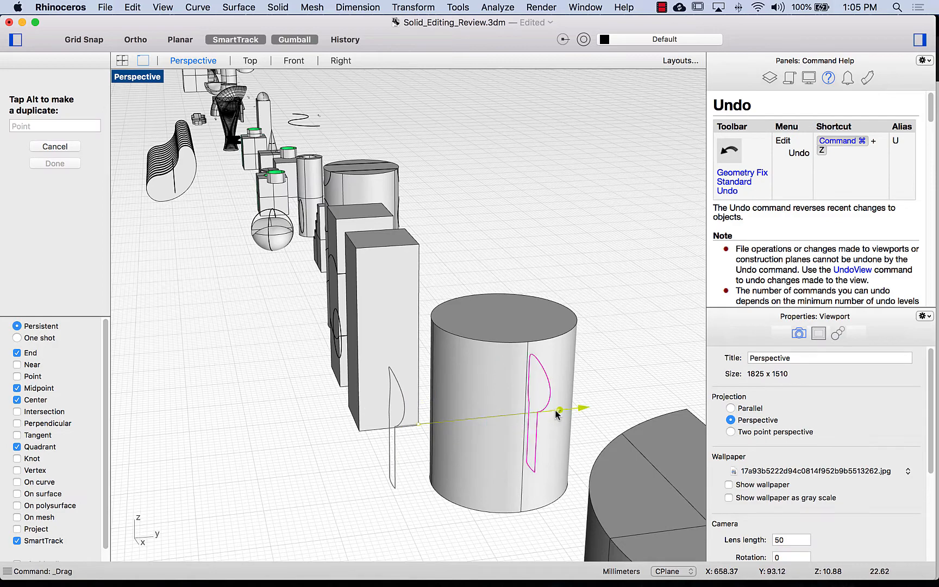
Step: Extrude the keyhole curve along Y so that it ends partway inside the cylinder
left_click_drag(540, 416, 437, 526)
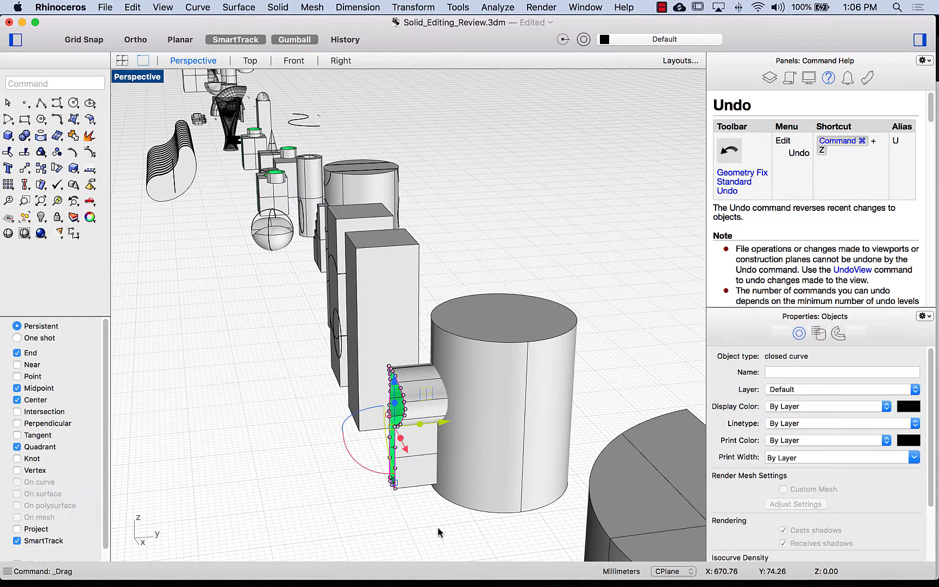
left_click(400, 536)
right_click_drag(400, 536, 424, 535)
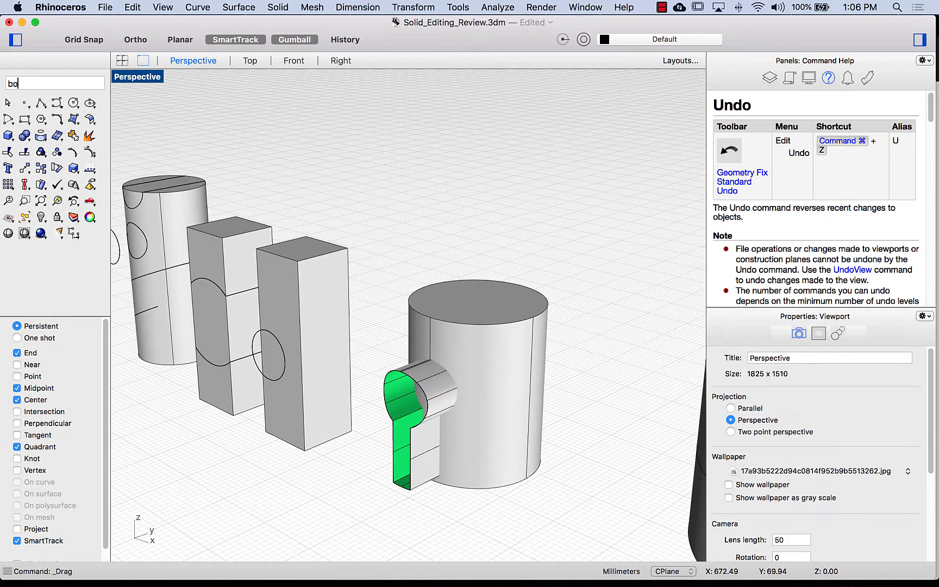
Step: Use BooleanSplit to split the short cylinder with the keyhole extrusion as the cutting object
key("Return")
left_click(485, 471)
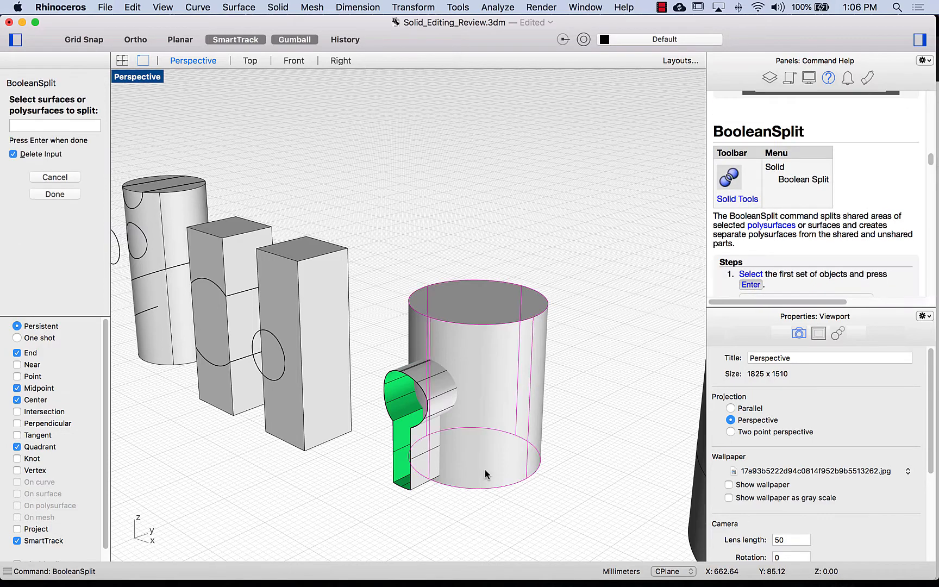
key("Return")
left_click(397, 429)
key("Return")
Step: Delete the keyhole extrusion that served as the cutting object for the short cylinder
left_click(344, 431)
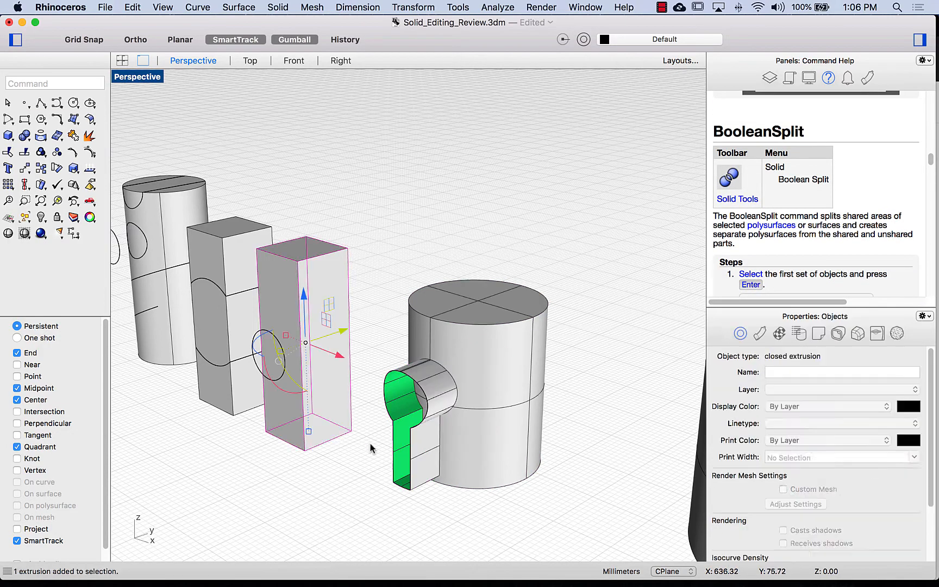
left_click(404, 480)
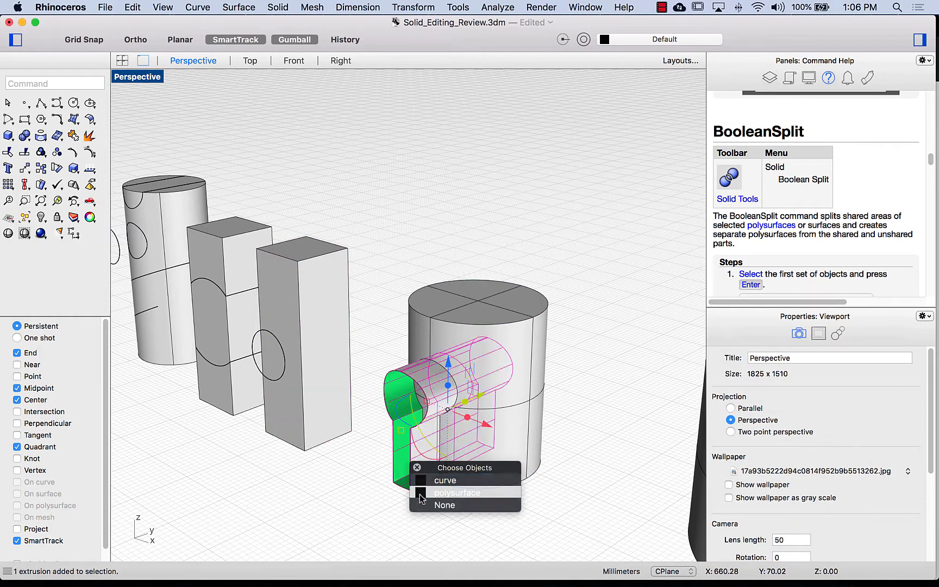
left_click(420, 494)
key("Delete")
right_click_drag(386, 495, 348, 482)
Step: Delete the keyhole-shaped piece split out of the short cylinder and the leftover keyhole curve
left_click(438, 378)
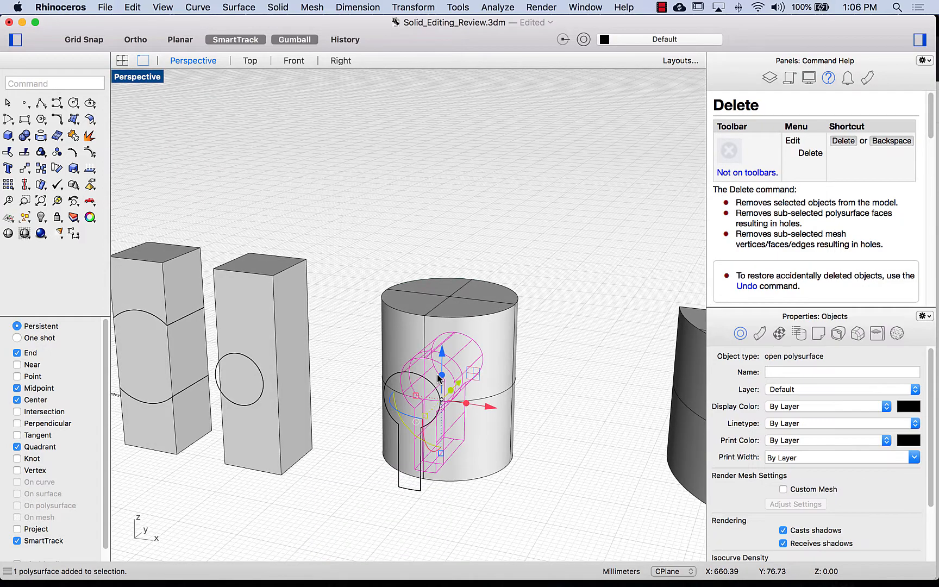
key("Delete")
left_click(441, 400)
key("Delete")
mouse_move(463, 462)
right_mouse_down()
mouse_move(468, 449)
mouse_move(505, 432)
mouse_move(485, 412)
mouse_move(463, 465)
right_mouse_up()
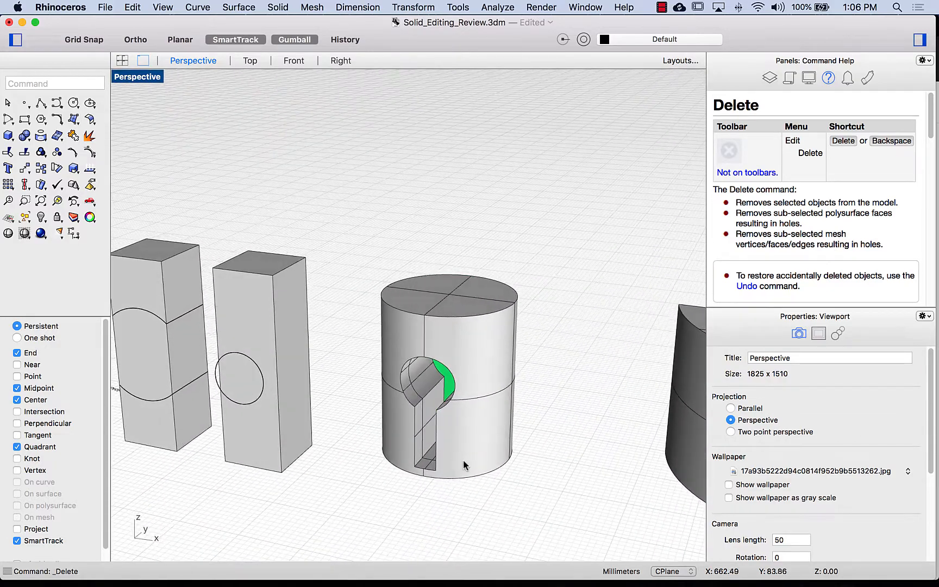
scroll(467, 438, "down", 5)
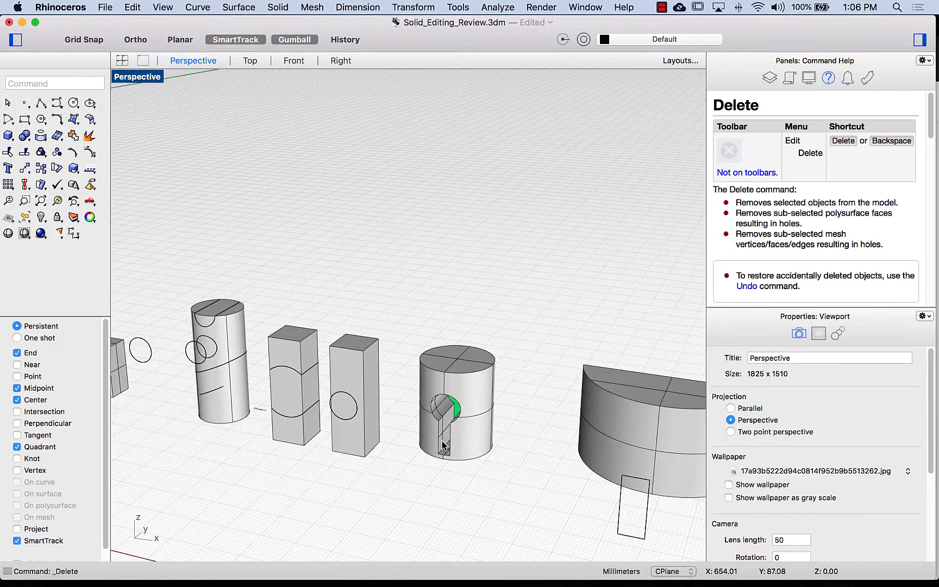
right_click_drag(455, 430, 390, 447, "shift")
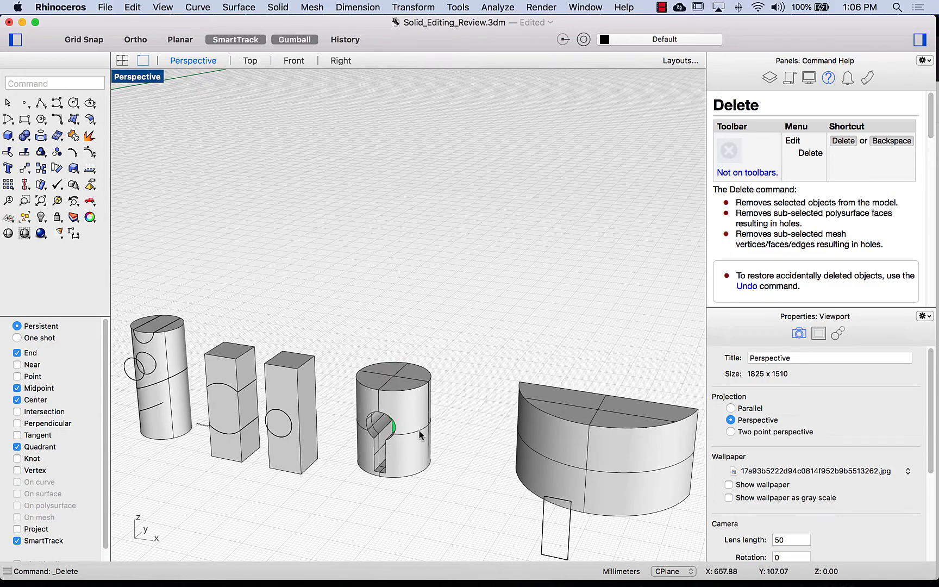
right_click_drag(431, 421, 342, 399, "shift")
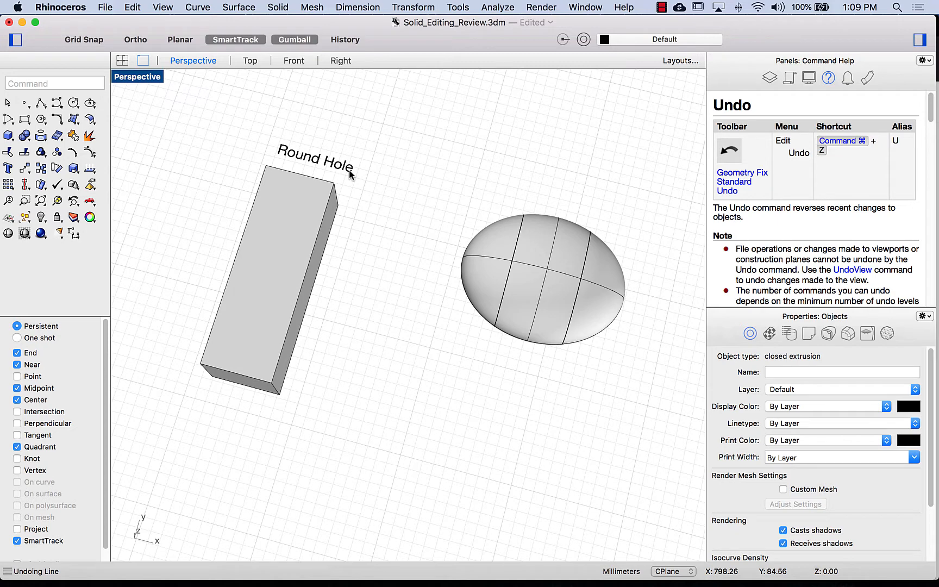
Step: Draw a lengthwise and a crosswise centre line between the edge midpoints on the top face of the Round Hole box
type("e")
key("Return")
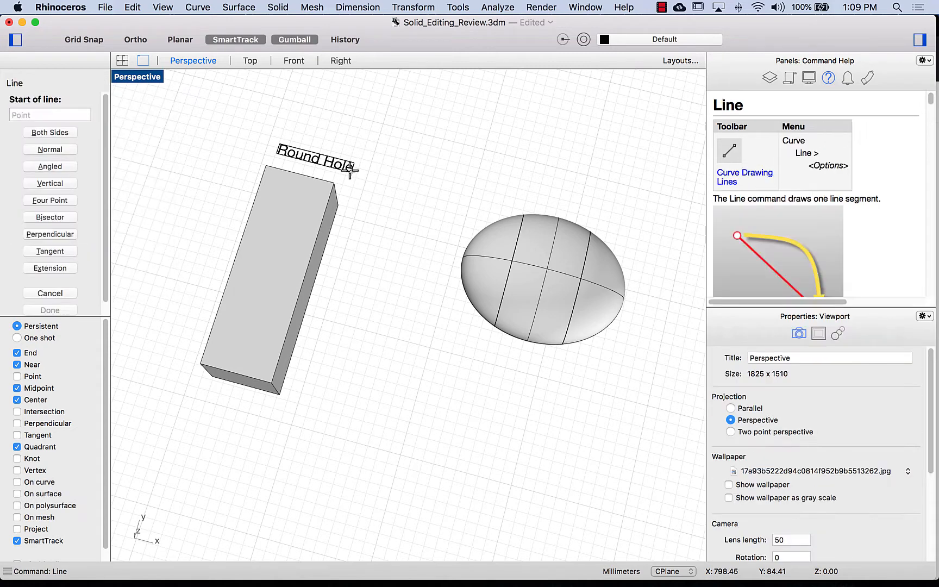
left_click(300, 174)
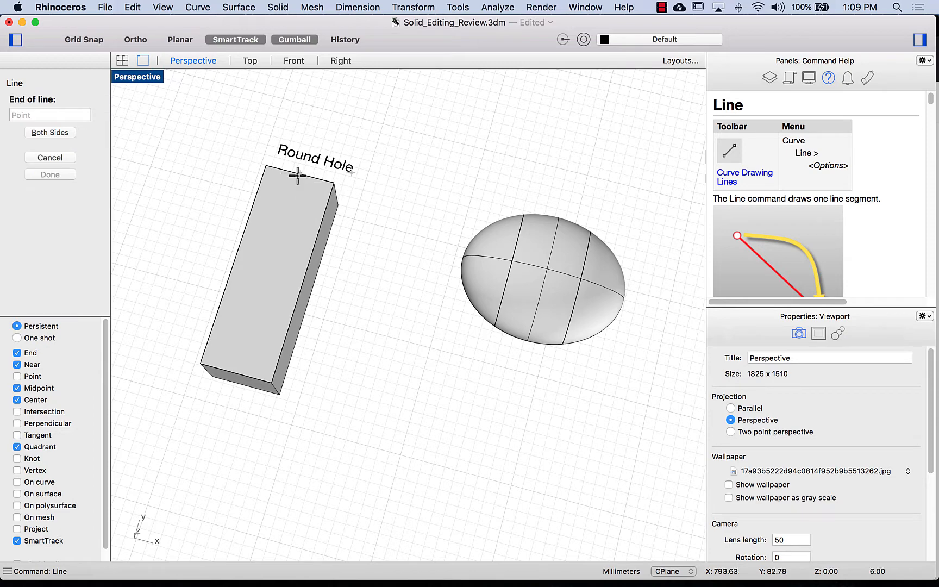
left_click(236, 373)
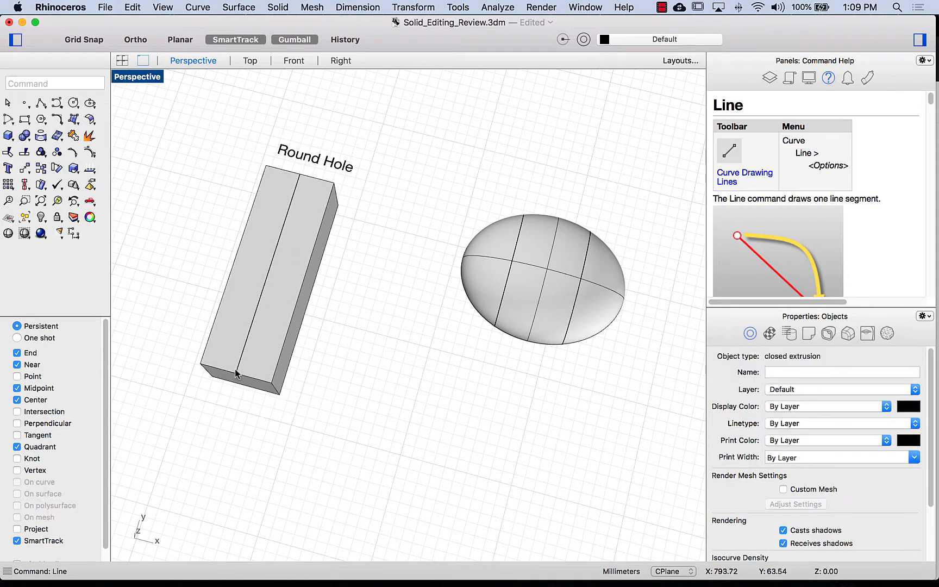
key("Return")
left_click(235, 264)
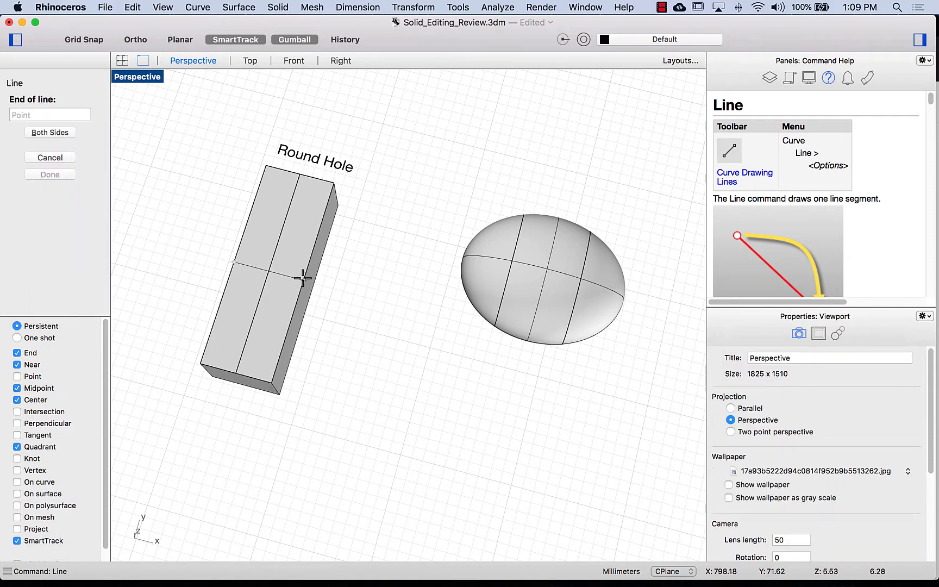
left_click(303, 279)
Step: Draw two more crosswise lines on the box's top face, one about midway between the centre and each end
right_click_drag(289, 301, 349, 327)
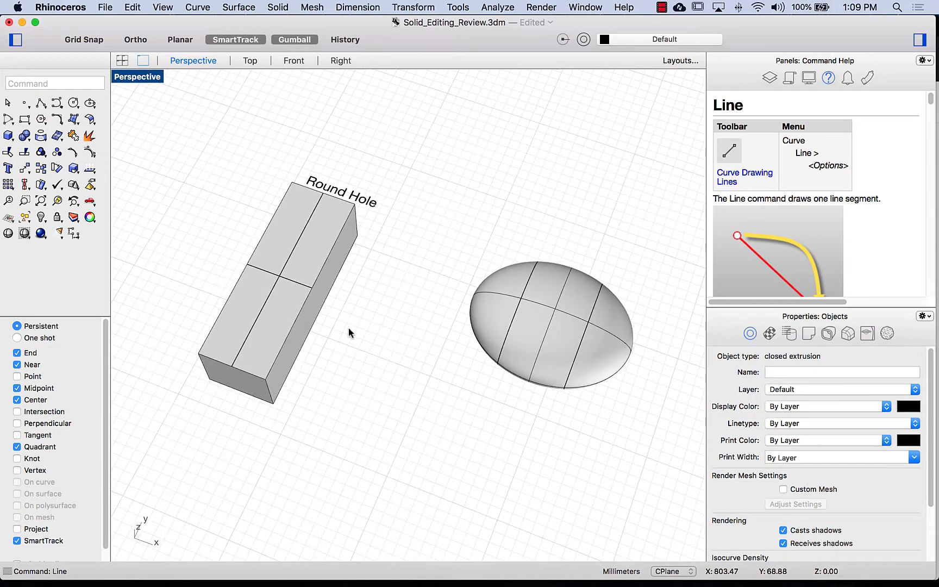
key("Return")
left_click(274, 215)
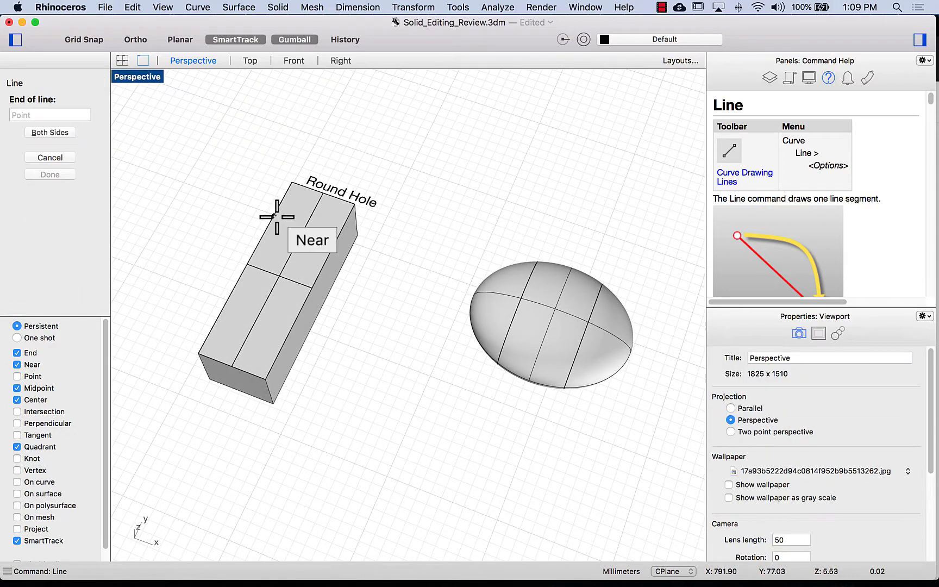
left_click(333, 240)
key("Return")
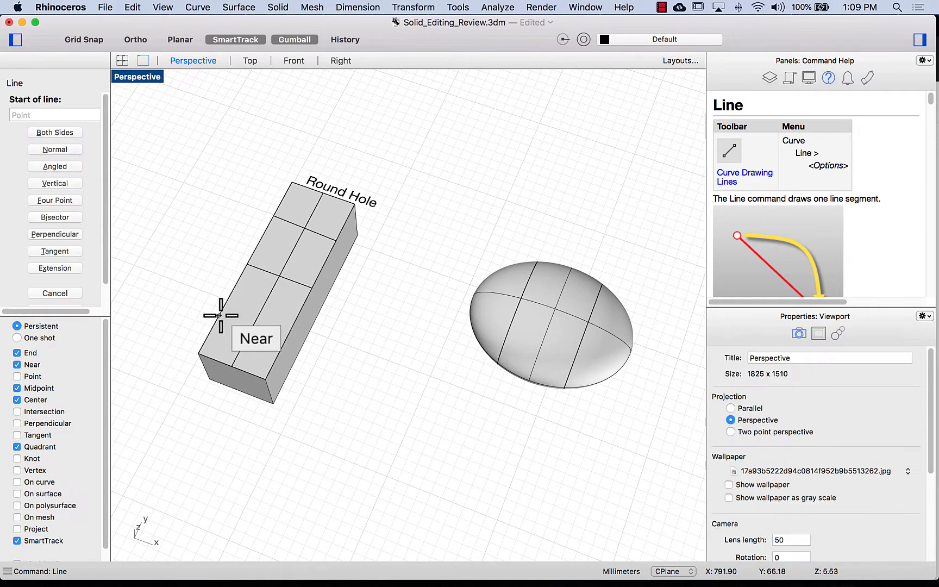
left_click(220, 315)
left_click(284, 339)
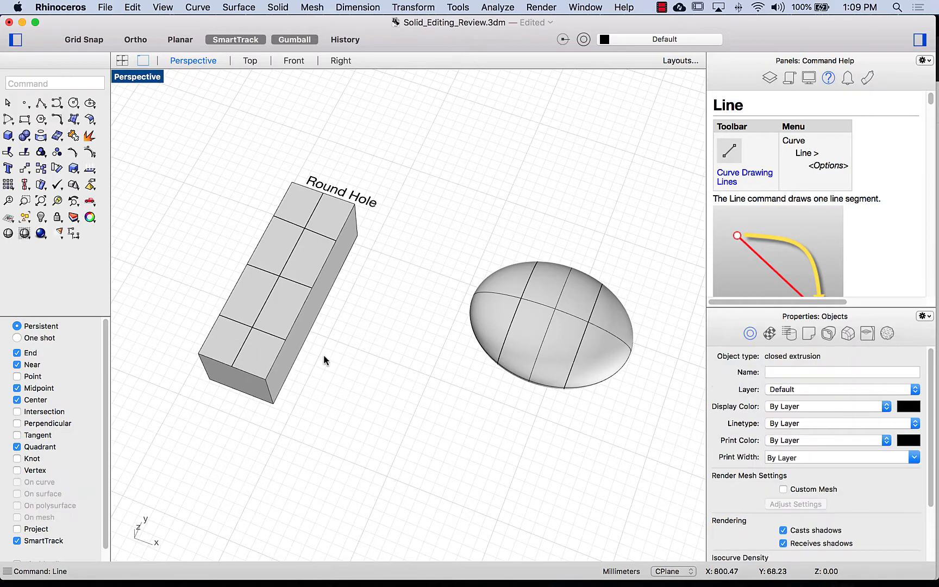
Step: Cut two blind round holes of radius 1 in the top face, centred on the near and middle line intersections, using RoundHole
type("roun")
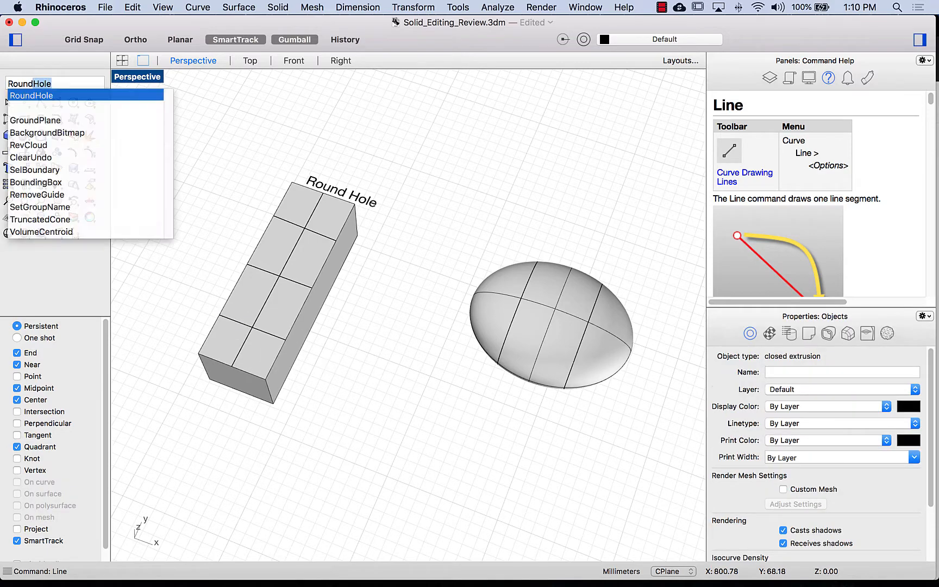
key("Return")
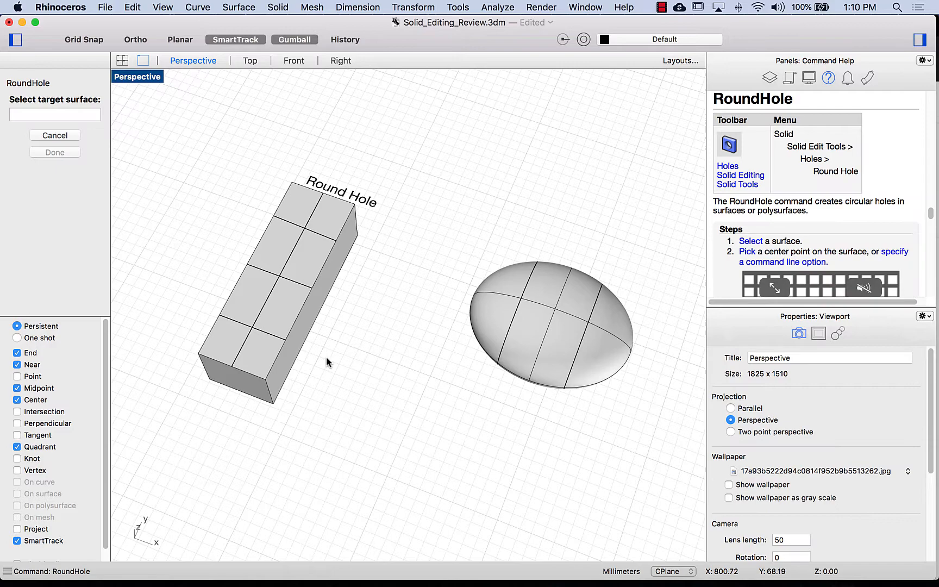
left_click(269, 360)
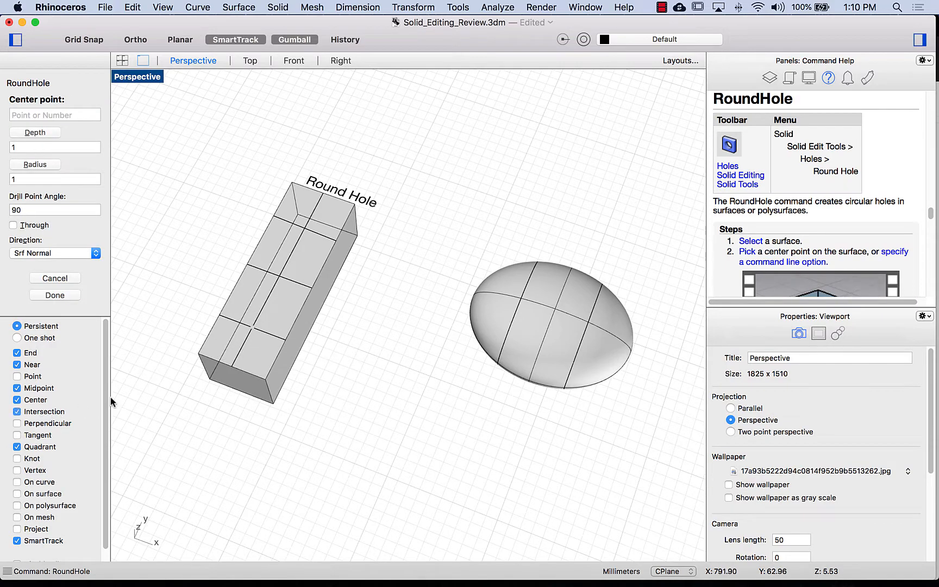
left_click(253, 330)
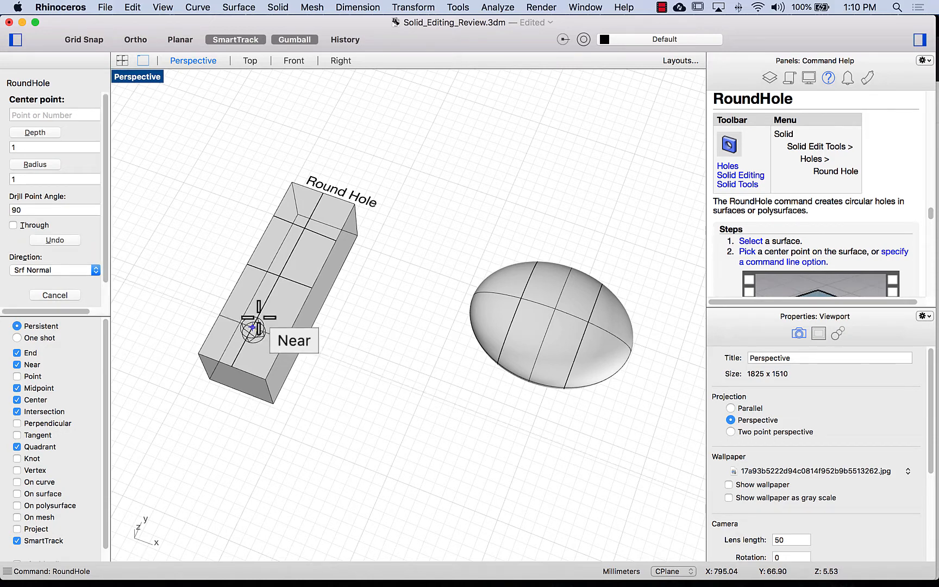
left_click(280, 279)
left_click(220, 317)
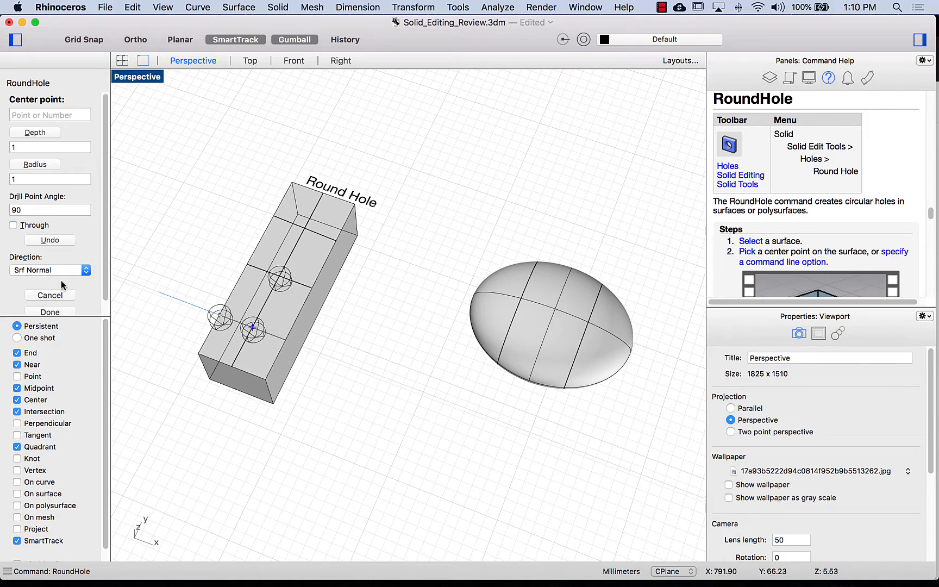
left_click(66, 296)
right_click_drag(219, 309, 287, 307)
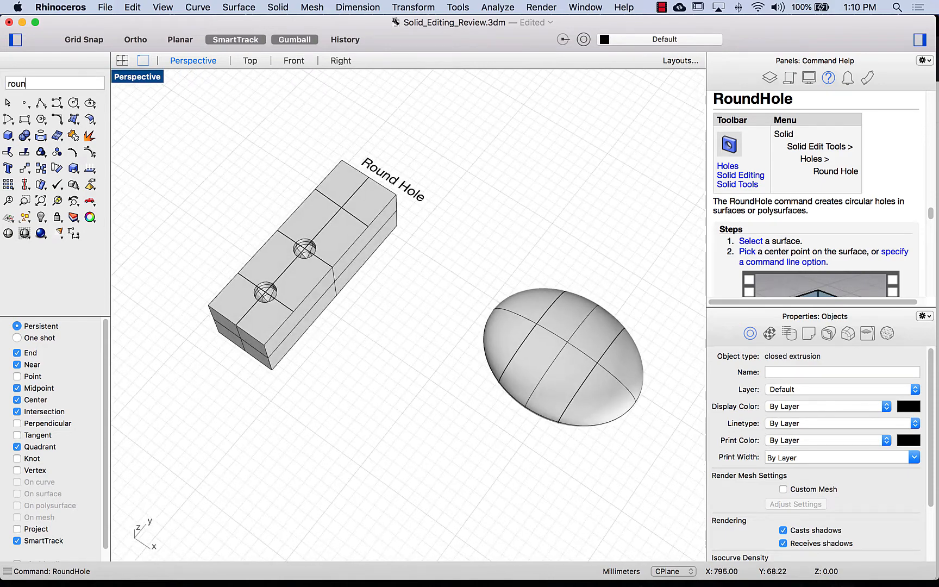
Step: Cut a through round hole of radius 1 at the remaining line intersection on the box's top face
type("dHole")
key("Return")
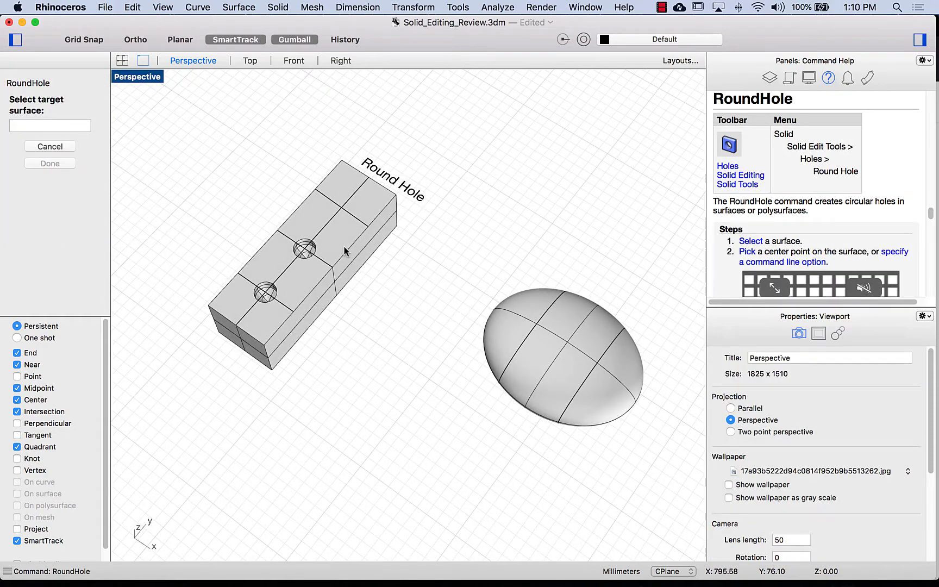
left_click(345, 249)
left_click(363, 265)
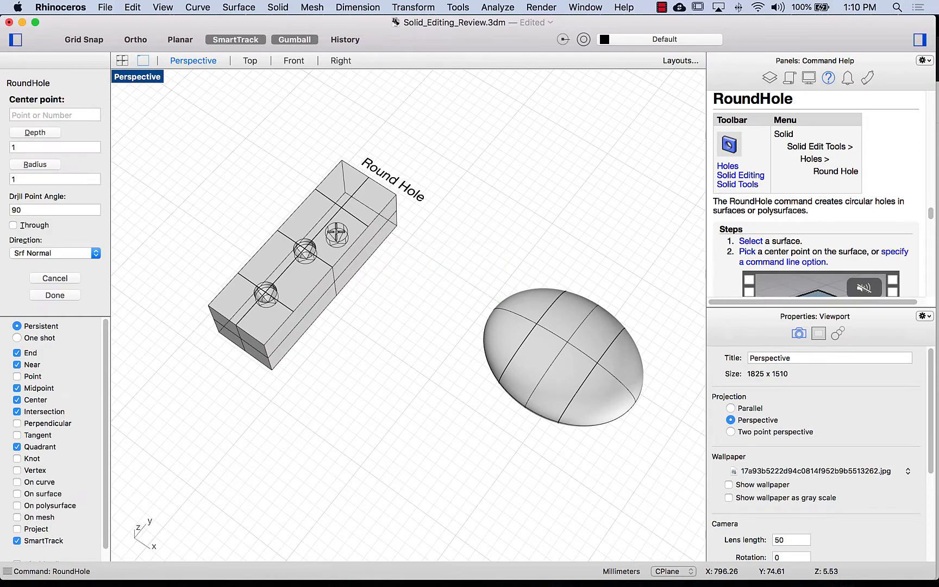
left_click(13, 226)
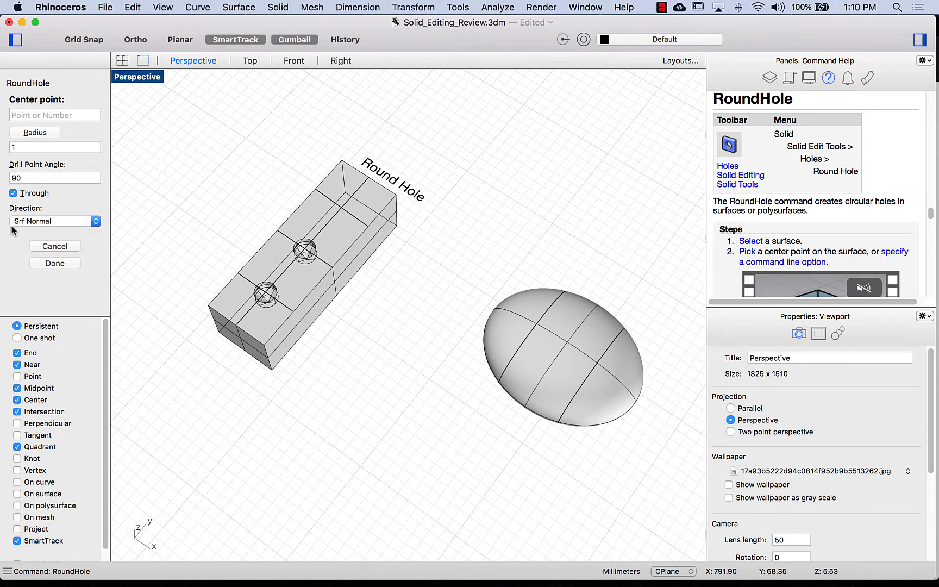
left_click(342, 207)
left_click(54, 280)
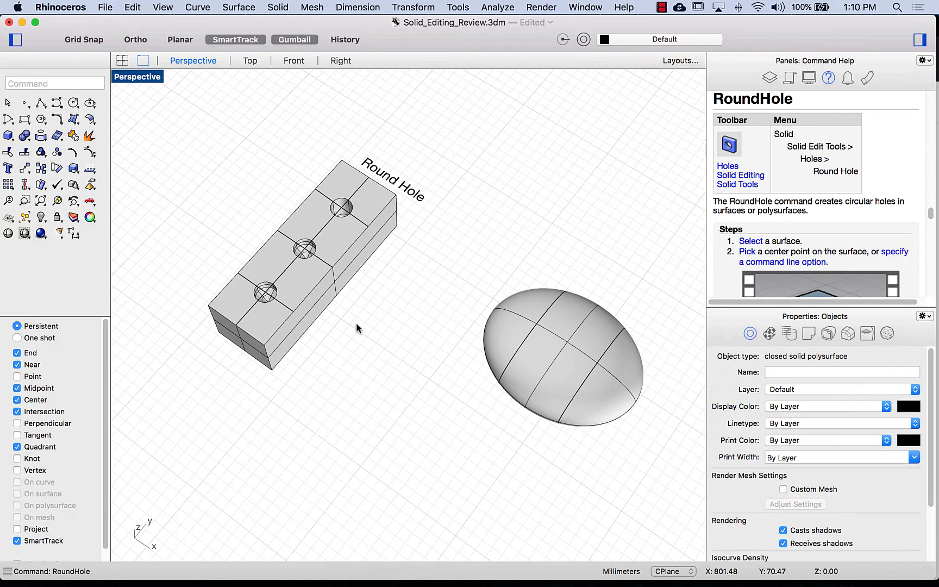
Step: Cut two blind round holes of radius 1 and depth 1 side by side in the box's long side face
right_click_drag(356, 327, 335, 299)
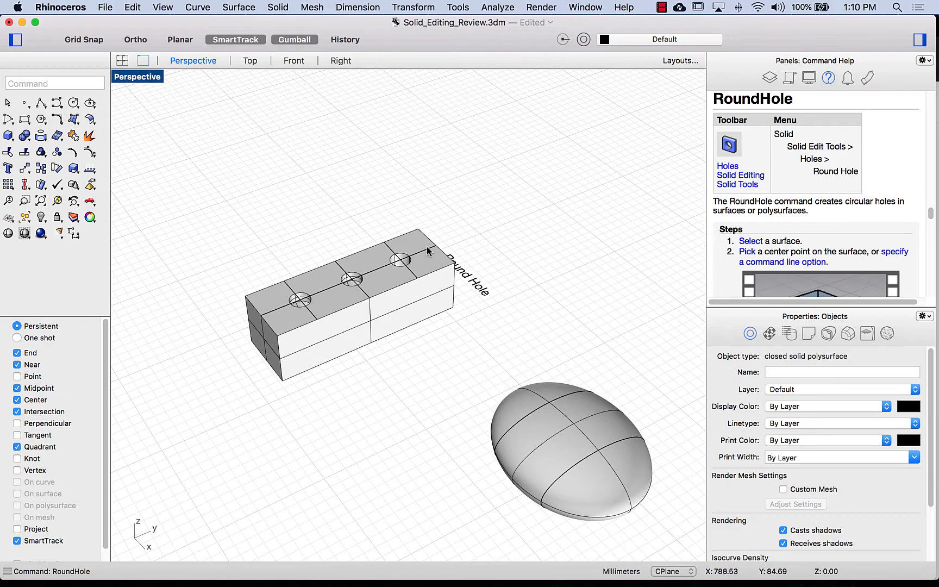
right_click_drag(428, 327, 434, 322)
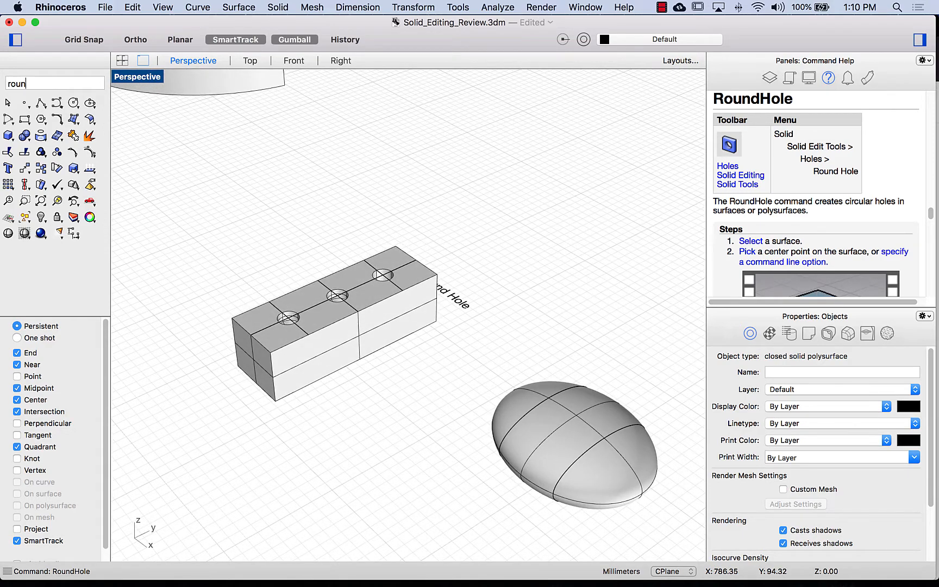
key("Return")
right_click_drag(487, 232, 354, 364)
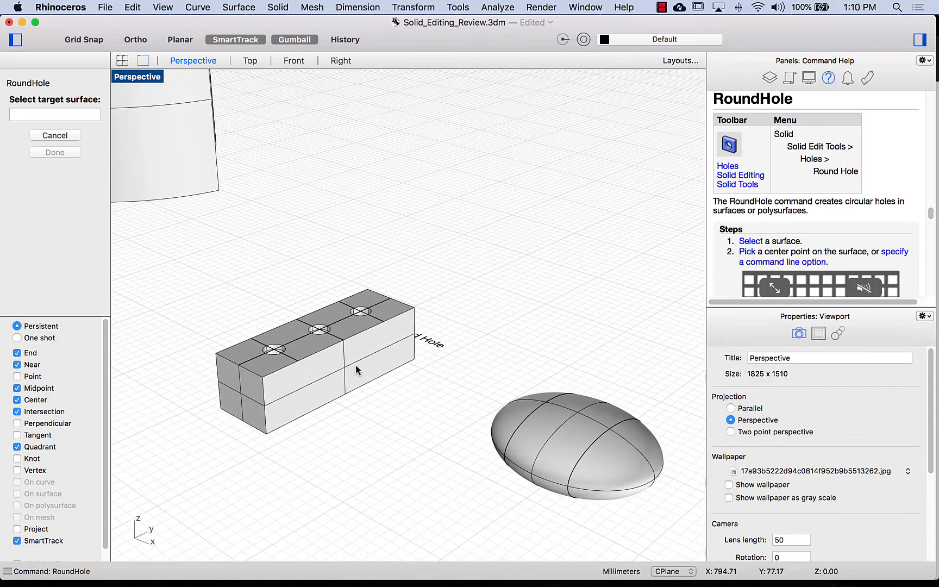
left_click(356, 366)
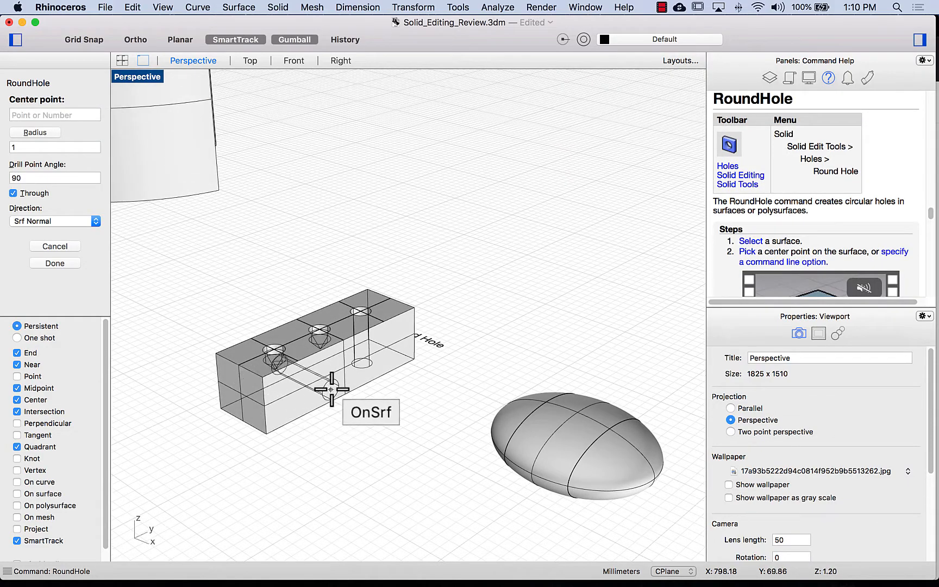
left_click(12, 194)
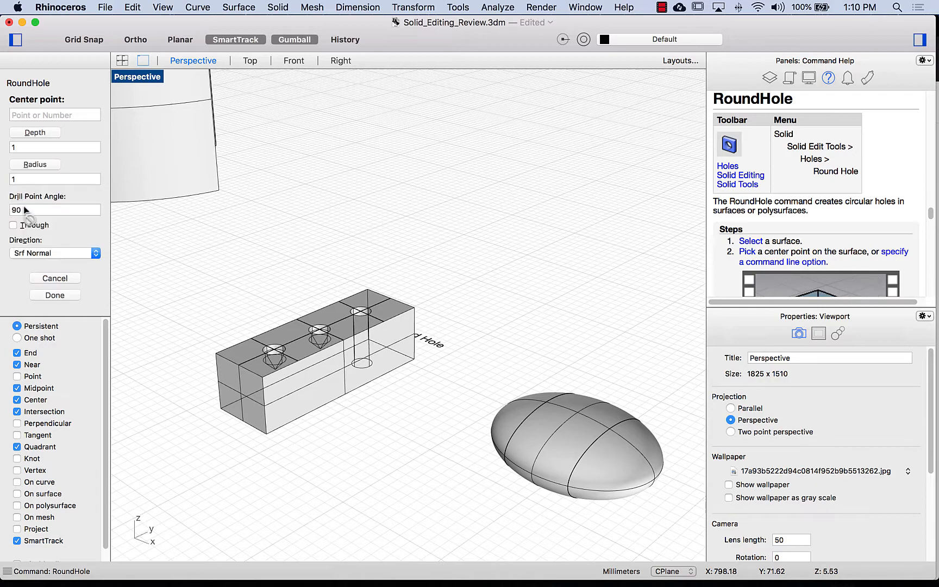
left_click(293, 396)
left_click(322, 381)
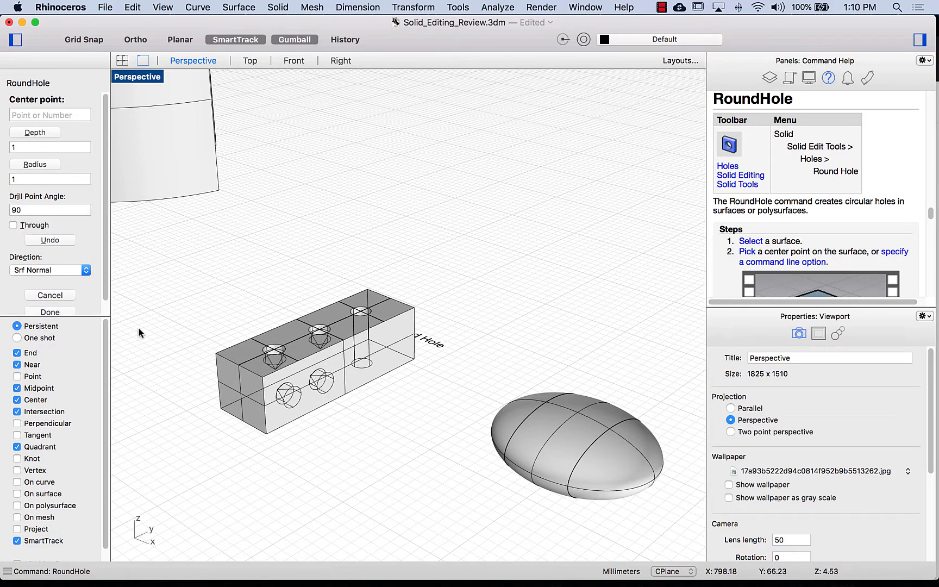
left_click(50, 312)
Step: Try to cut a round hole of radius 1 and depth 1 near the centre of the box's short end face
right_click_drag(335, 464, 400, 441)
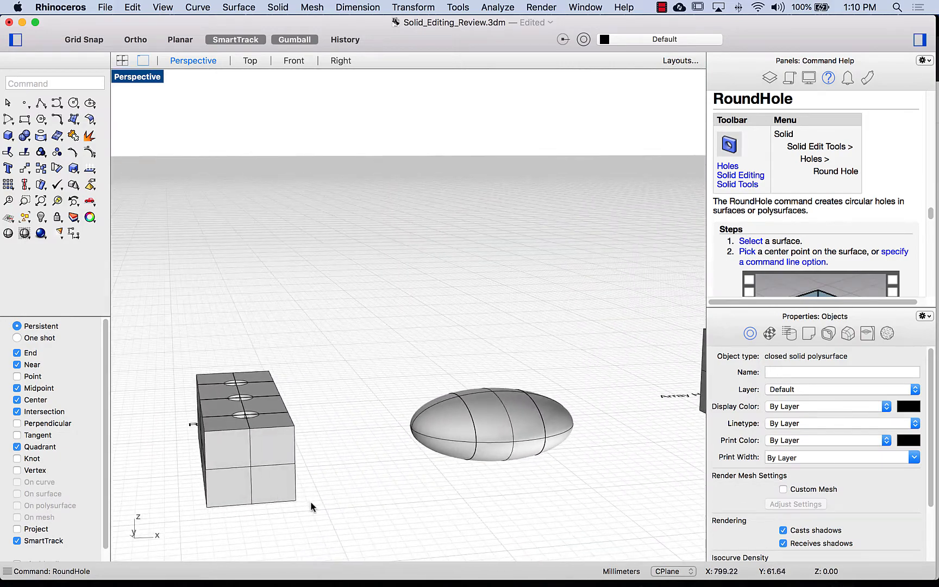
key("Return")
left_click(249, 485)
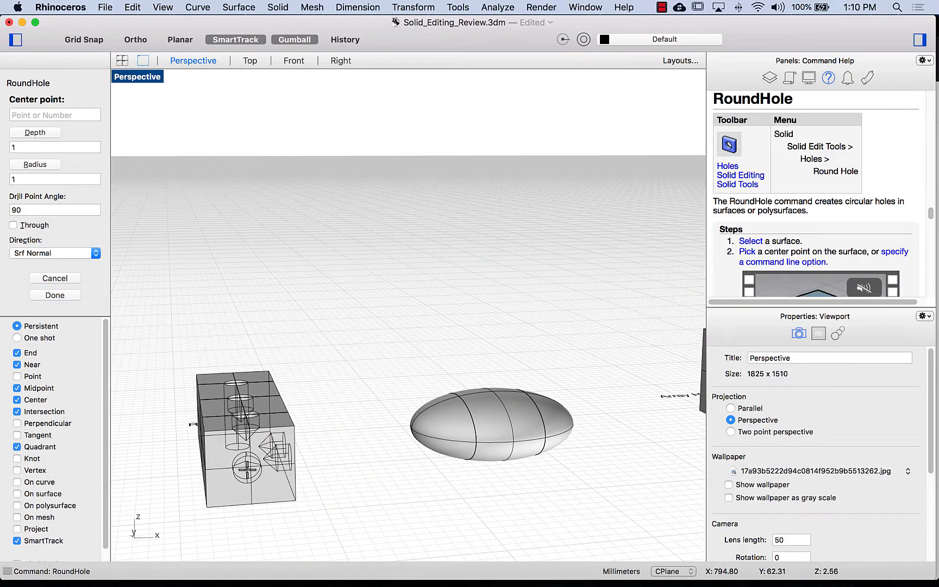
left_click(247, 468)
left_click(73, 311)
left_click(232, 315)
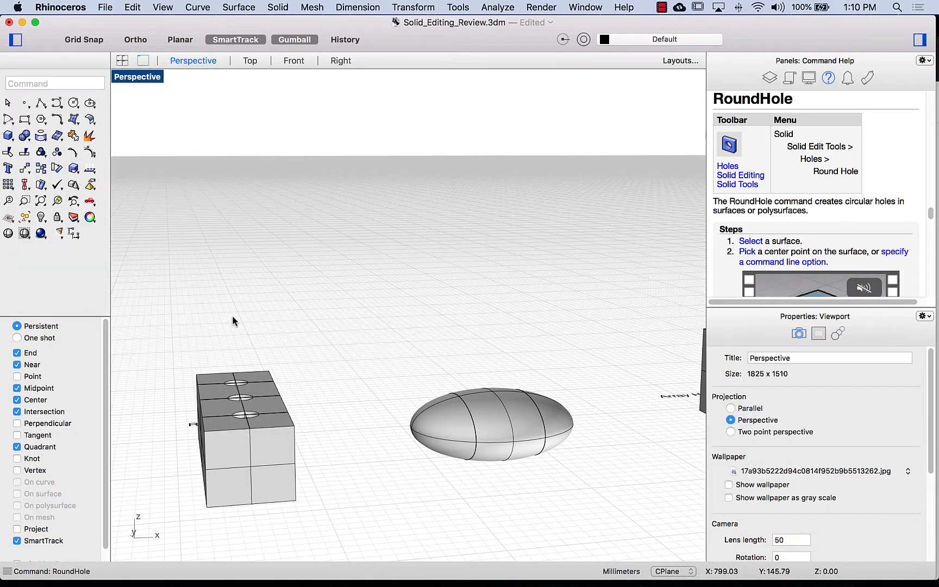
Step: Cut one blind round hole of radius 1 and depth 1 in the upper part of the box's short end face
right_click_drag(206, 329, 173, 349)
key("Return")
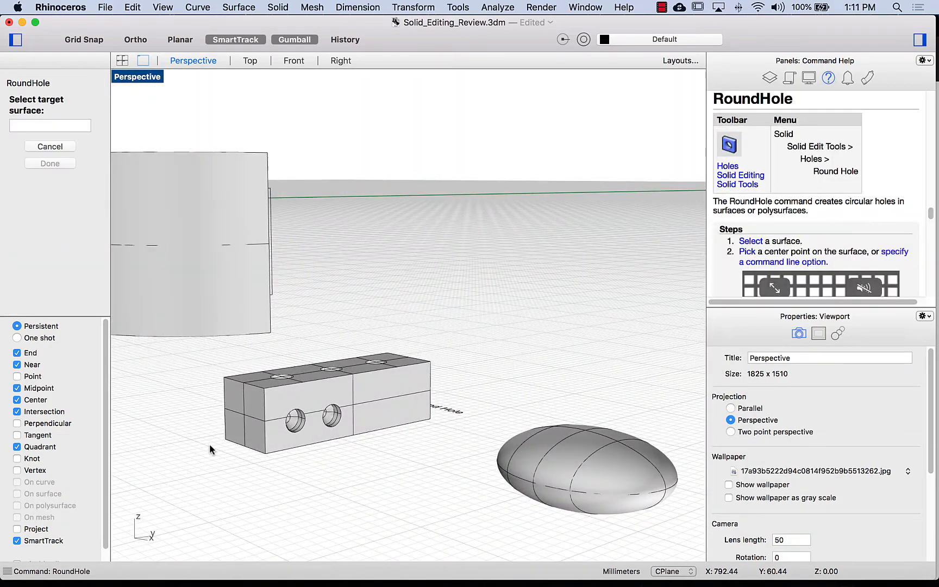
right_click_drag(205, 475, 224, 483)
left_click(228, 436)
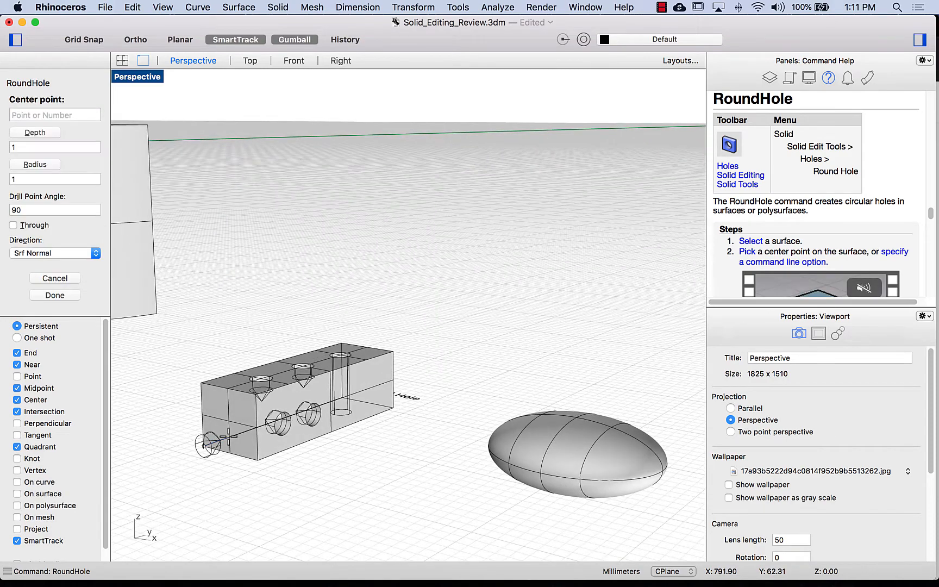
left_click(220, 409)
left_click(209, 443)
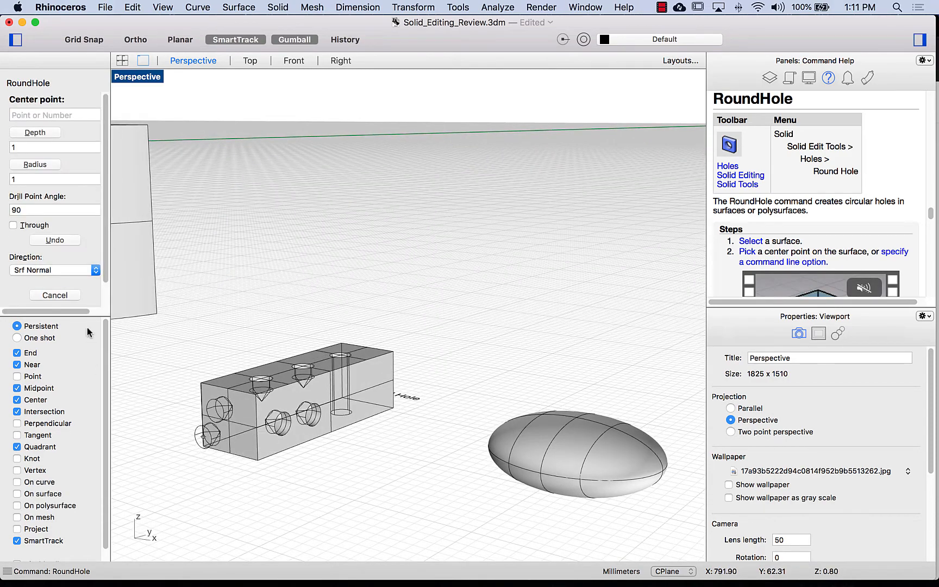
left_click(74, 289)
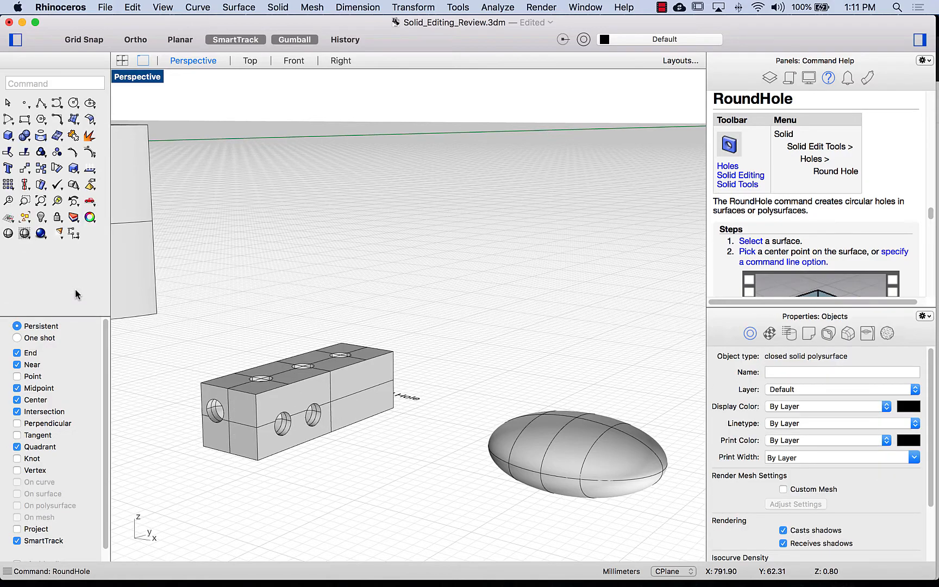
Step: Delete the two extracted curves lying across the ellipsoid next to the perforated box
right_click_drag(252, 324, 290, 321)
right_click_drag(360, 320, 372, 390)
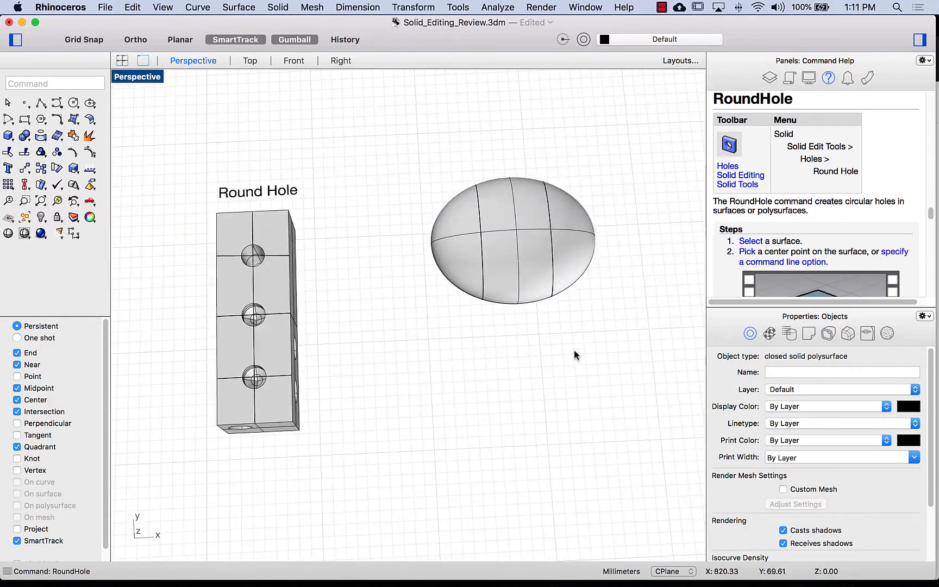
right_click_drag(581, 370, 528, 417, "shift")
left_click(516, 399)
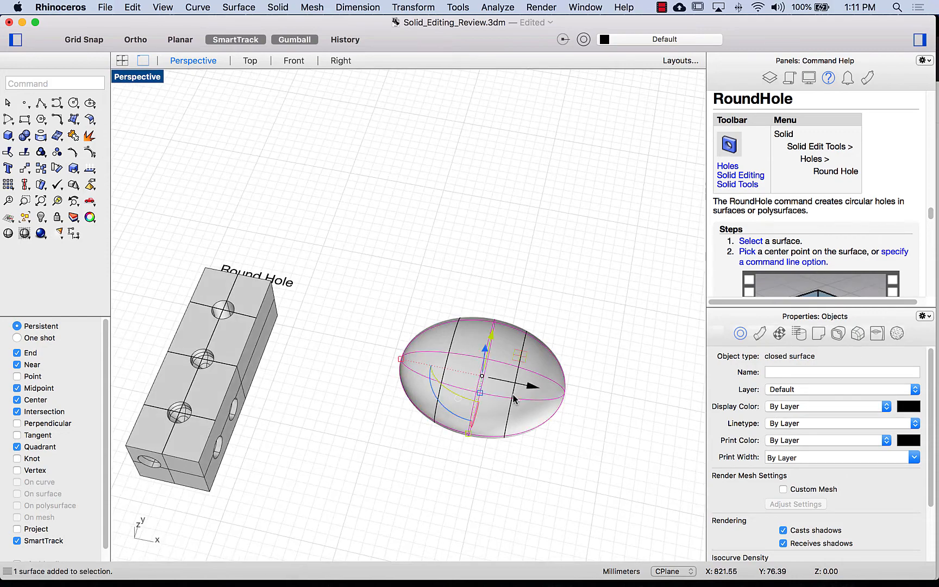
left_click(526, 352)
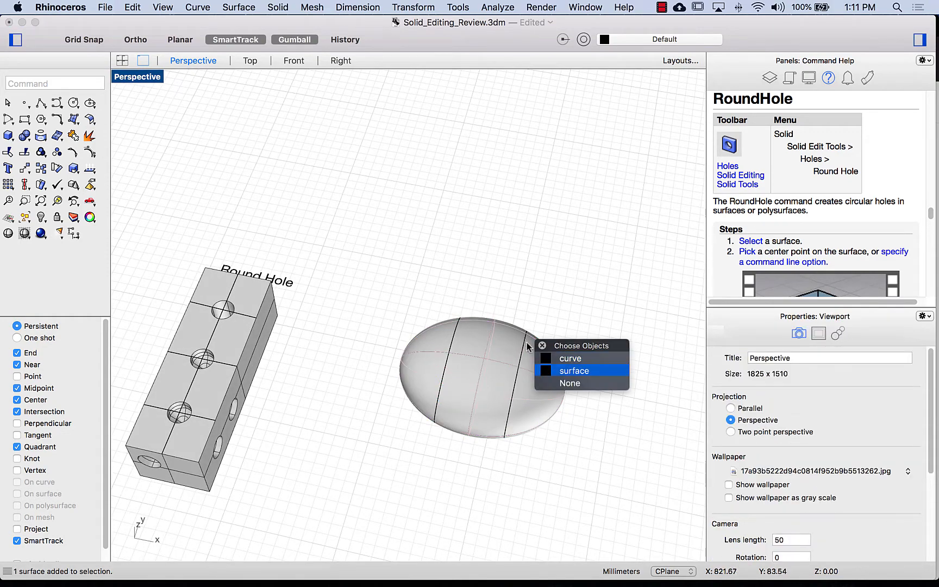
left_click(556, 362)
key("Delete")
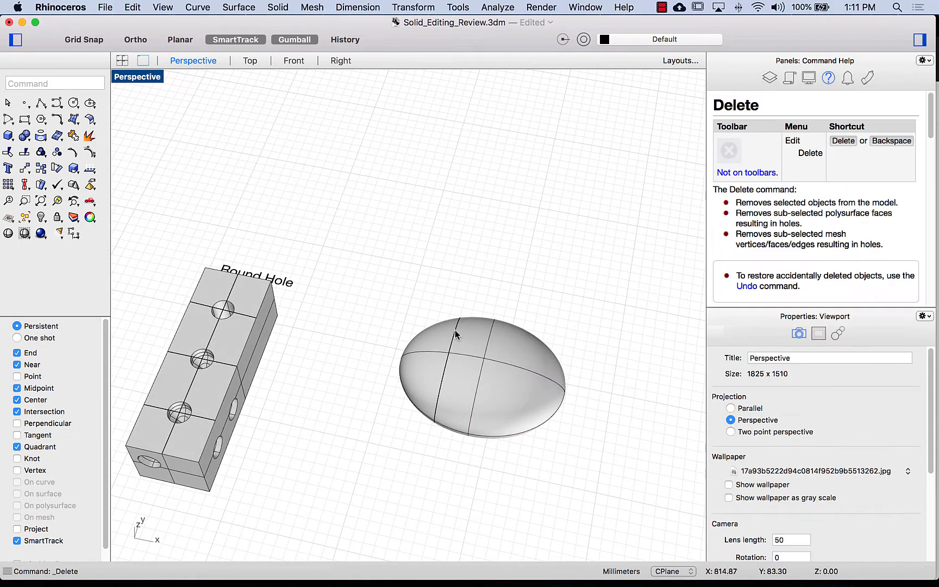
left_click(456, 332)
key("Escape")
Step: Select the ellipsoid surface and turn off the Gumball
left_click(474, 335)
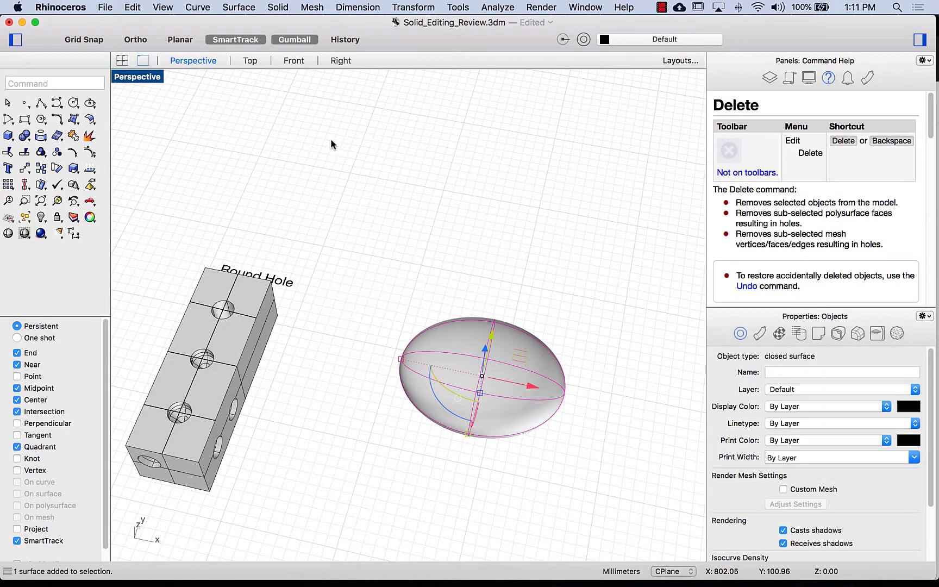
left_click(296, 41)
right_click_drag(381, 180, 408, 239)
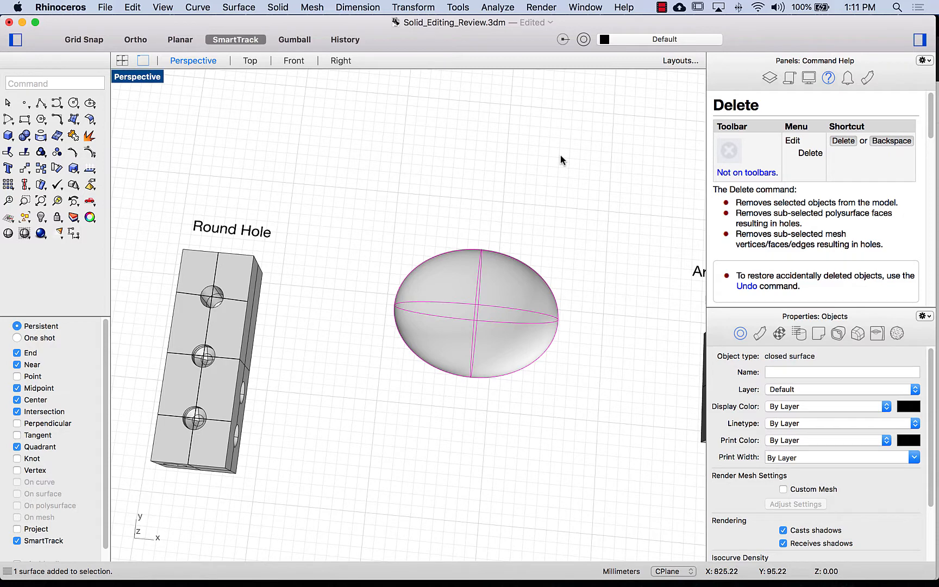
Step: Extract four U-direction isocurves from the ellipsoid with ExtractIsocurve, two on each side of its middle line
type("ExtractIsocurve")
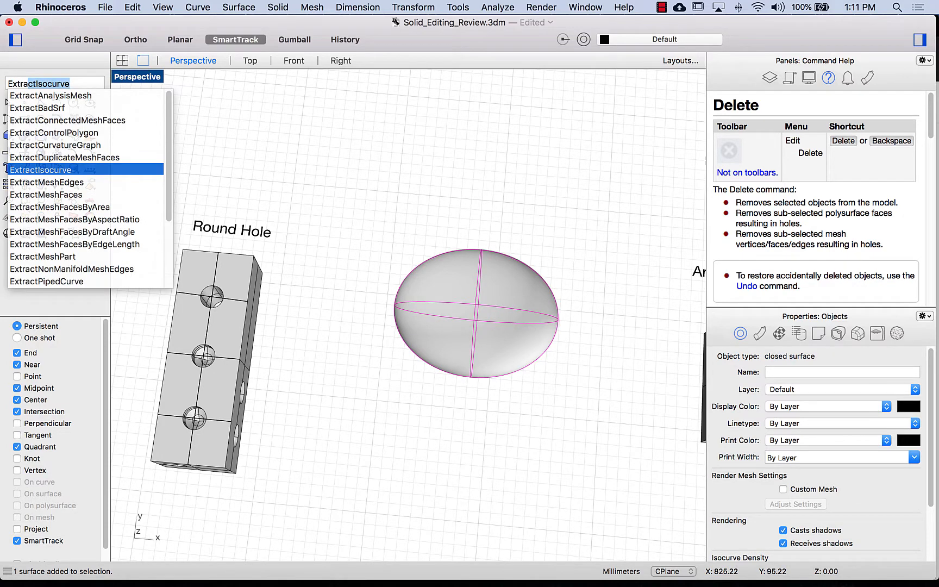
key("Return")
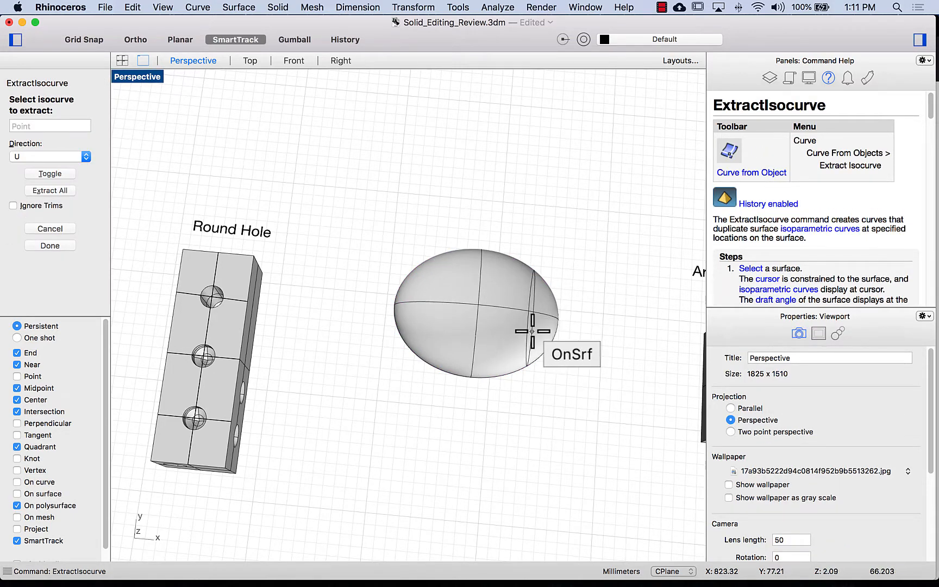
left_click(65, 157)
left_click(70, 168)
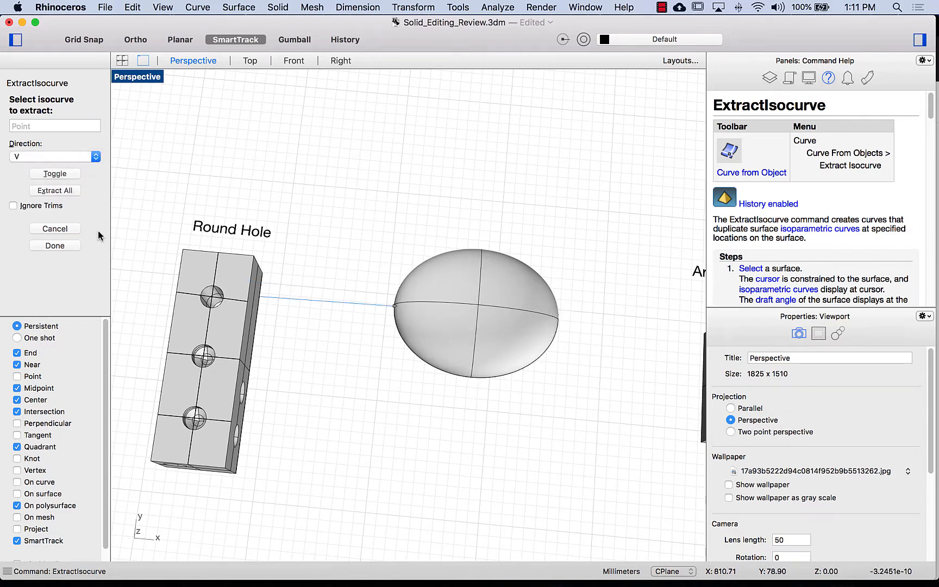
left_click(61, 158)
left_click(62, 143)
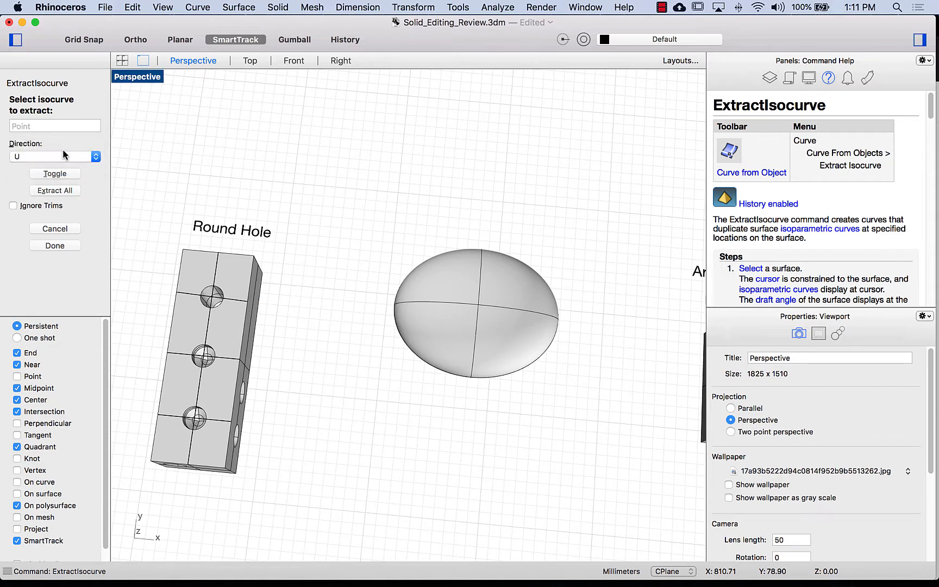
left_click(421, 277)
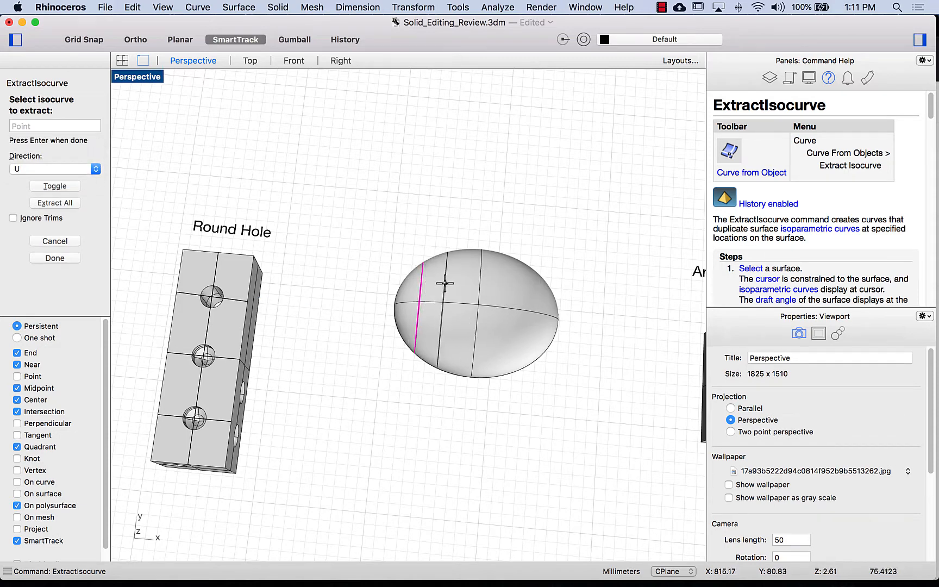
left_click(505, 287)
left_click(541, 299)
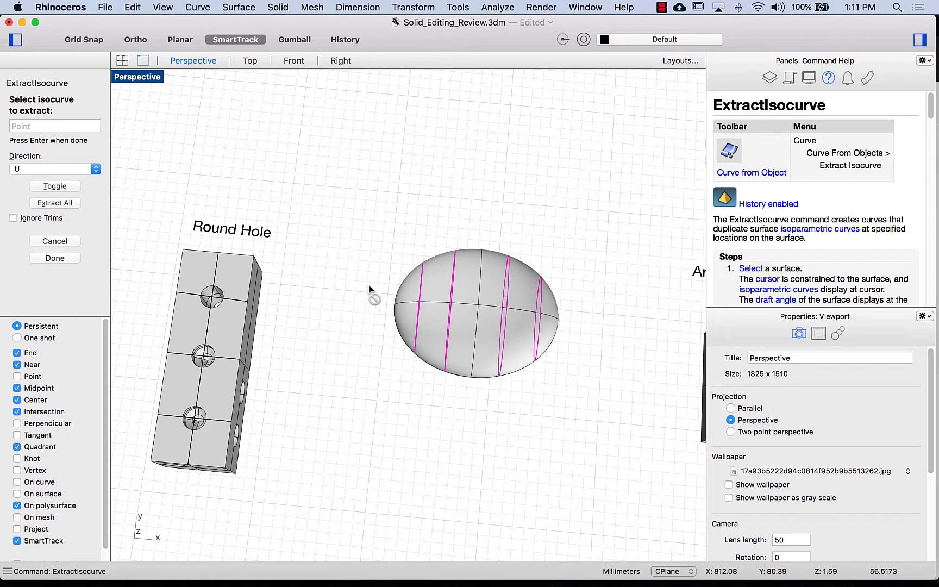
left_click(55, 258)
key("Escape")
Step: Examine the extracted isocurves on the ellipsoid from several angles and up close
left_click(427, 287)
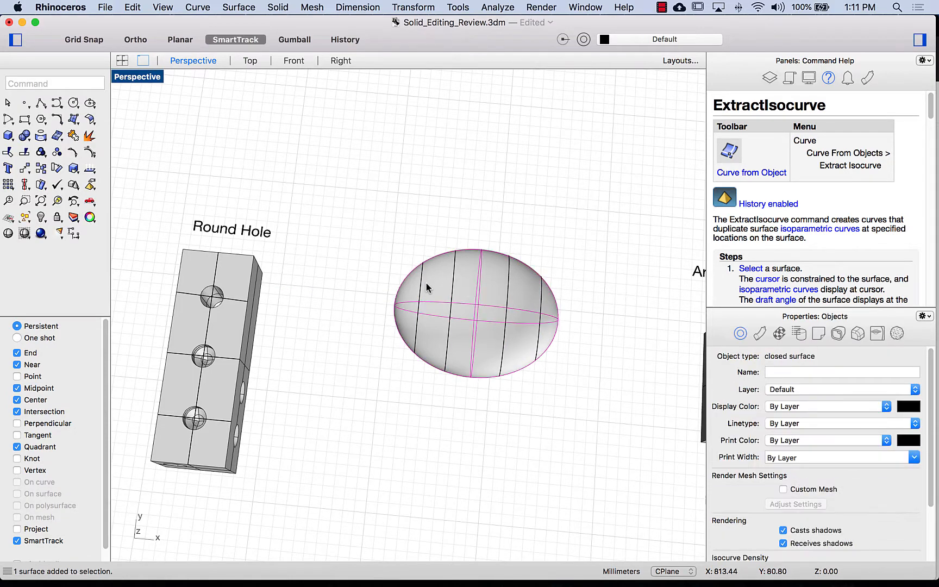
left_click(419, 290)
left_click(363, 220)
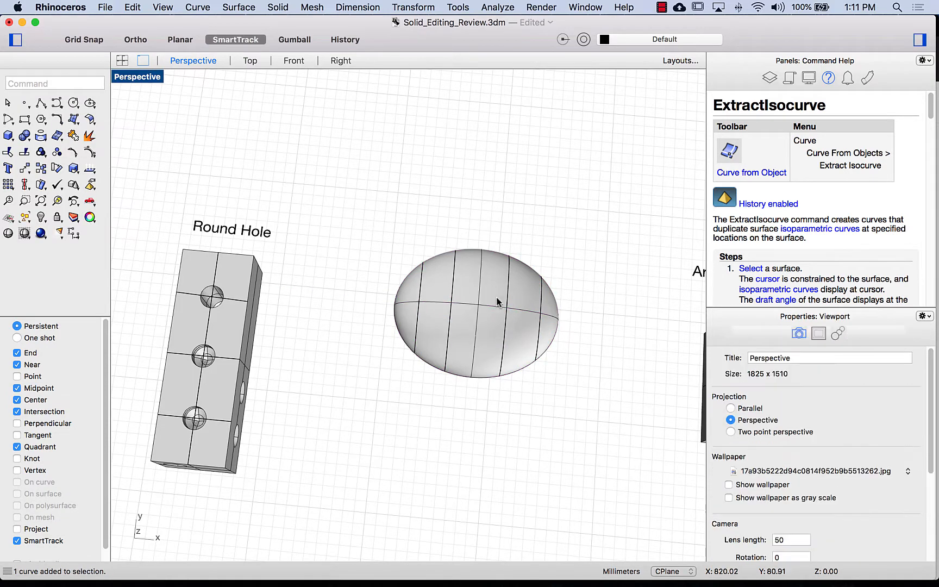
right_click_drag(496, 298, 502, 282)
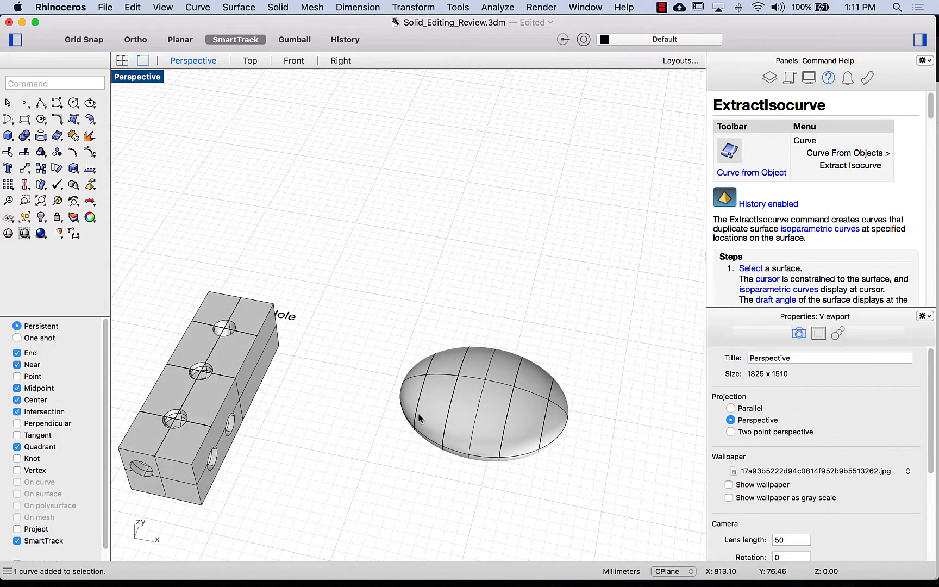
right_click_drag(419, 301, 422, 339)
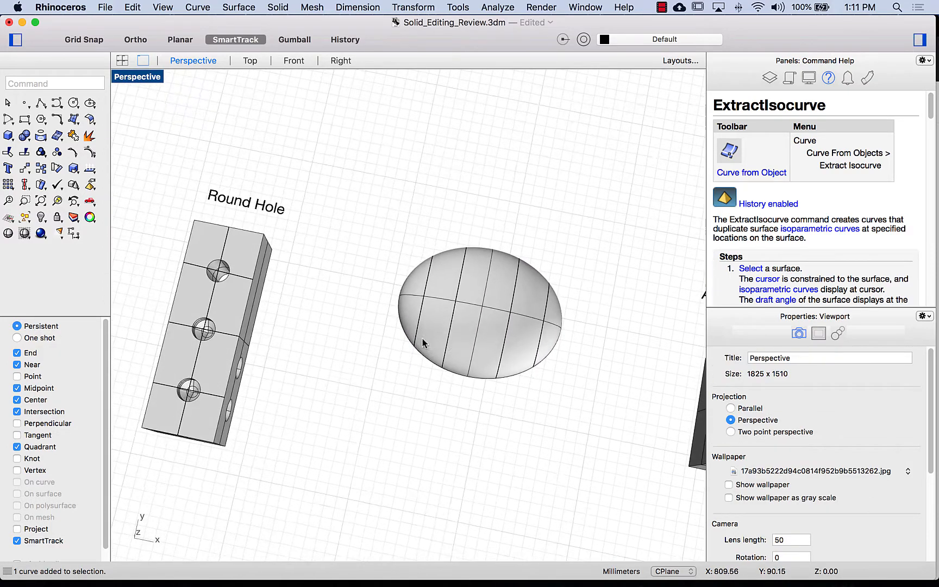
scroll(511, 344, "up", 5)
right_click_drag(512, 345, 510, 318)
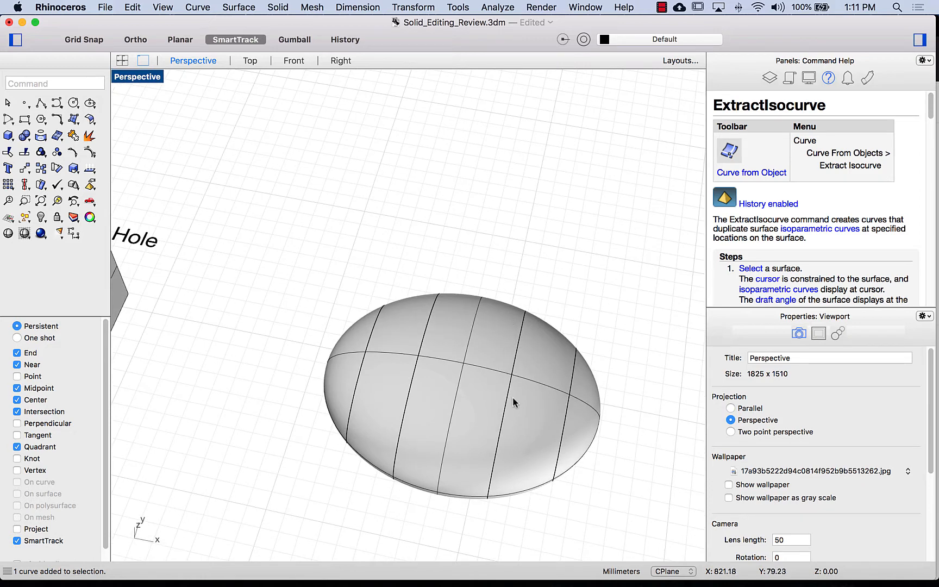
right_click_drag(518, 392, 509, 374, "shift")
right_click_drag(357, 353, 360, 371)
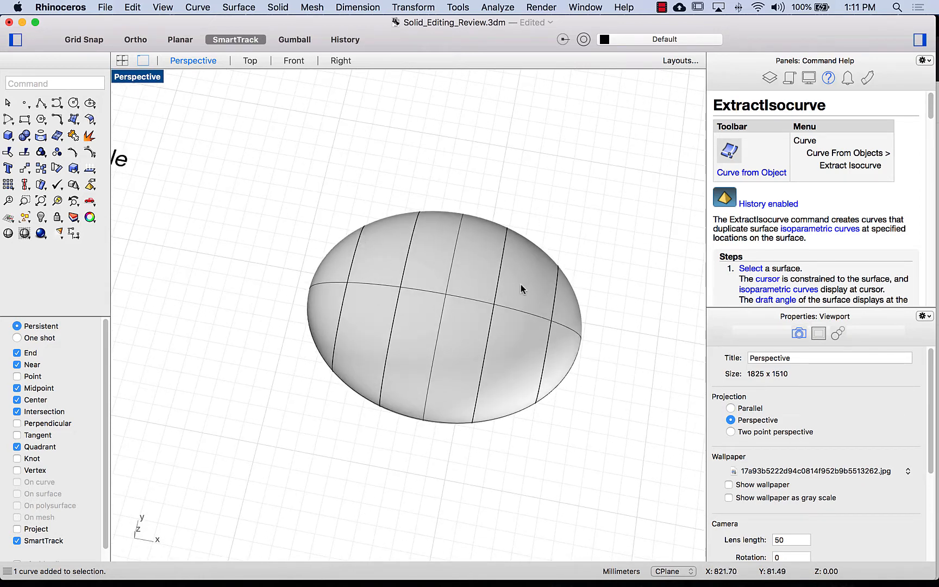
Step: Cut six blind round holes of radius 1 and depth 1 in the ellipsoid, three along each of the two inner isocurves
type("oundHole")
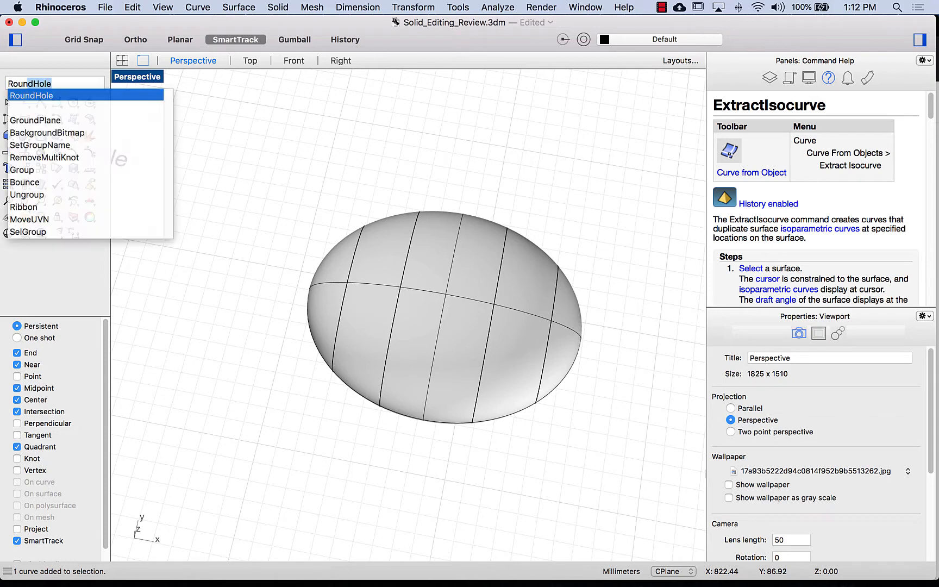
key("Return")
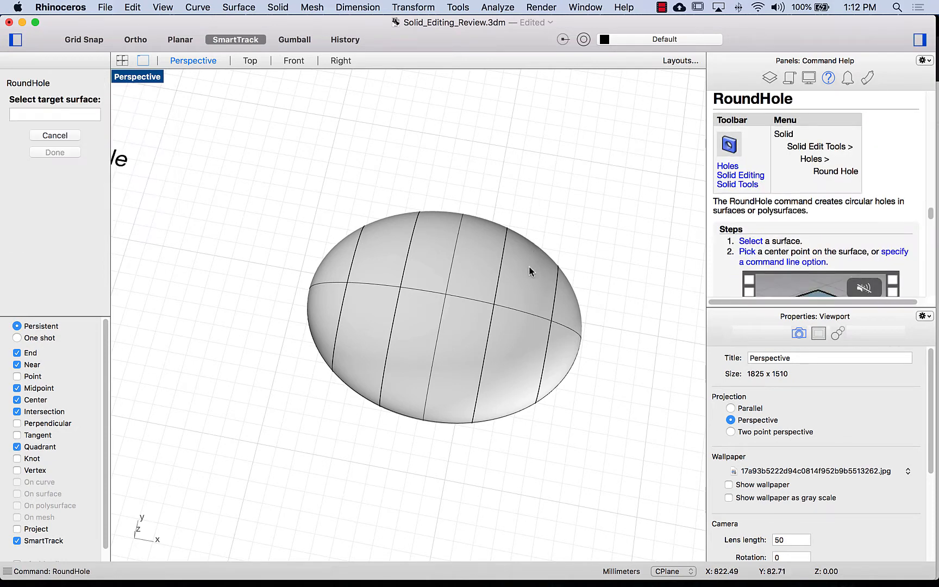
left_click(530, 271)
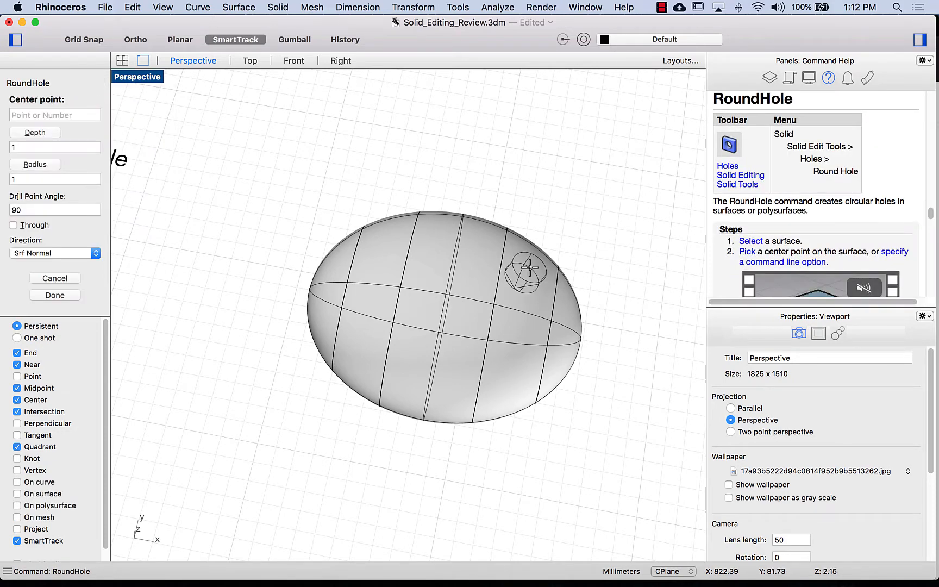
left_click(504, 250)
left_click(498, 299)
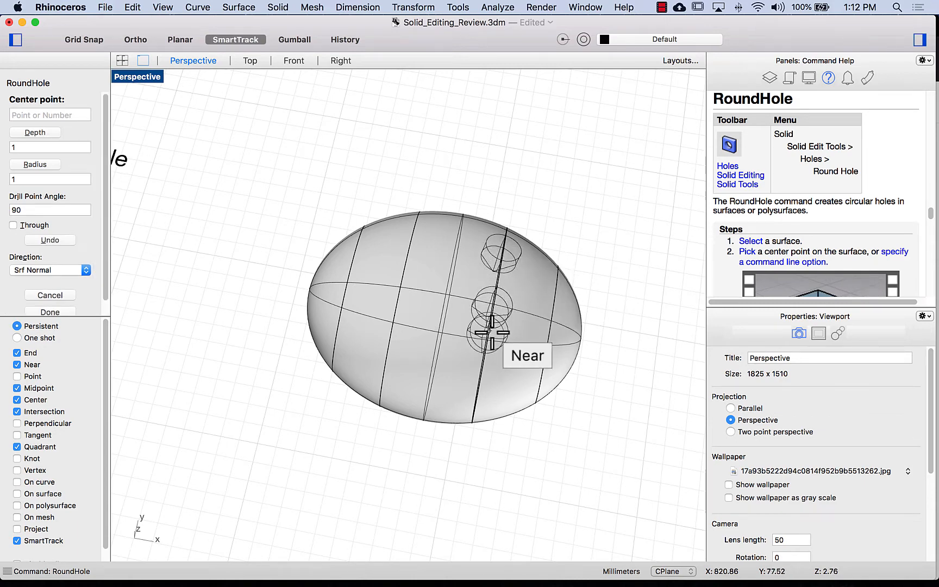
left_click(483, 359)
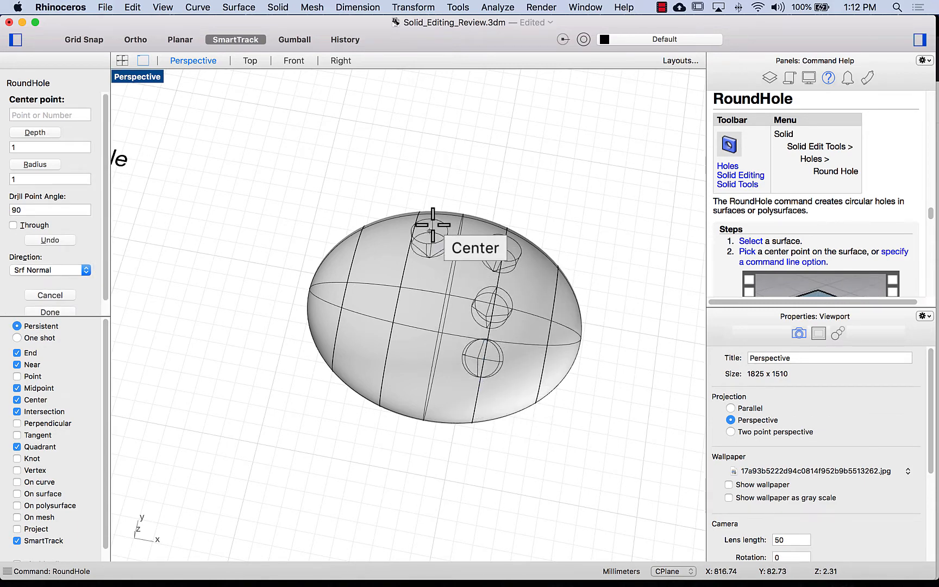
left_click(415, 234)
left_click(399, 290)
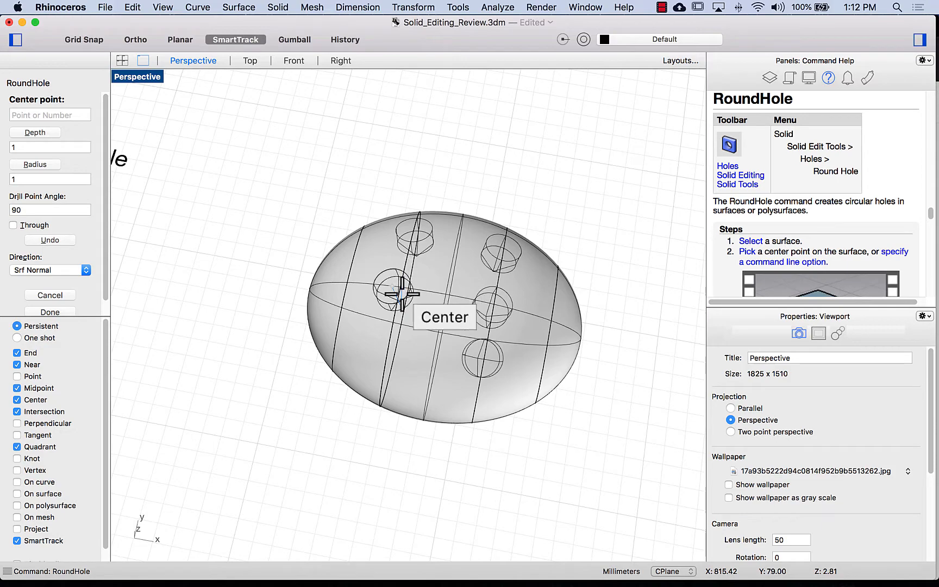
left_click(386, 354)
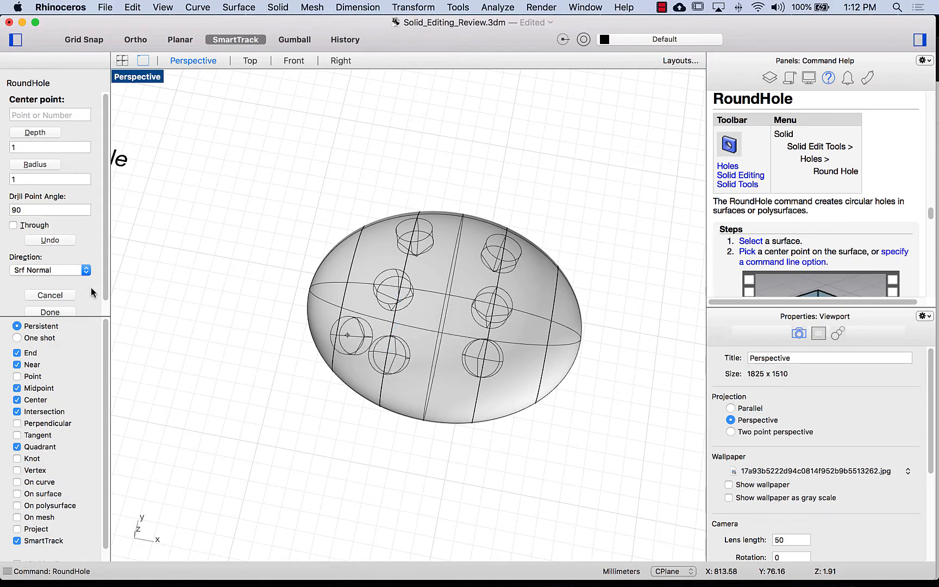
left_click(47, 313)
Step: Cut a through round hole of radius 1 on the ellipsoid's middle line, between the two rows of blind holes
mouse_move(261, 209)
right_mouse_down()
mouse_move(256, 275)
mouse_move(268, 223)
right_mouse_up()
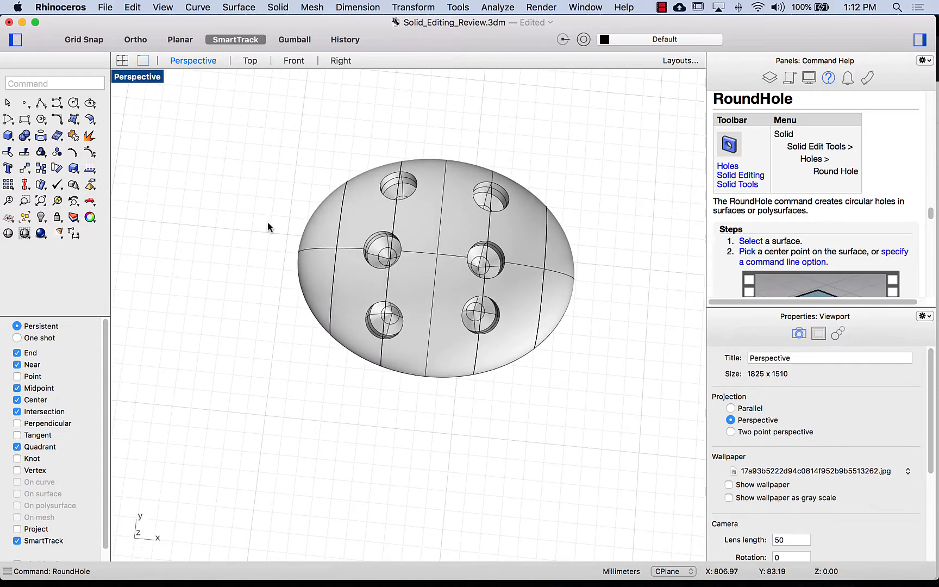
right_click(259, 217)
left_click(437, 246)
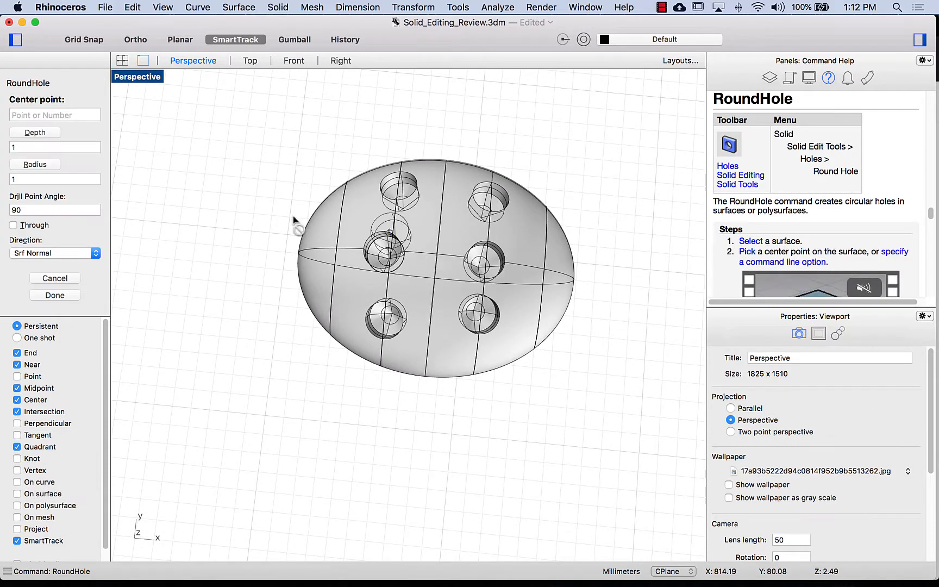
left_click(19, 225)
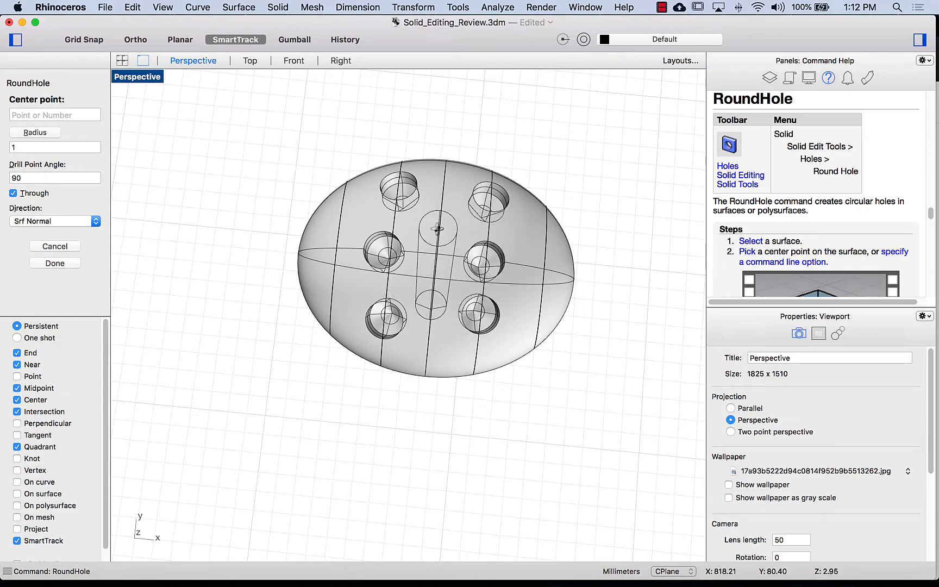
right_click_drag(437, 276, 436, 193)
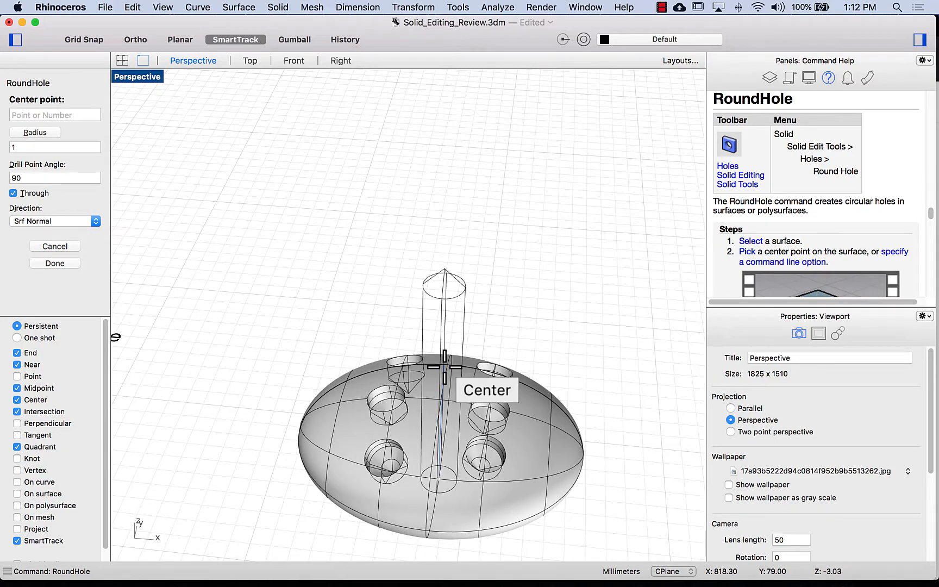
left_click(442, 401)
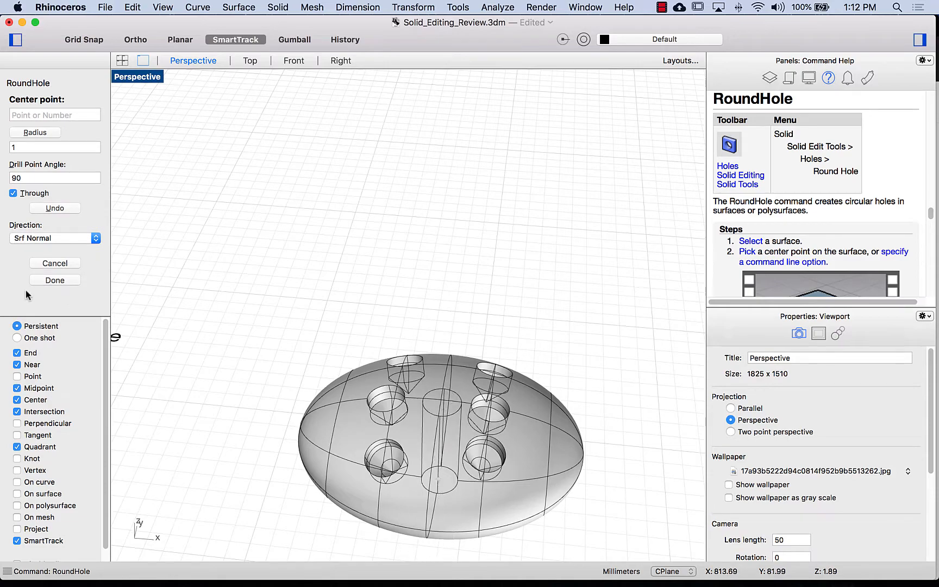
left_click(57, 280)
right_click_drag(426, 287, 474, 237)
right_click_drag(478, 343, 482, 291)
scroll(483, 297, "down", 7)
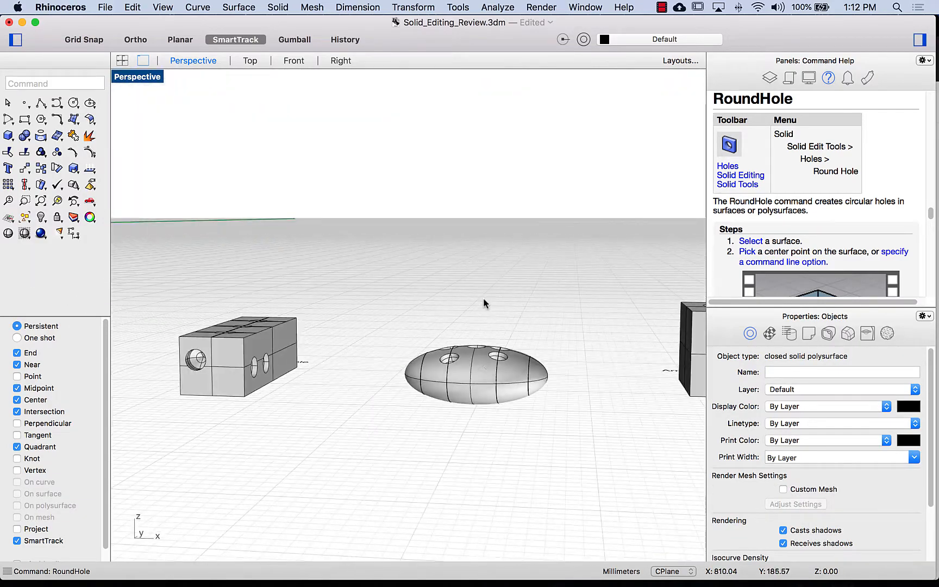
Step: Set up a rectangular ArrayHole of the hole in the Array Hole box, with 6 holes in the A direction and 2 in B
right_click_drag(490, 371, 508, 408)
right_click_drag(552, 326, 338, 317, "shift")
right_click_drag(641, 233, 602, 252, "shift")
left_click(427, 332)
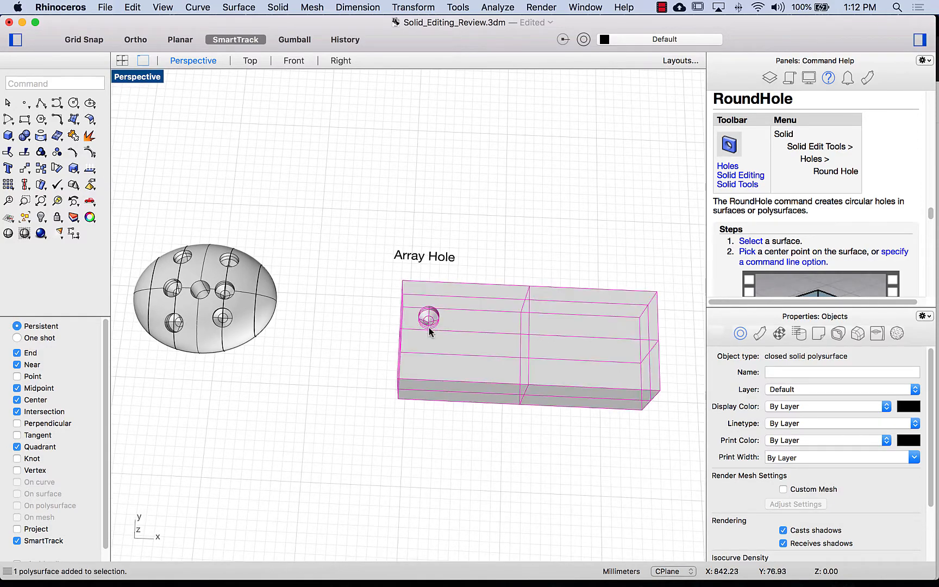
left_click(325, 257)
left_click(429, 320)
left_click(362, 282)
type("array")
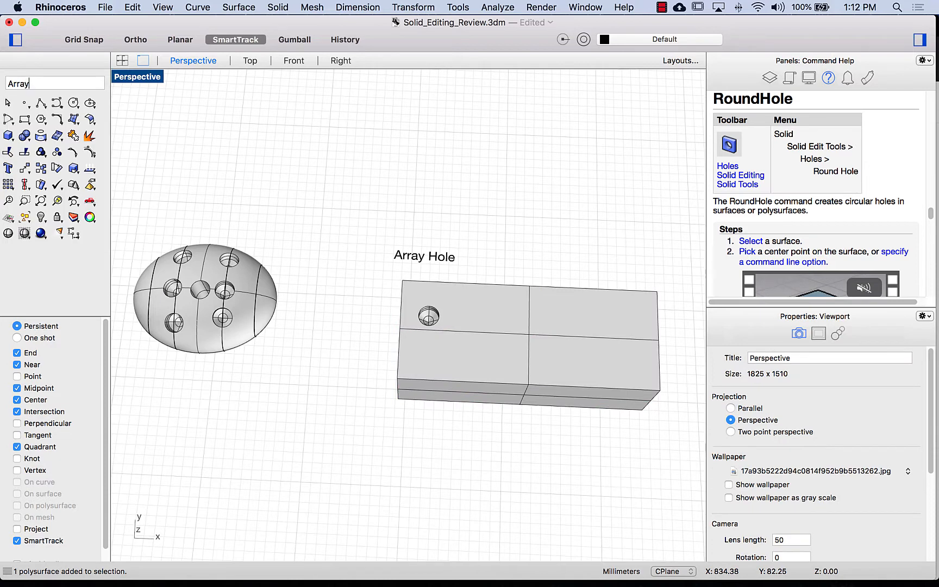
type("H")
key("Return")
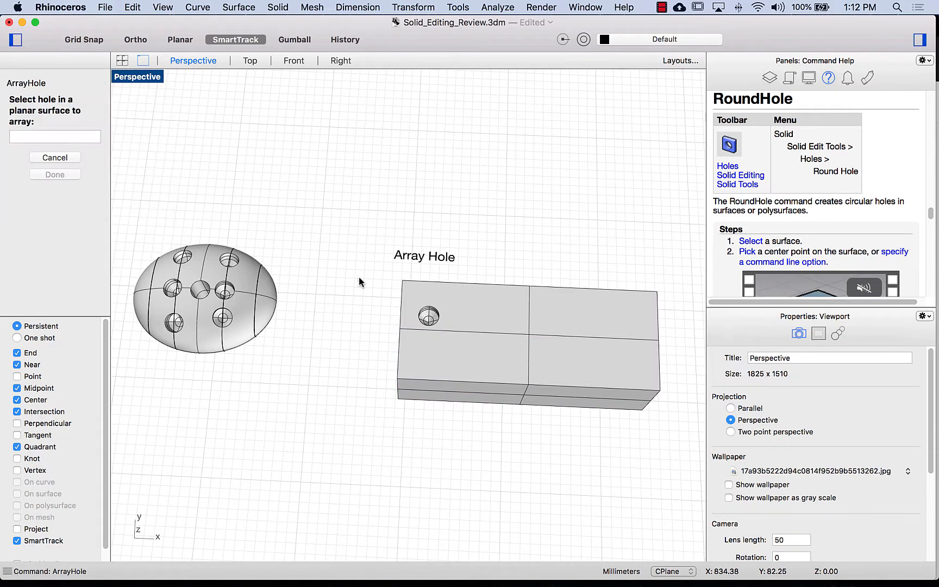
left_click(430, 317)
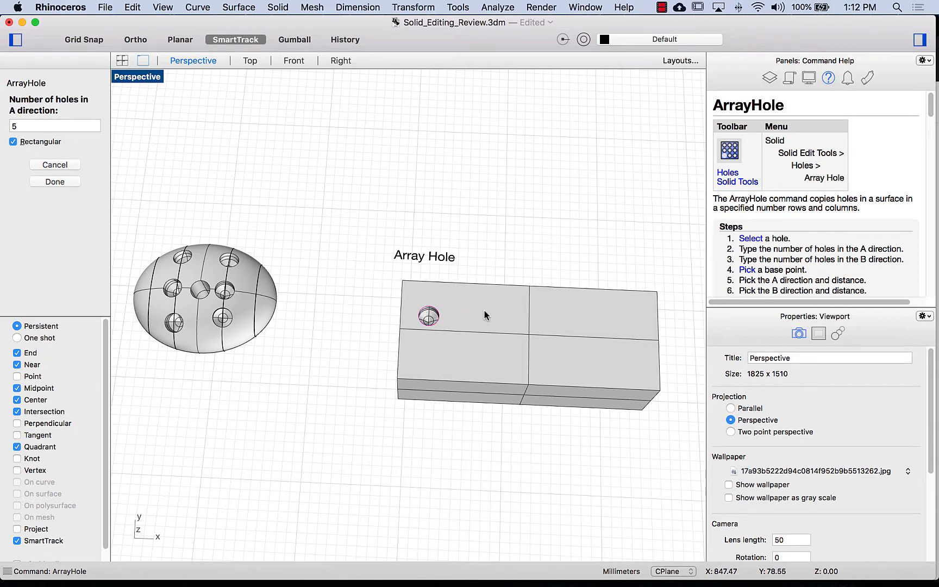
left_click(10, 125)
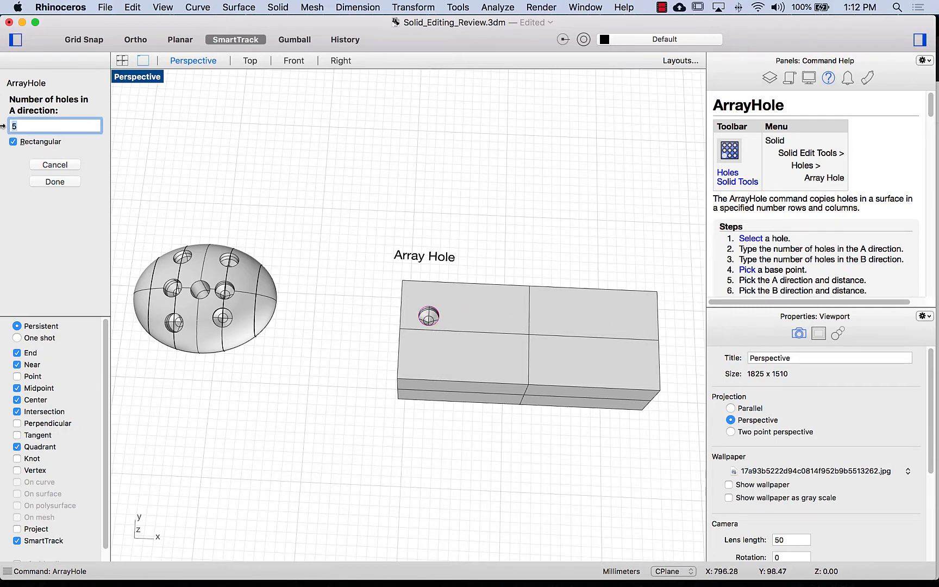
left_click(66, 181)
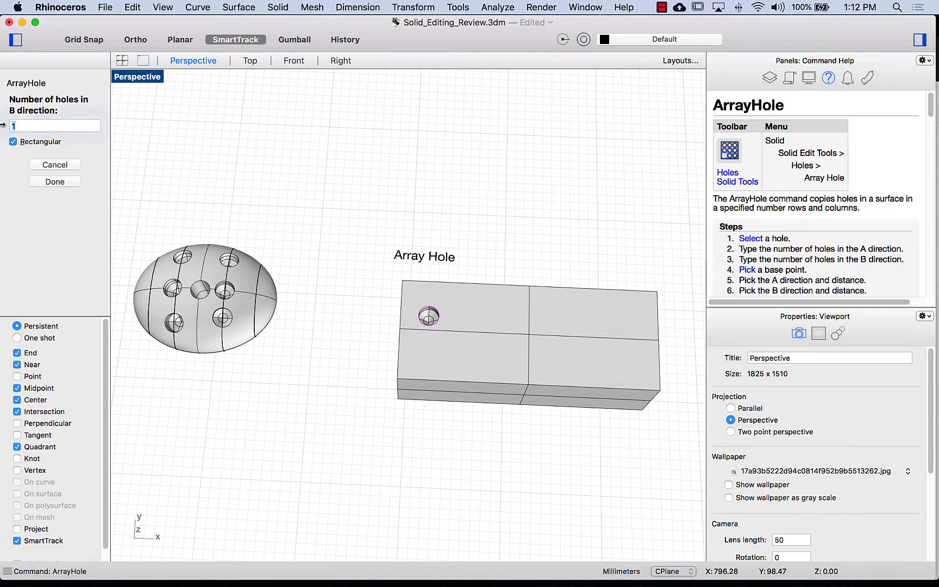
left_click(54, 181)
Step: Place the hole array from a base point on the hole's rim, spaced about 3.27 mm along the box and 3.16 mm across it
scroll(441, 318, "up", 5)
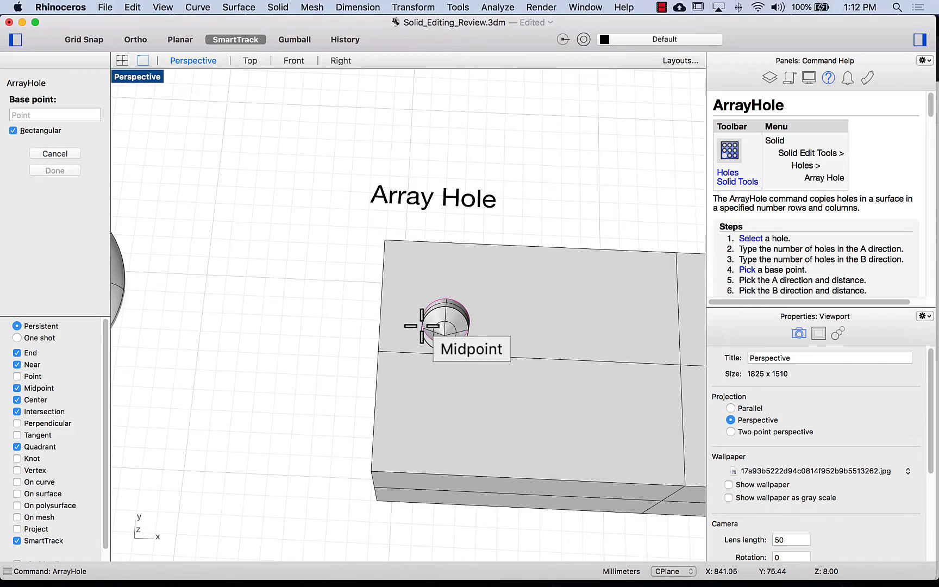
left_click(421, 321)
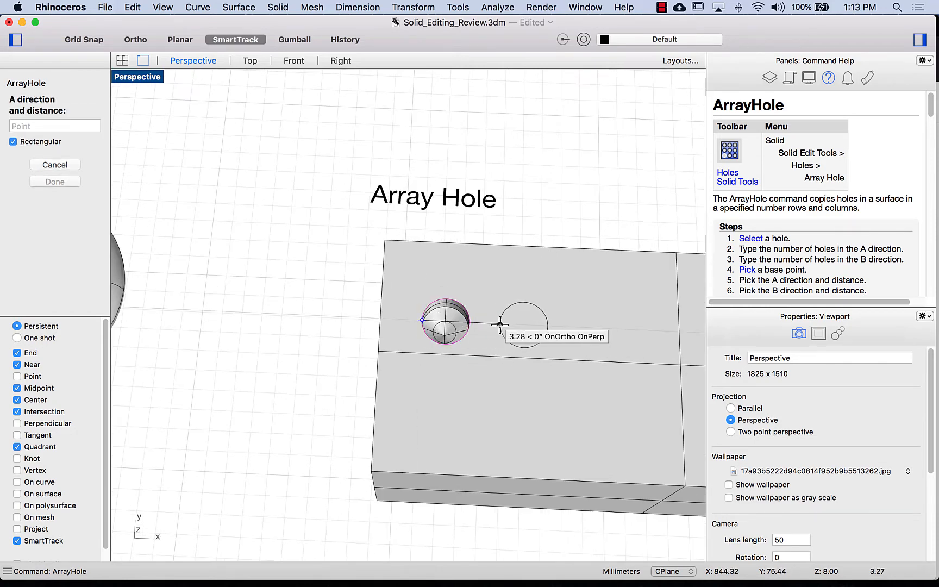
left_click(499, 324)
left_click(507, 400)
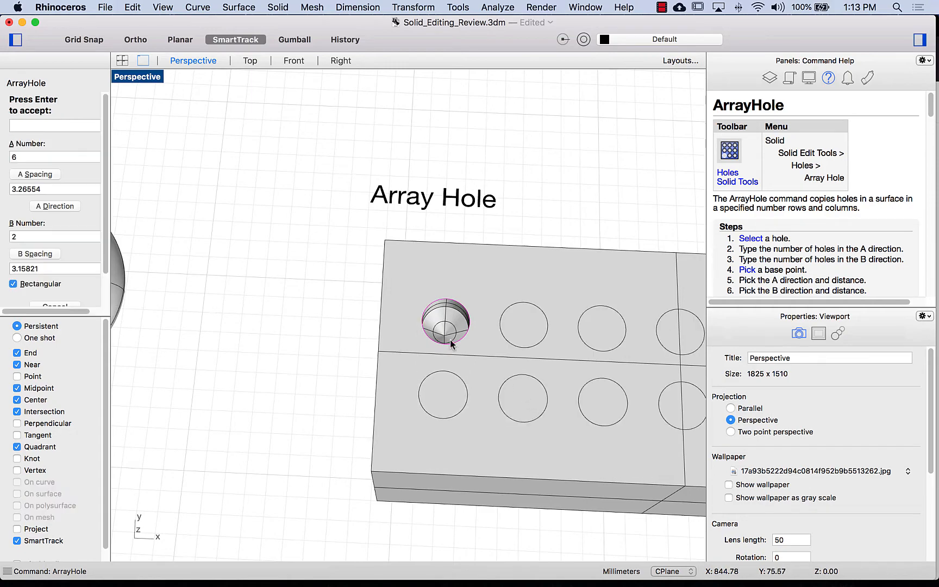
scroll(68, 294, "down", 3)
left_click(55, 288)
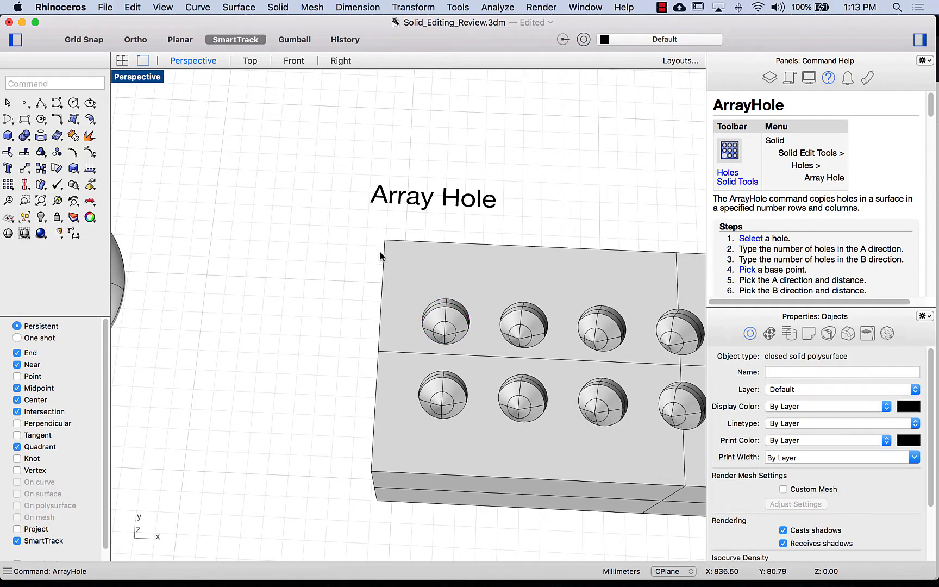
Step: Start ArrayHolePolar on the hole in the Array Hole Polar disc, using the disc's center as the array center
right_click_drag(588, 190, 436, 176, "shift")
scroll(367, 173, "down", 10)
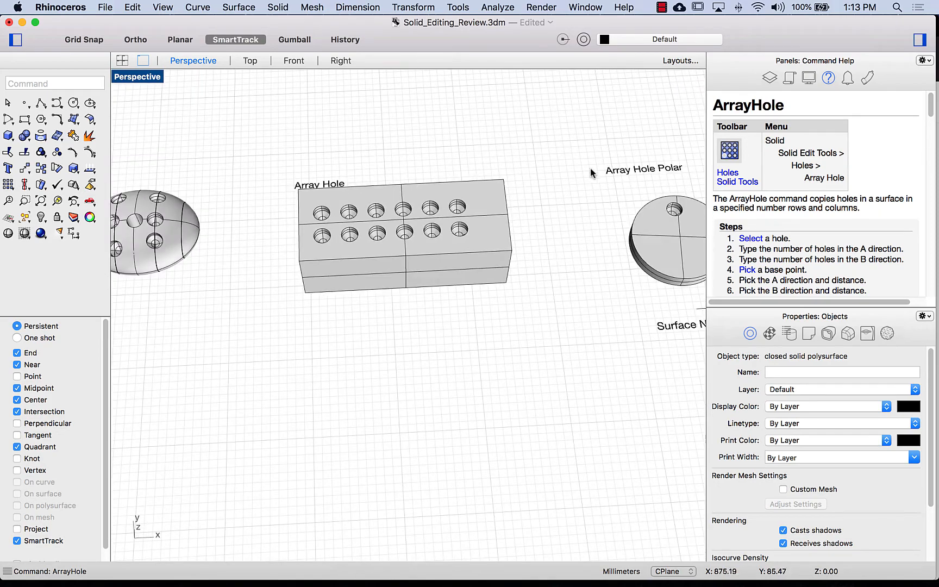
right_click_drag(593, 168, 279, 178, "shift")
scroll(357, 257, "up", 5)
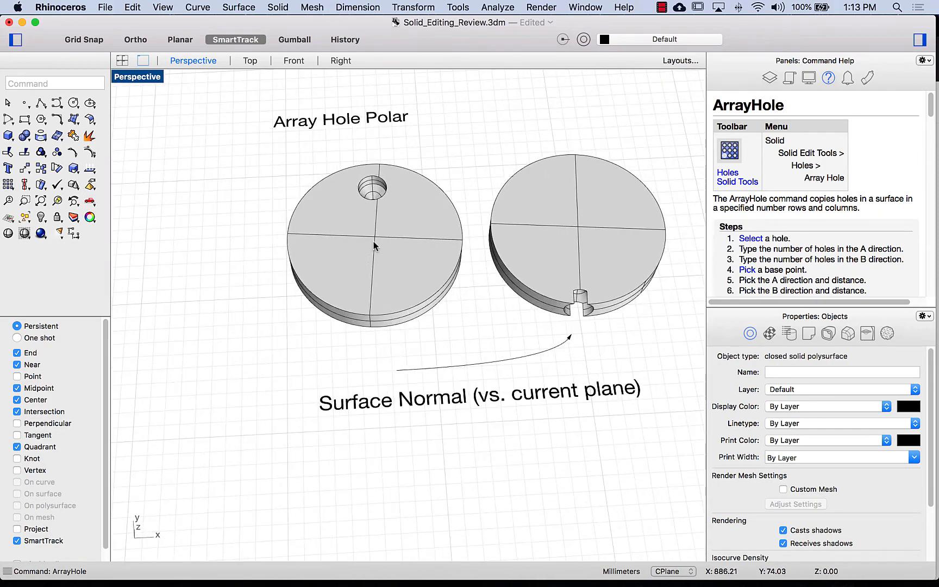
right_click_drag(377, 243, 372, 292)
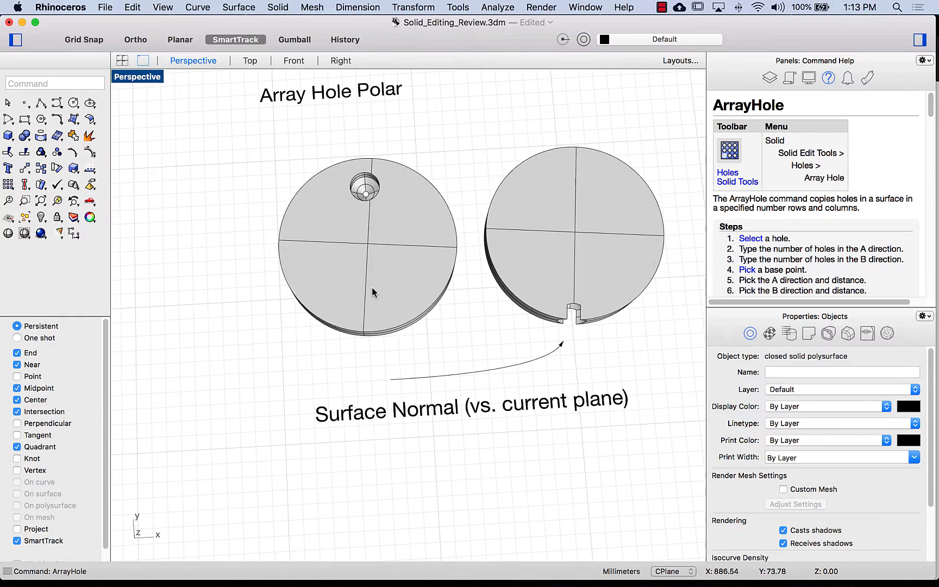
type("arrayhol")
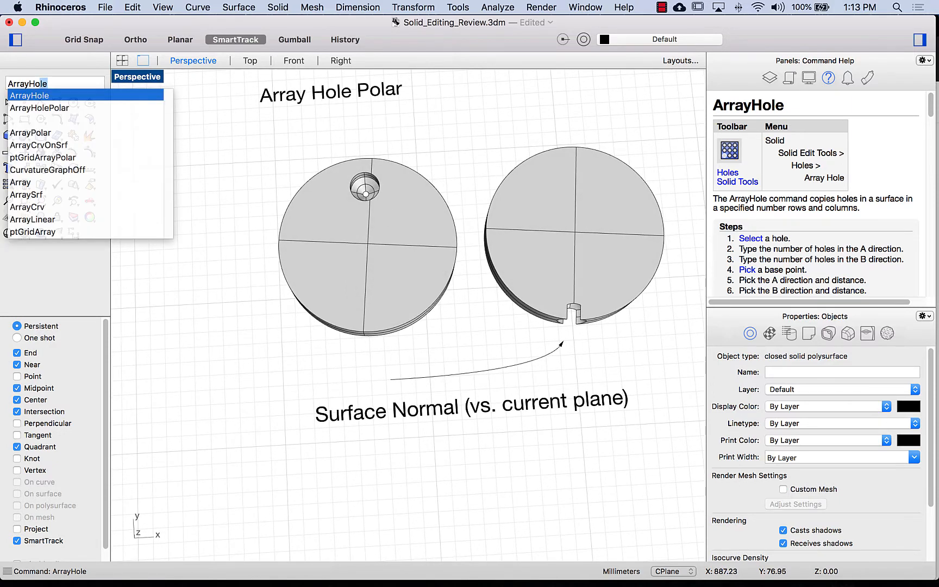
key("Down")
key("Return")
left_click(364, 175)
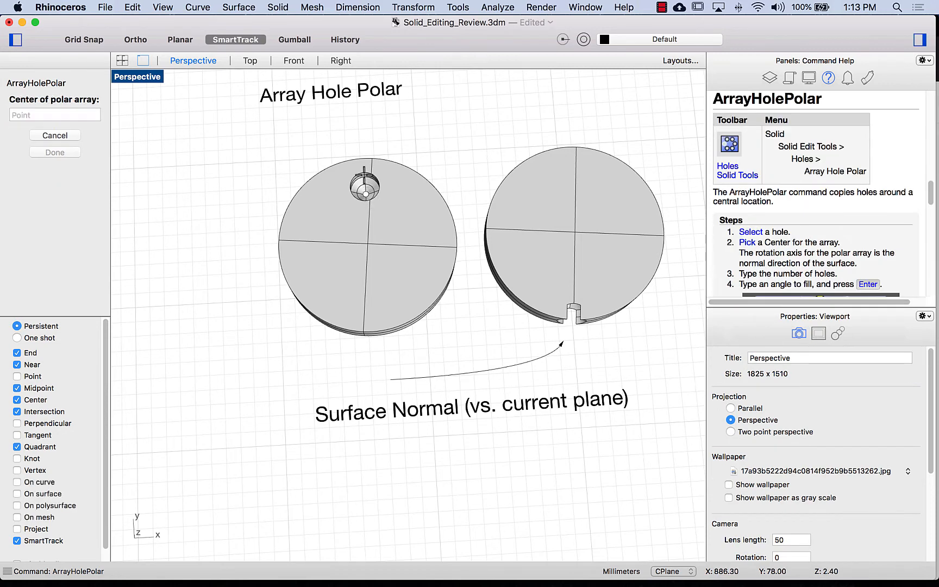
left_click(433, 192)
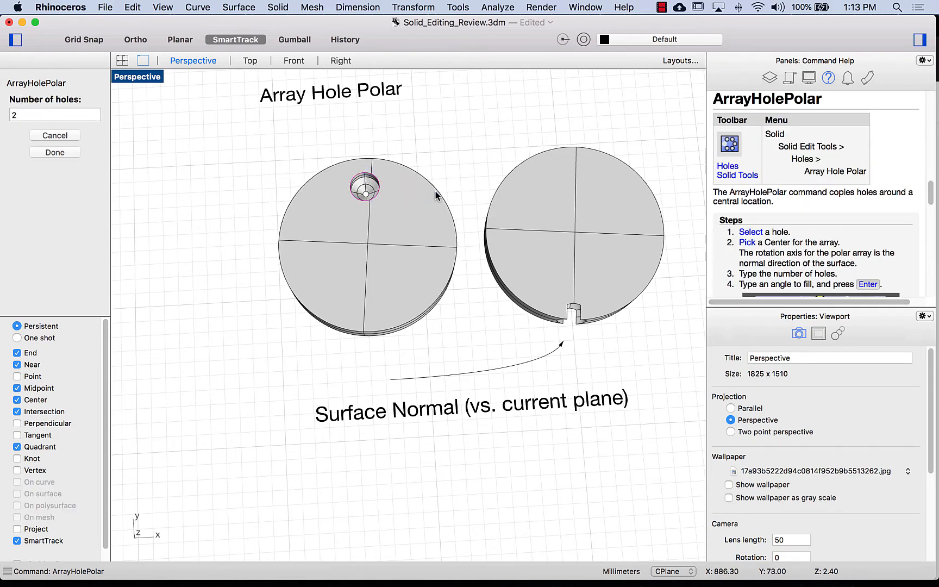
Step: Create the polar array with 9 holes filling an angle of 360 degrees around the disc
double_click(20, 112)
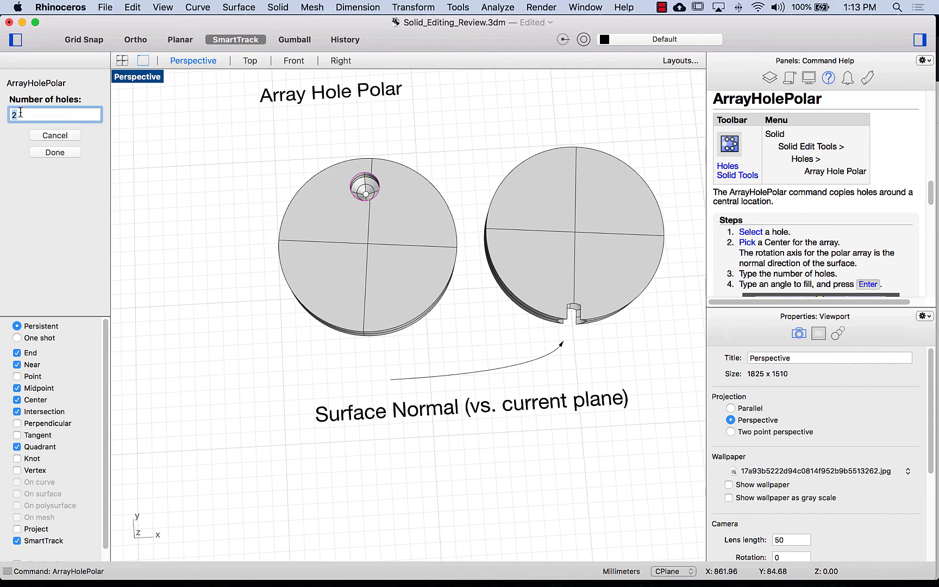
left_click(61, 154)
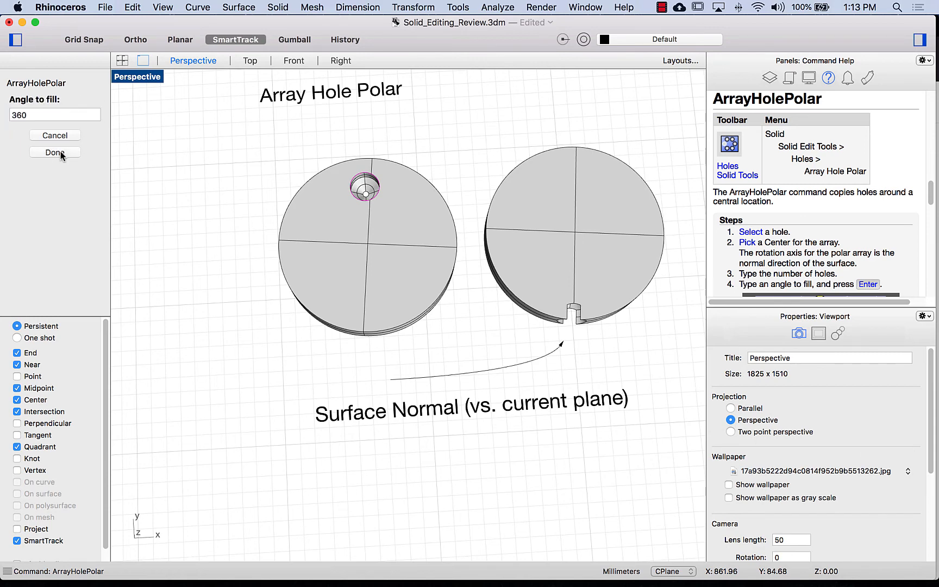
left_click(55, 152)
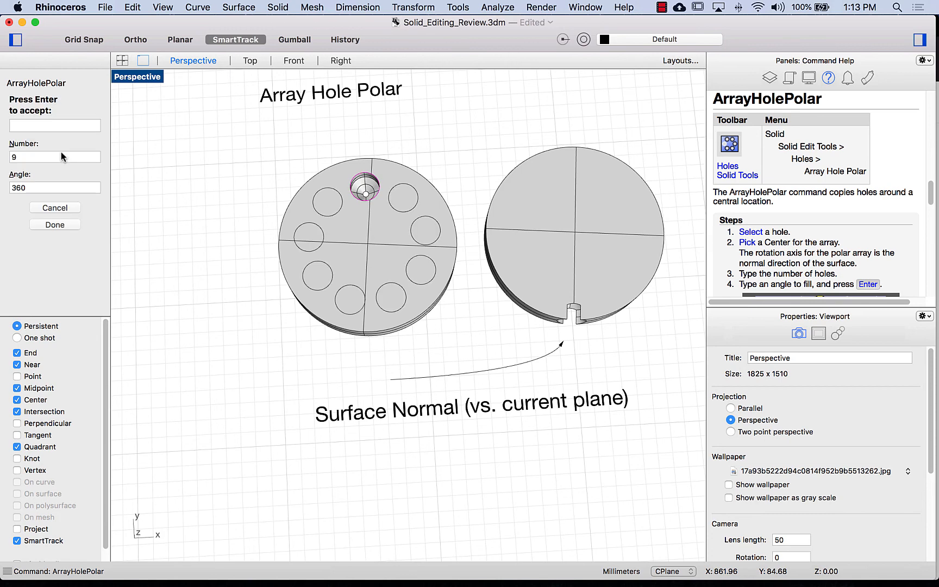
left_click(55, 225)
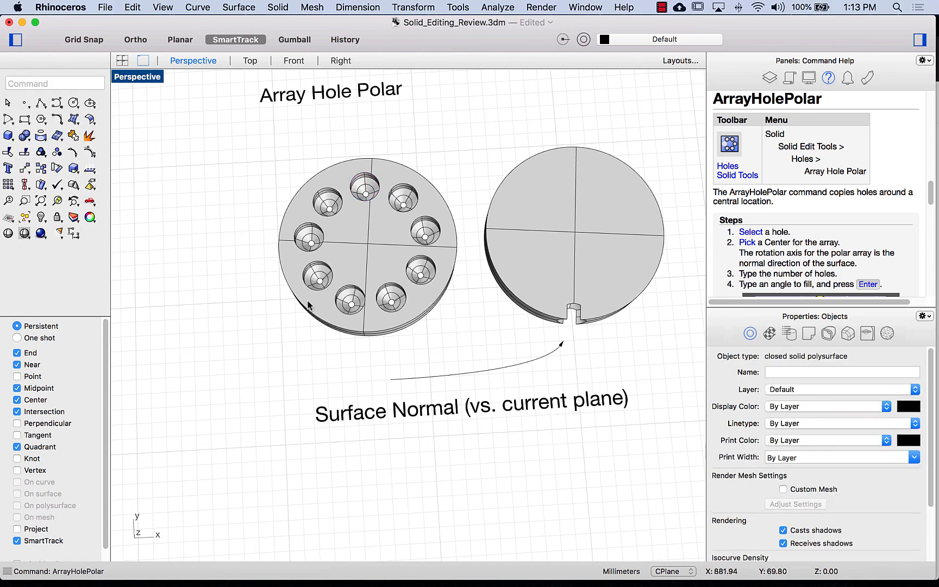